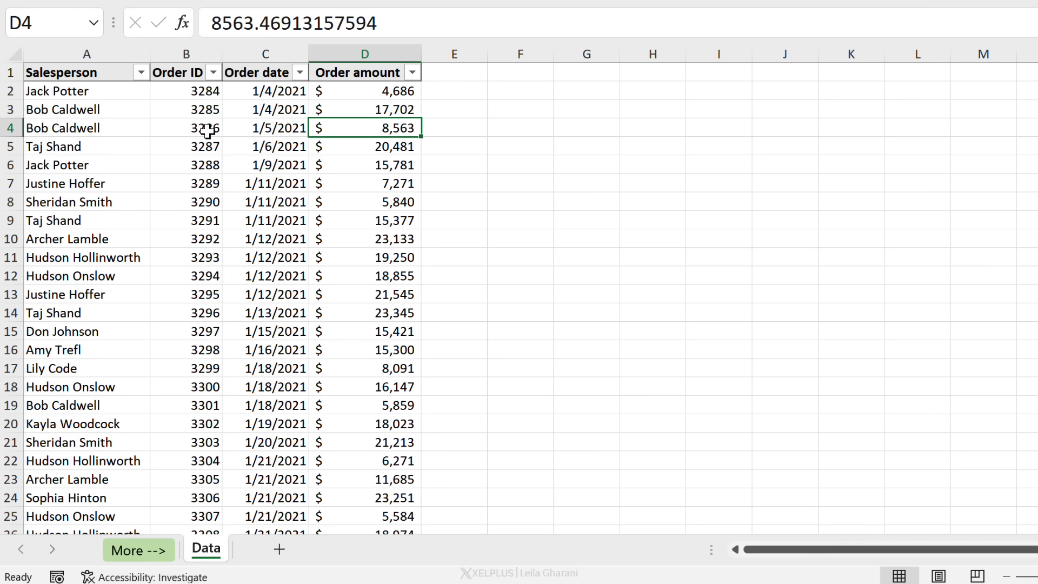
Select a cell inside the sales table and confirm the table is named TableSales.
left_click(116, 139)
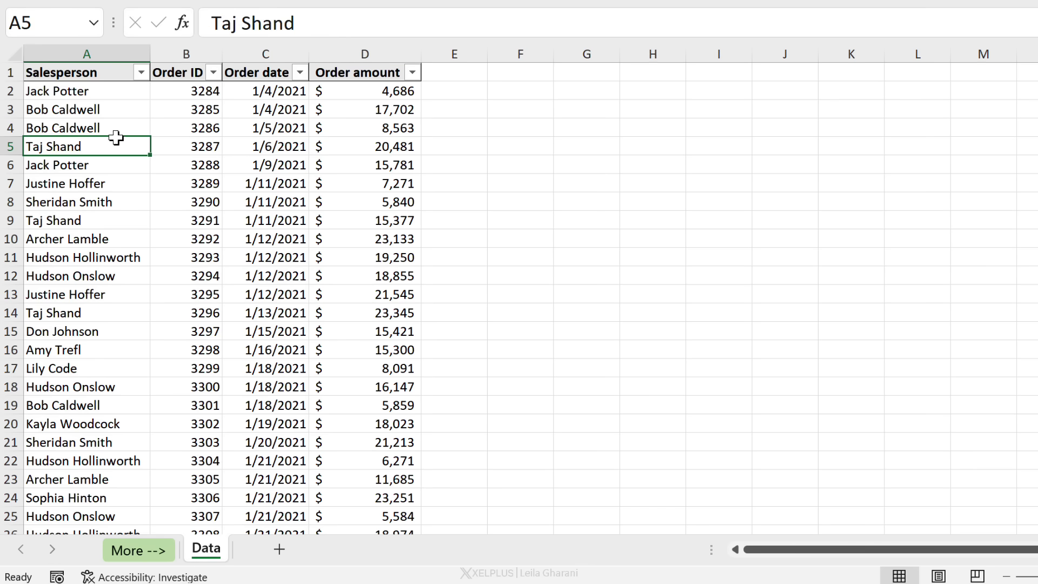
left_click(280, 143)
left_click(382, 145)
scroll(344, 247, "down", 17)
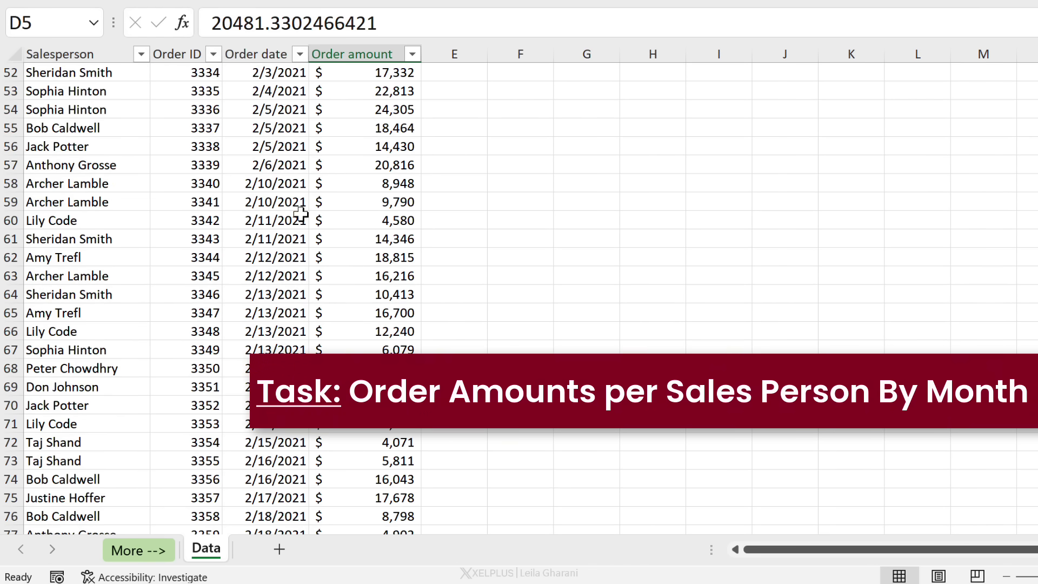
scroll(274, 201, "up", 16)
scroll(304, 265, "up", 1)
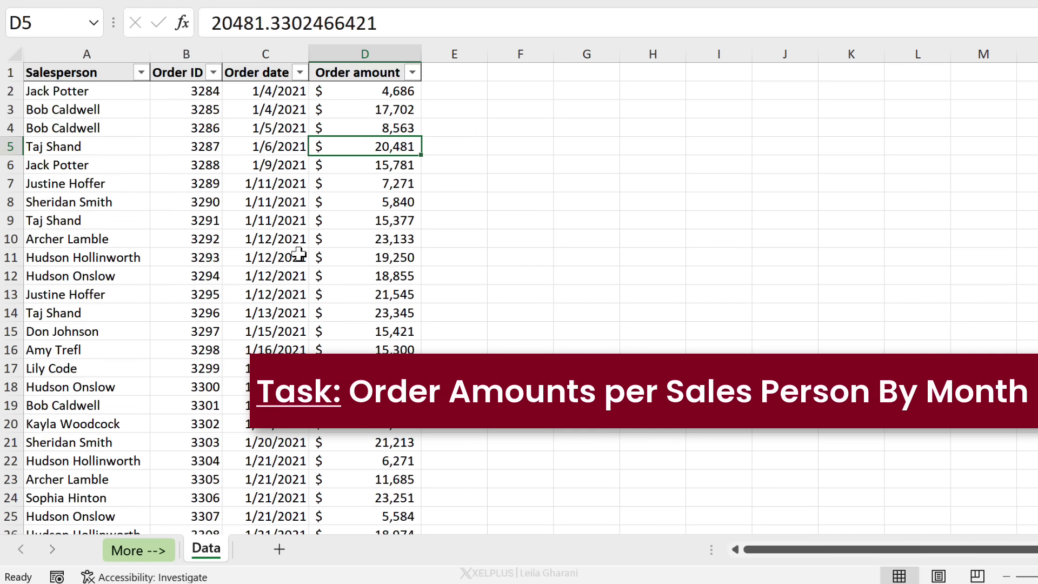
left_click(276, 152)
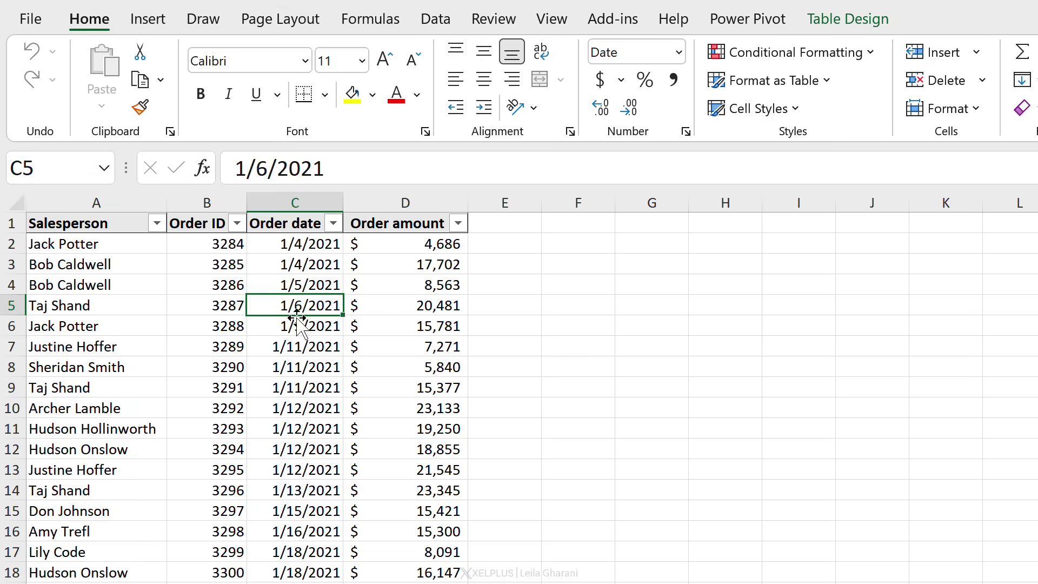
left_click(847, 21)
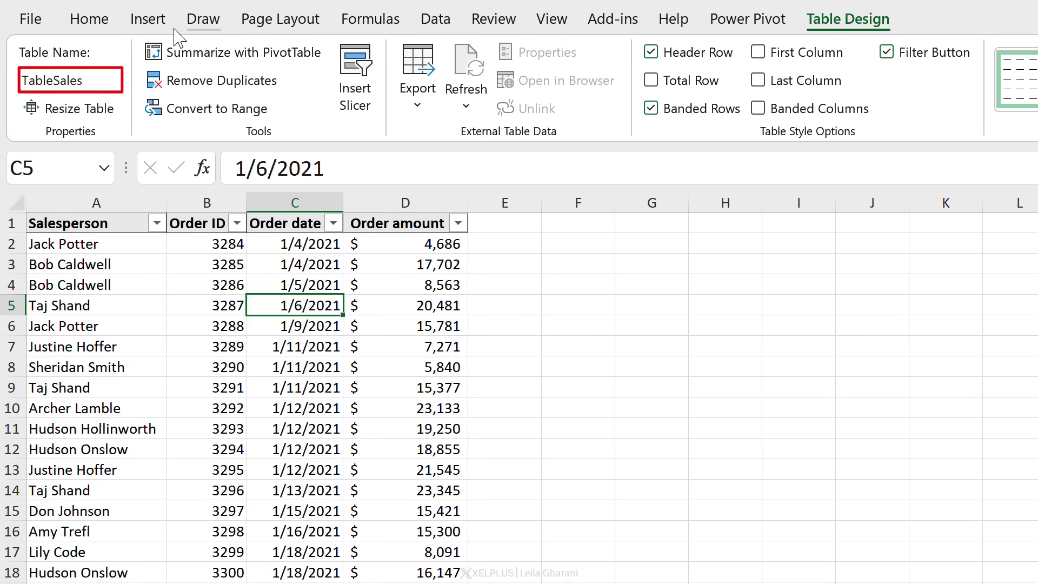
Start a new PivotTable from the TableSales table range.
left_click(158, 27)
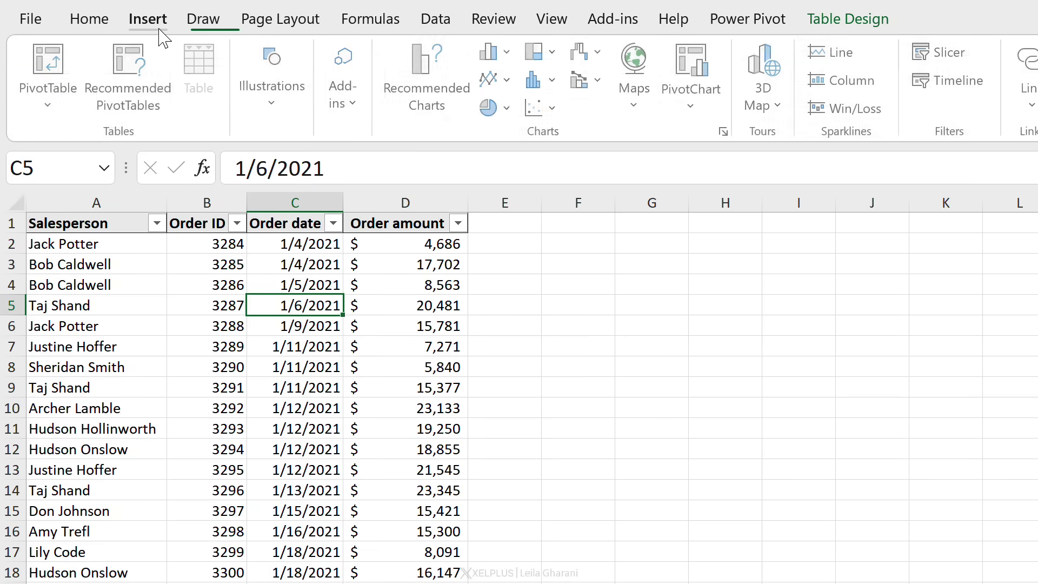
left_click(49, 106)
left_click(121, 146)
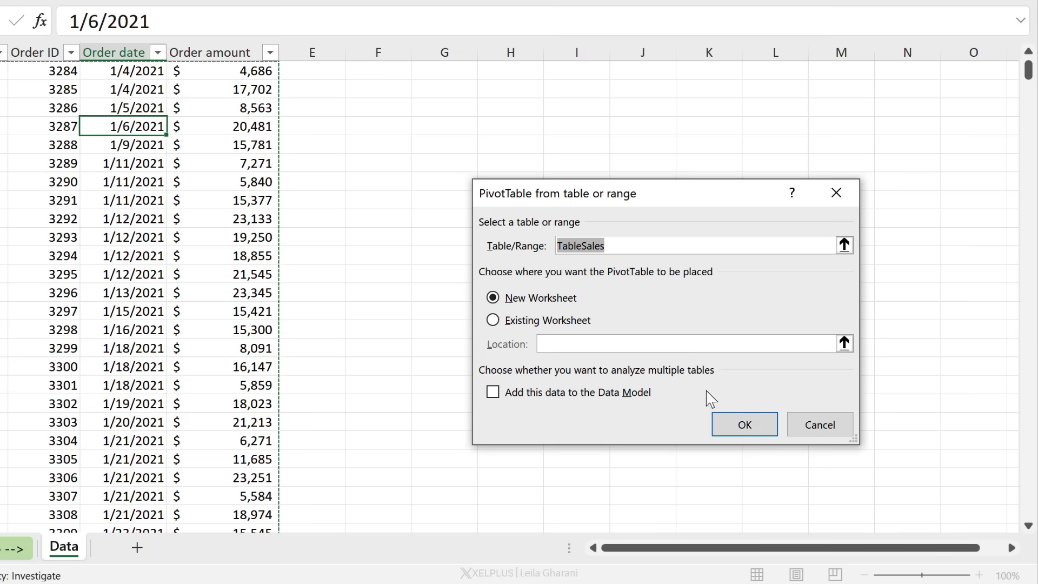
Create the PivotTable on a new sheet with Order date in Rows.
left_click(745, 425)
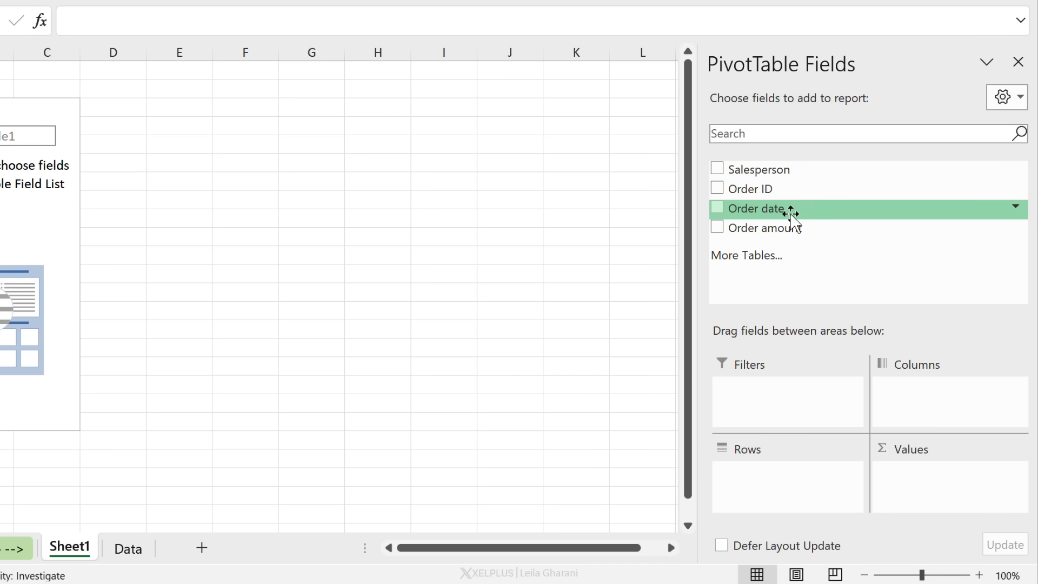
left_click_drag(791, 213, 777, 484)
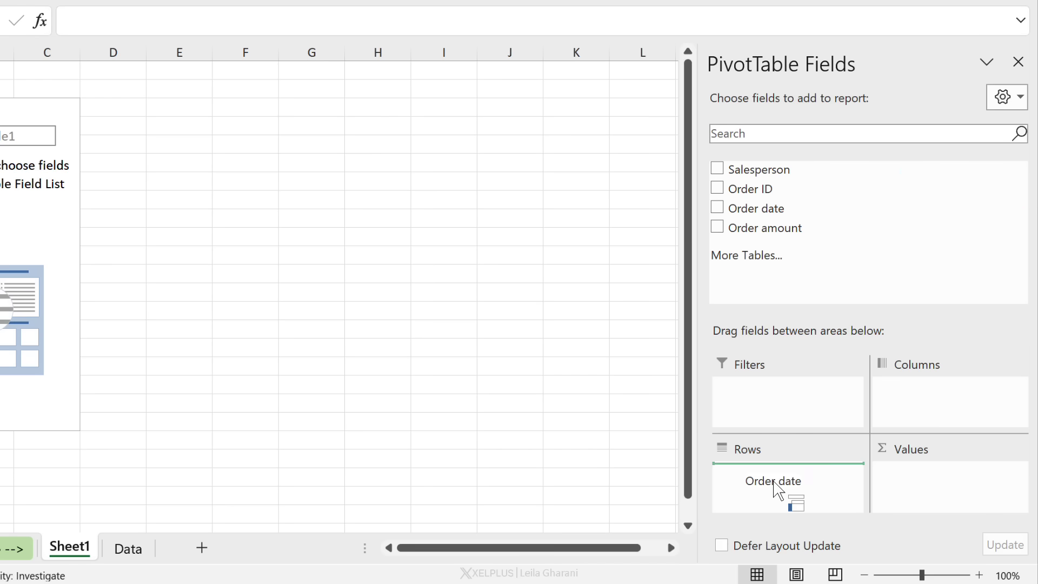
left_click_drag(777, 490, 778, 489)
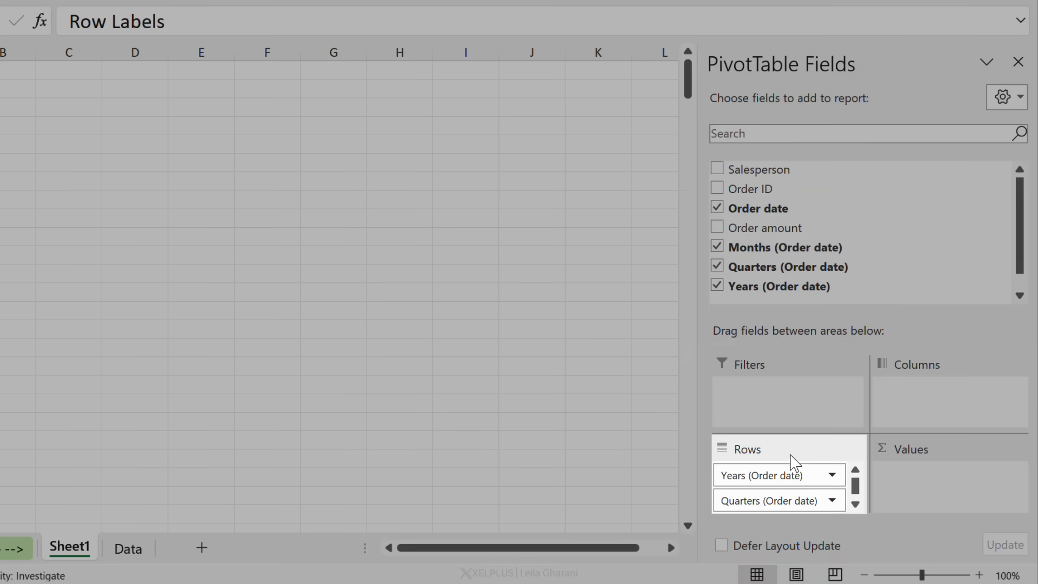
left_click(855, 503)
left_click(856, 504)
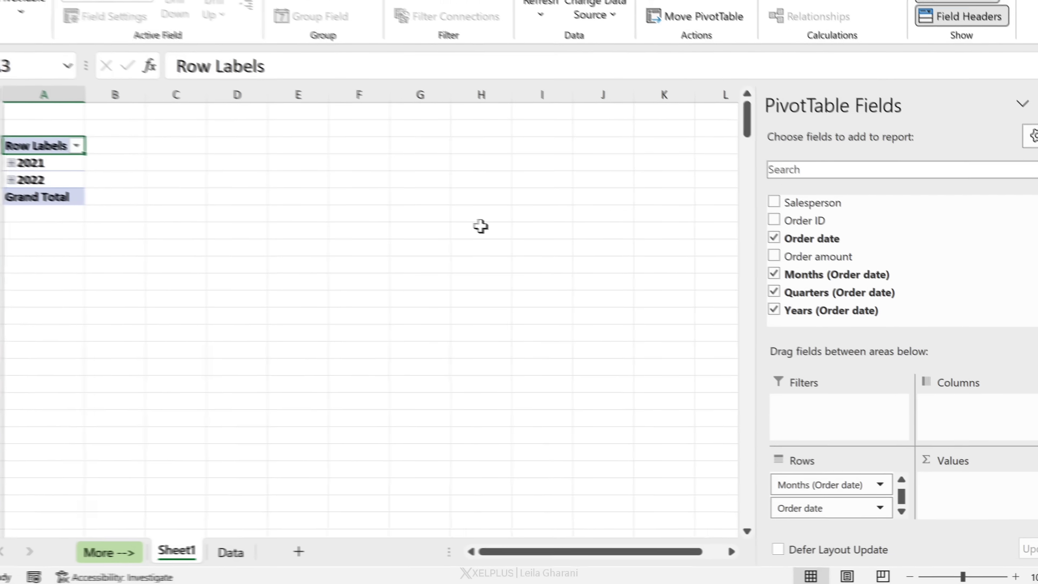
Expand 2021, Qtr1 and Jan to reveal the daily order dates.
left_click(28, 169)
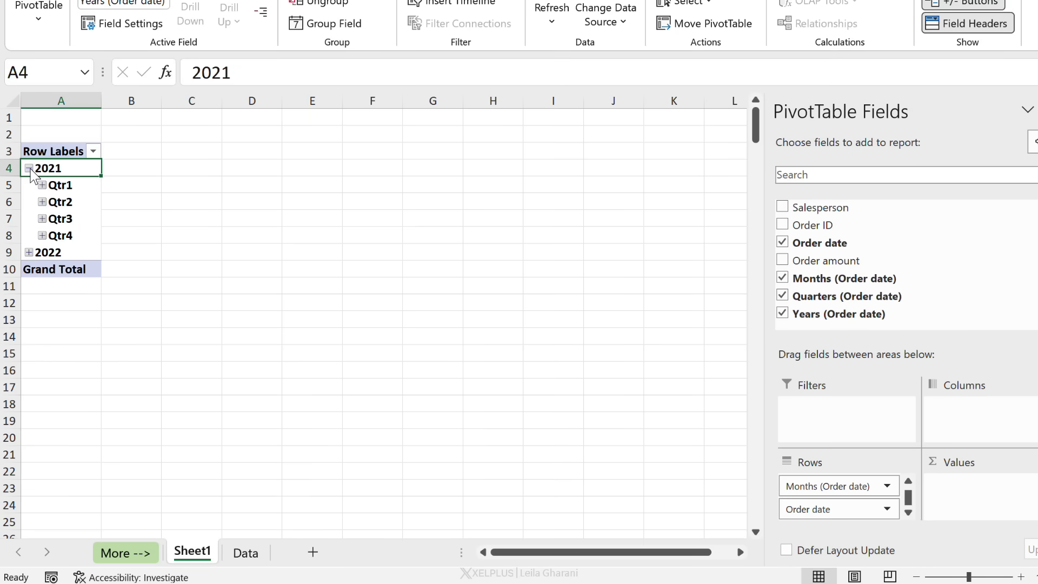
left_click(42, 185)
left_click(55, 201)
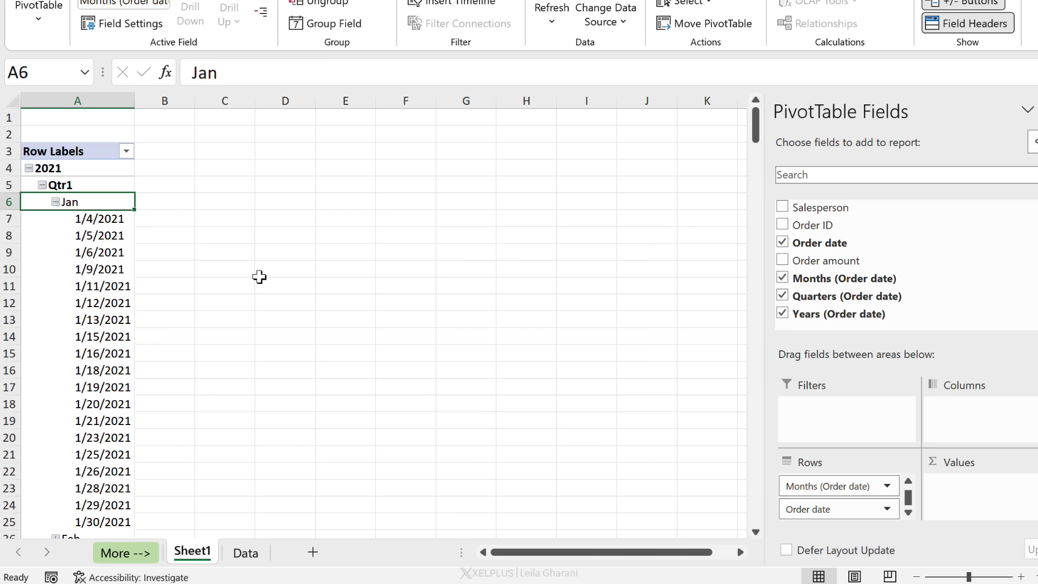
Undo the expansions and automatic grouping, then put Order date back into Rows.
key("ctrl+z")
key("ctrl+z")
key("ctrl+z")
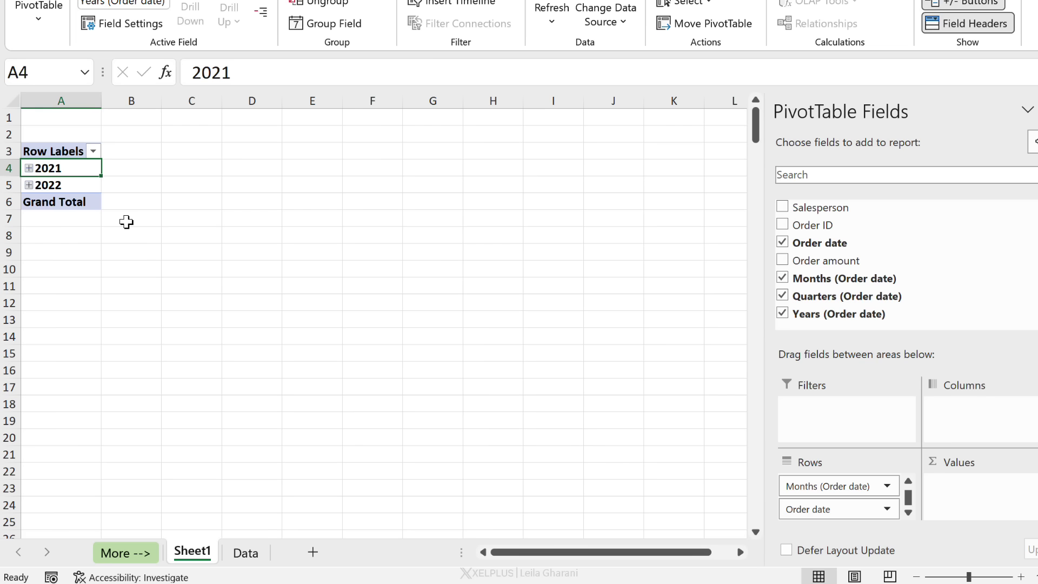
key("ctrl+z")
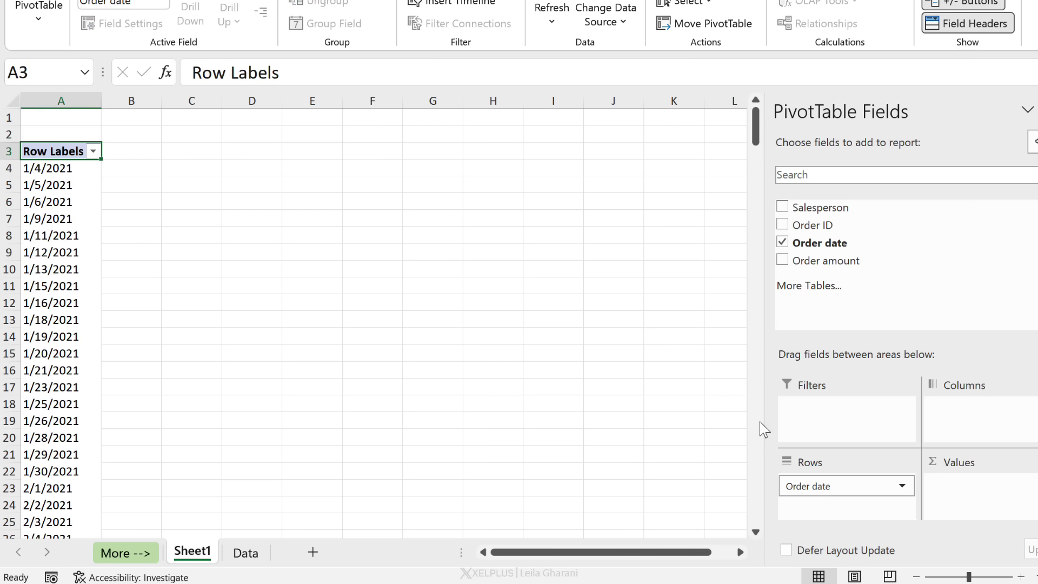
mouse_move(837, 485)
left_mouse_down()
mouse_move(835, 241)
mouse_move(838, 493)
left_mouse_up()
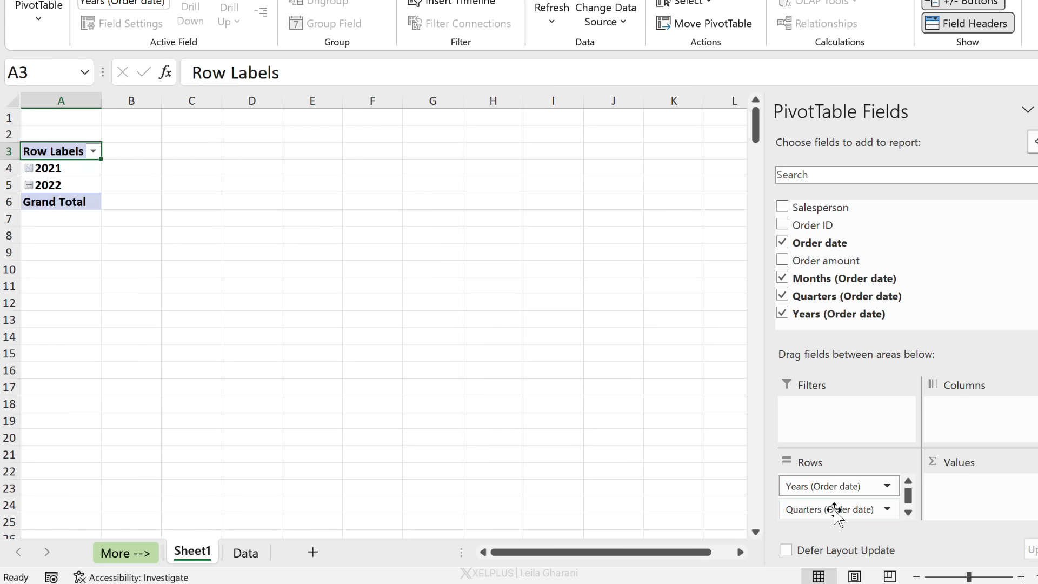
key("ctrl+z")
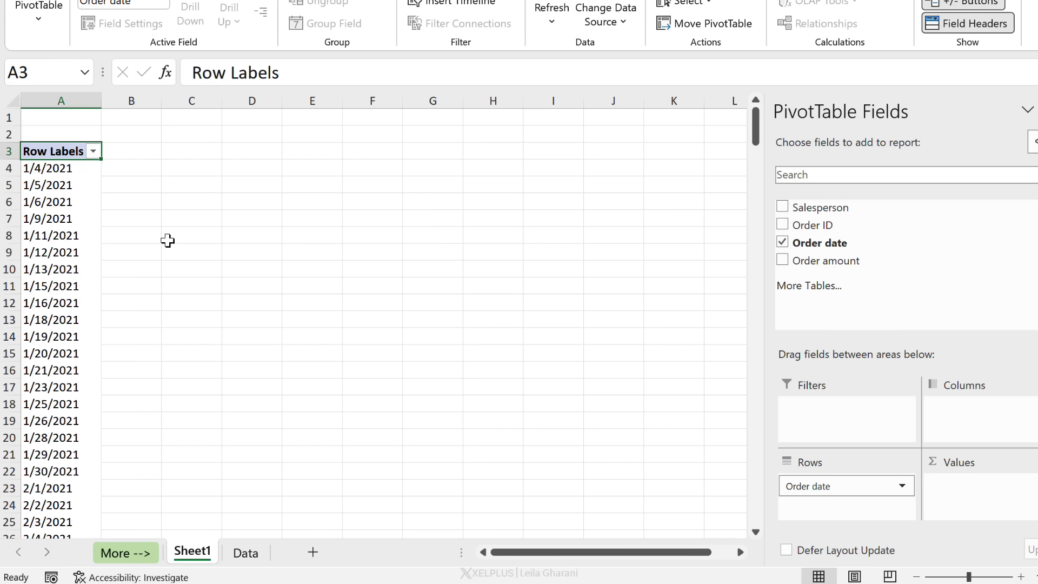
left_click_drag(820, 487, 872, 327)
left_click_drag(846, 241, 887, 513)
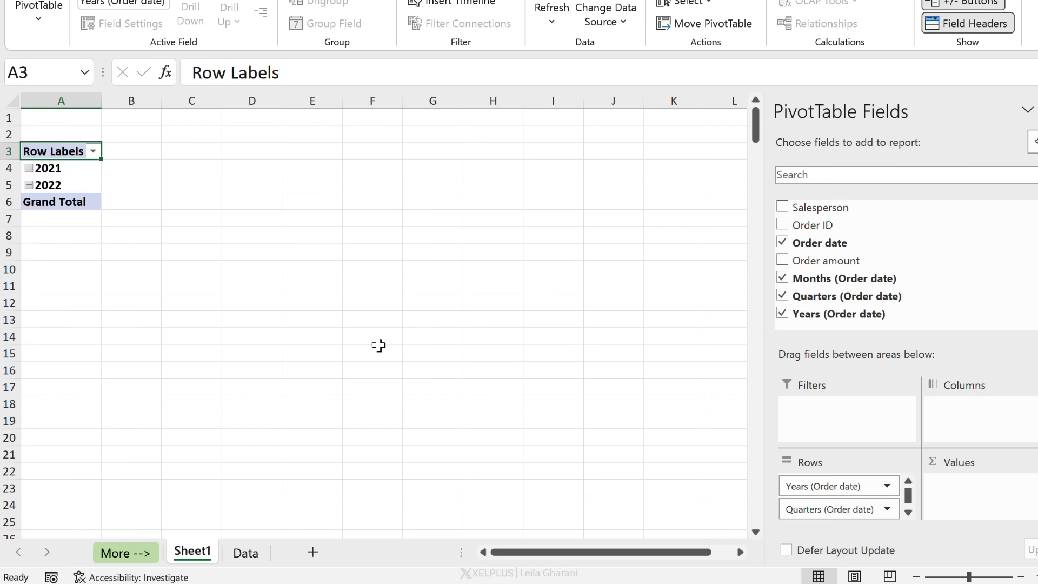
Ungroup the 2022 dates so rows list individual order days.
left_click(30, 185)
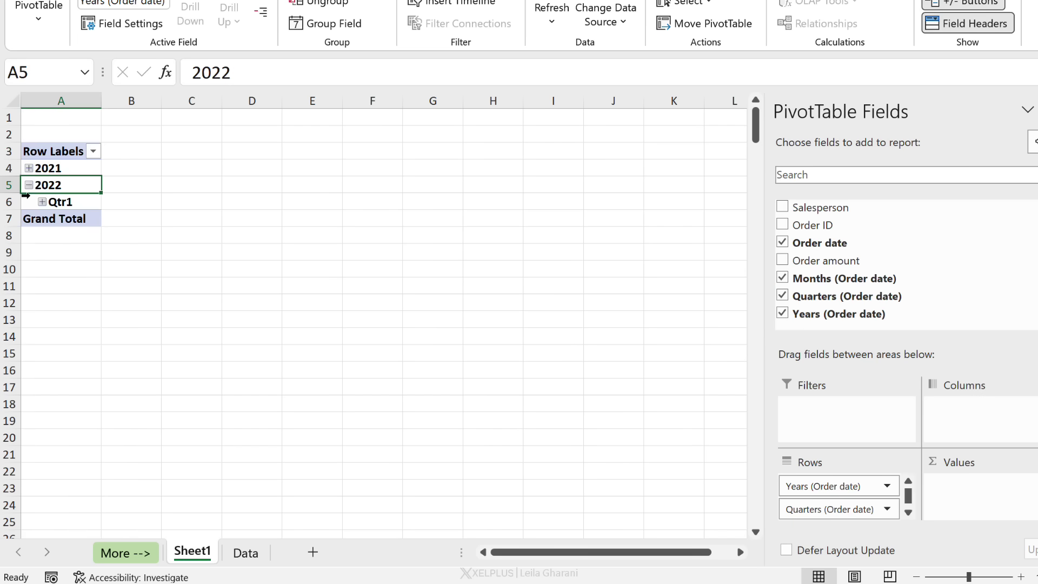
left_click(42, 202)
right_click(57, 185)
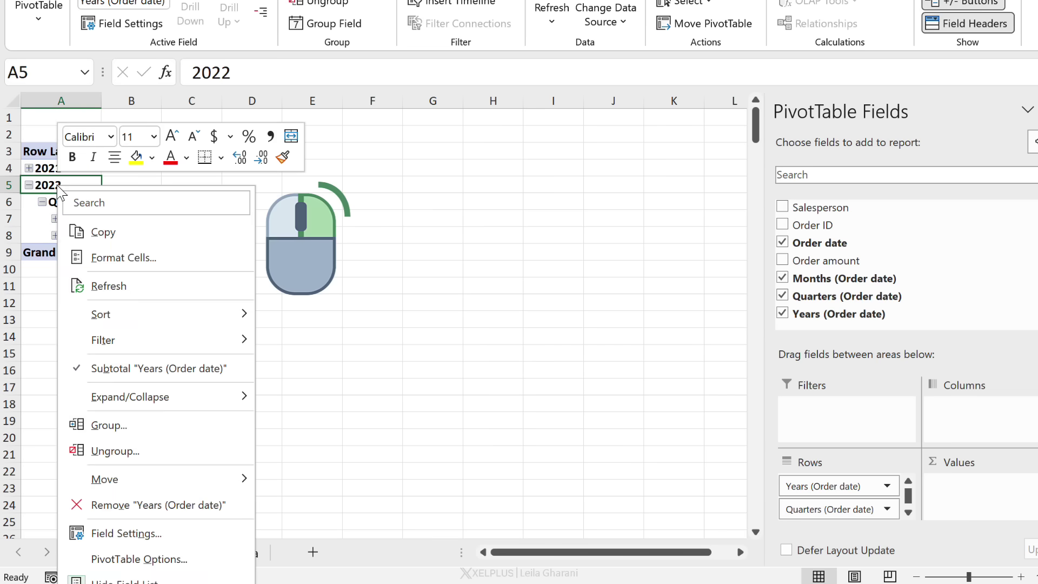
left_click(134, 450)
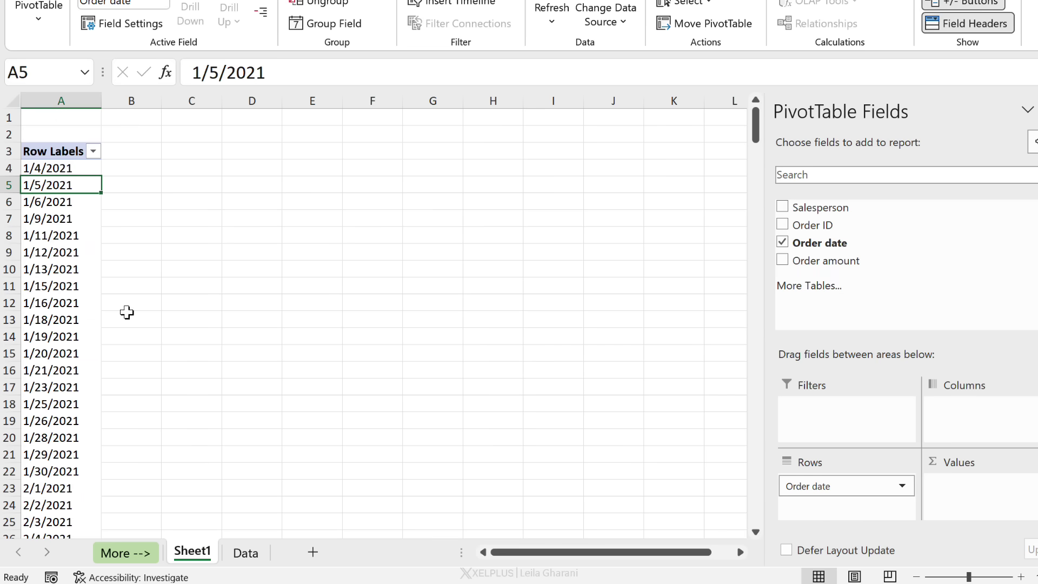
Group the PivotTable order dates by Years, Months and Days.
right_click(60, 203)
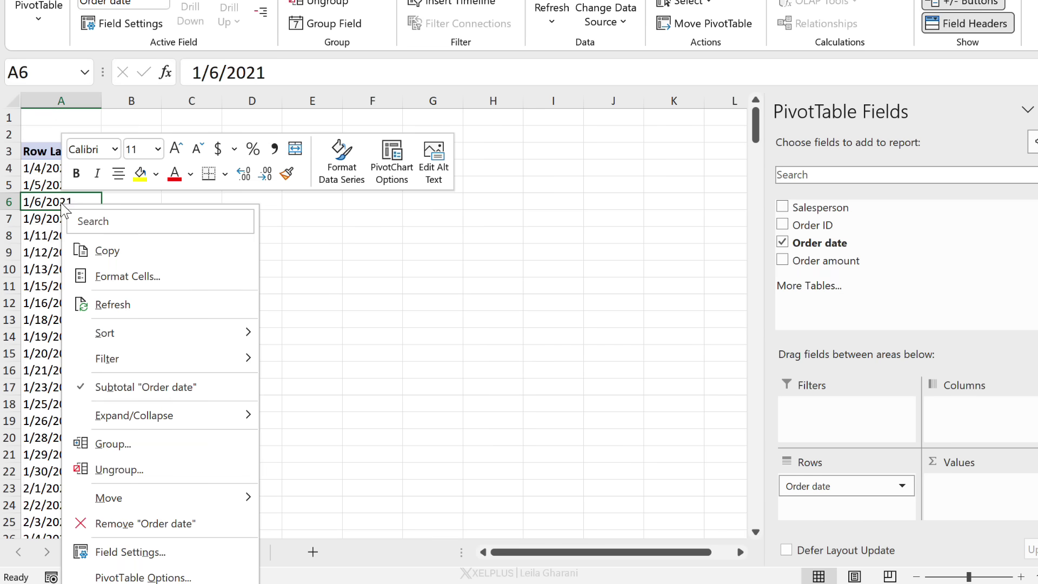
left_click(128, 449)
left_click_drag(100, 304, 223, 169)
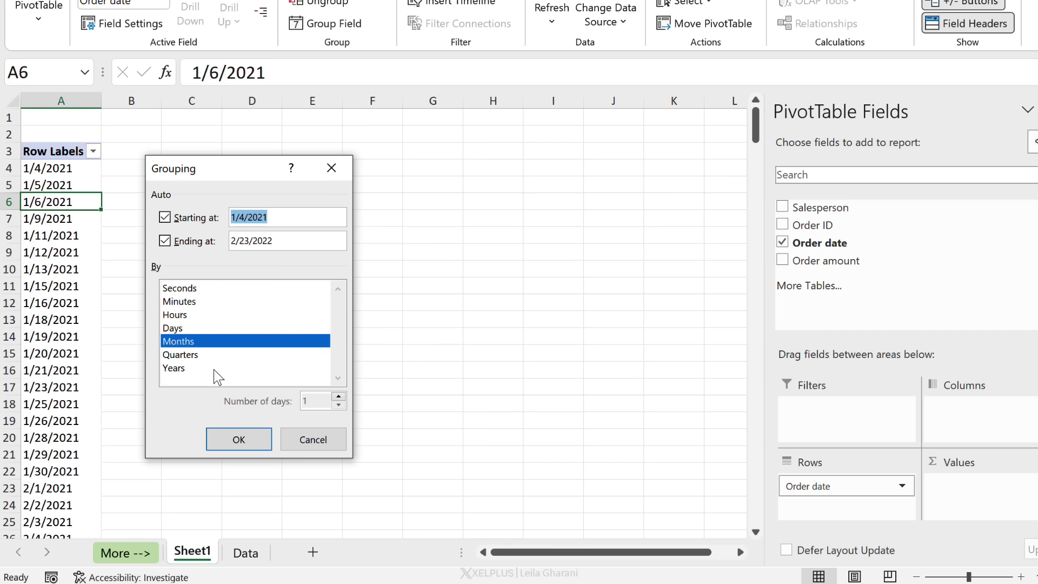
left_click(180, 372)
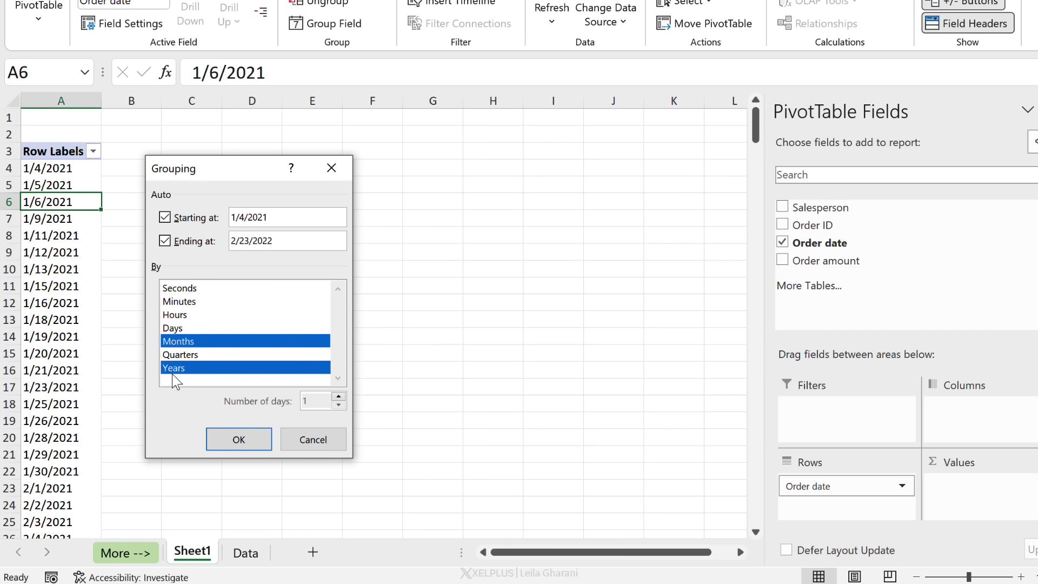
left_click(186, 327)
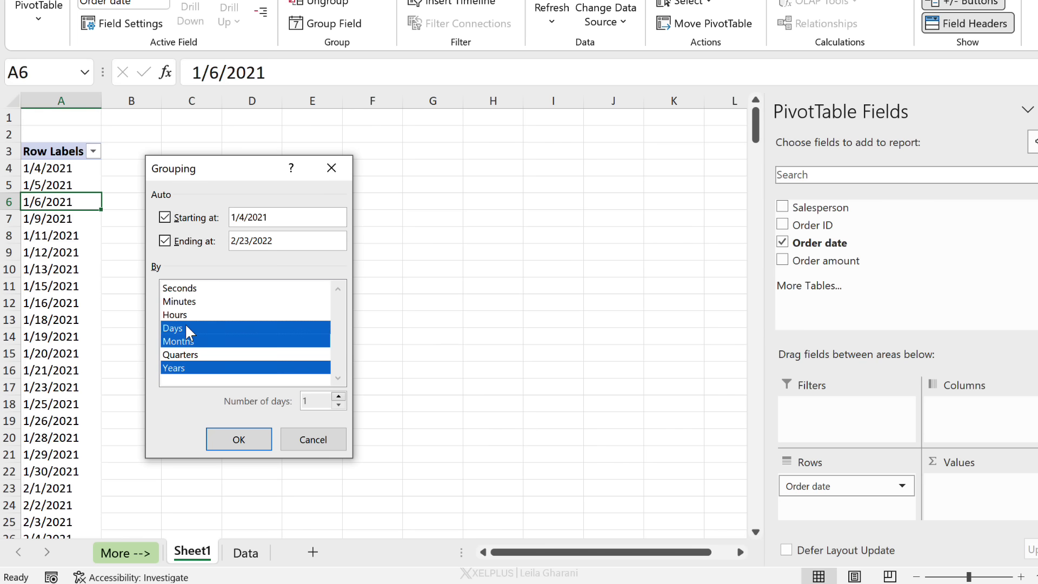
left_click(261, 441)
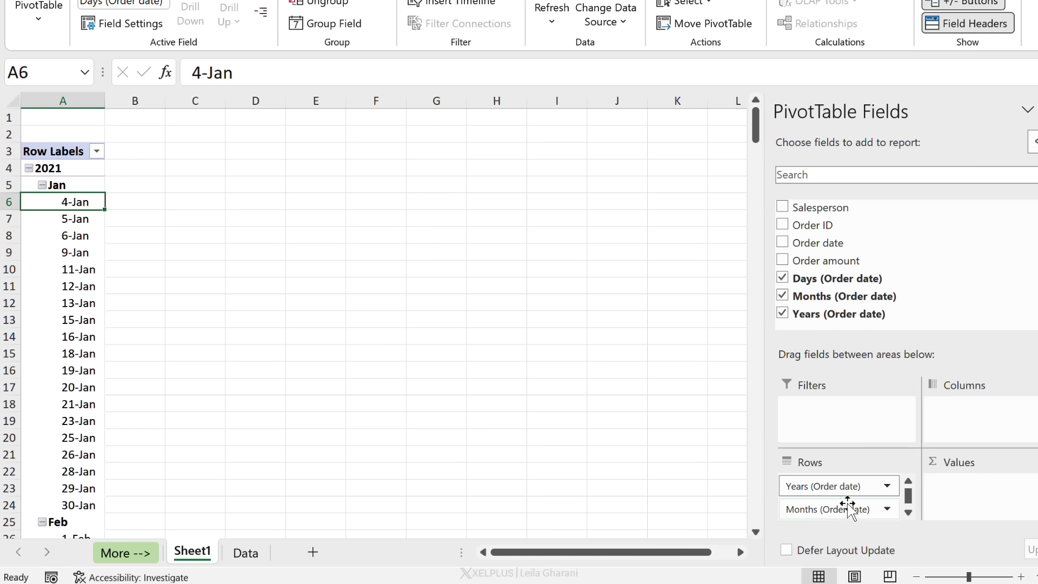
Drop Days from Rows, add Salesperson as a filter and Sum of Order amount as values.
scroll(864, 480, "down", 1)
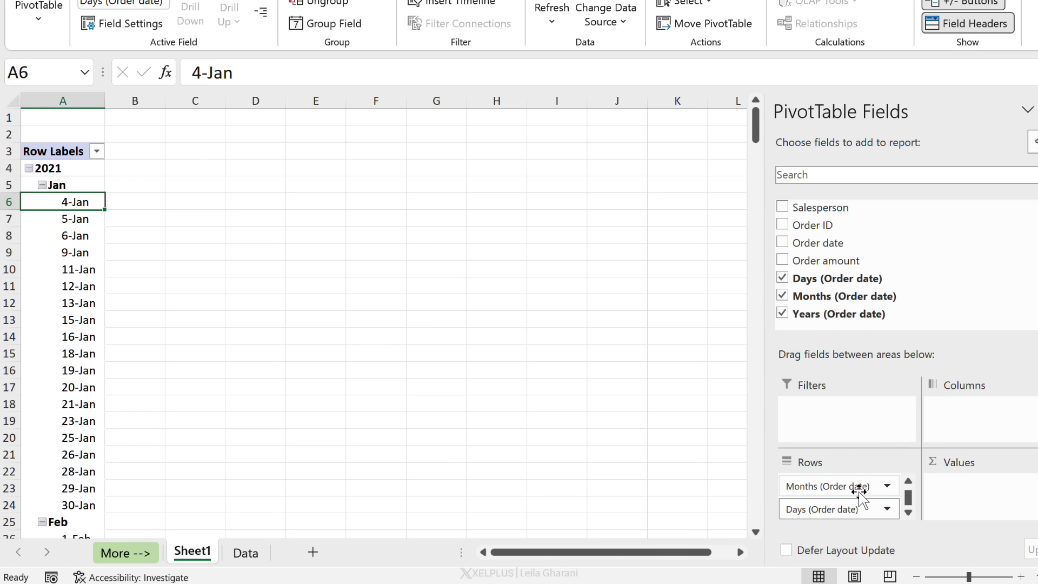
left_click_drag(850, 507, 928, 323)
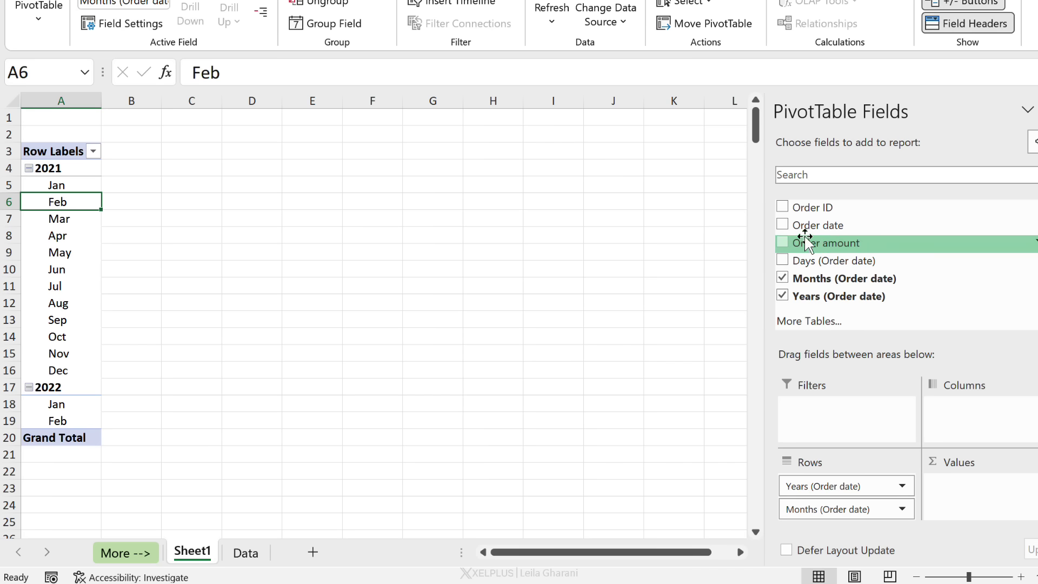
scroll(832, 217, "up", 1)
left_click_drag(833, 213, 882, 414)
left_click_drag(828, 261, 980, 493)
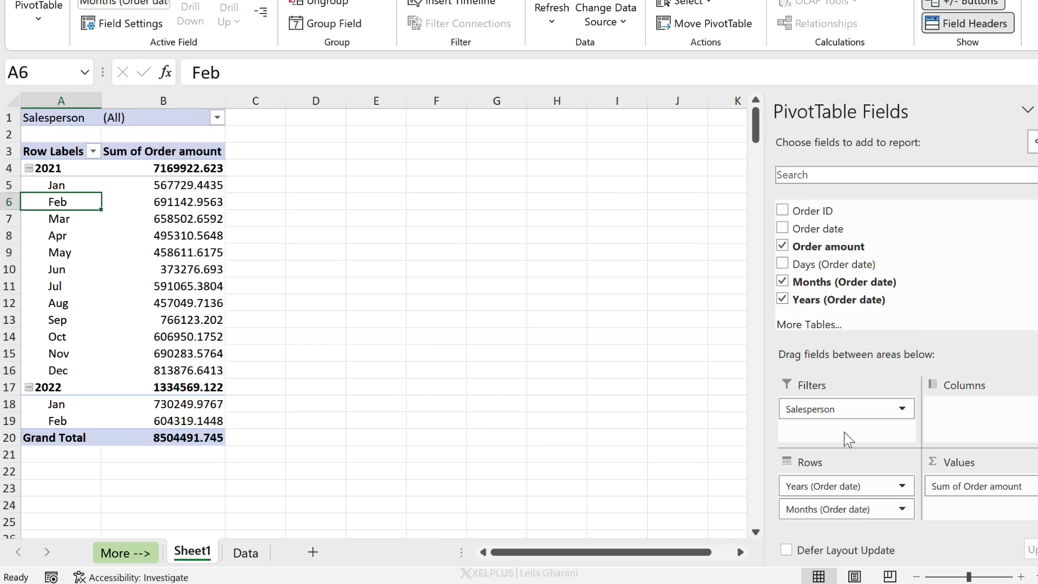
Format the amounts as Number with a 1000 separator and 0 decimals.
right_click(185, 206)
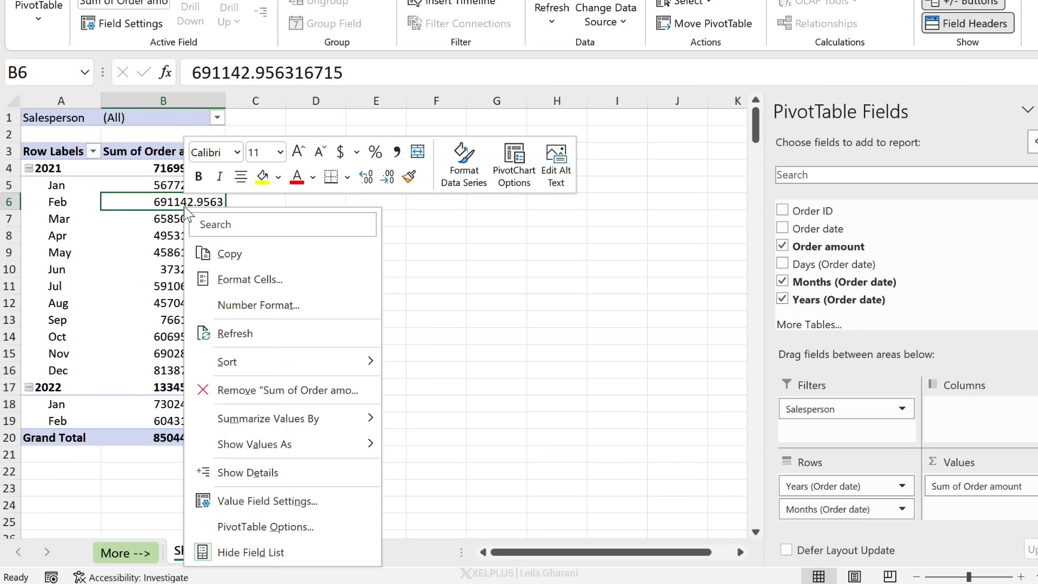
left_click(255, 304)
left_click(65, 152)
left_click(167, 209)
left_click(277, 187)
left_click(277, 187)
left_click(368, 520)
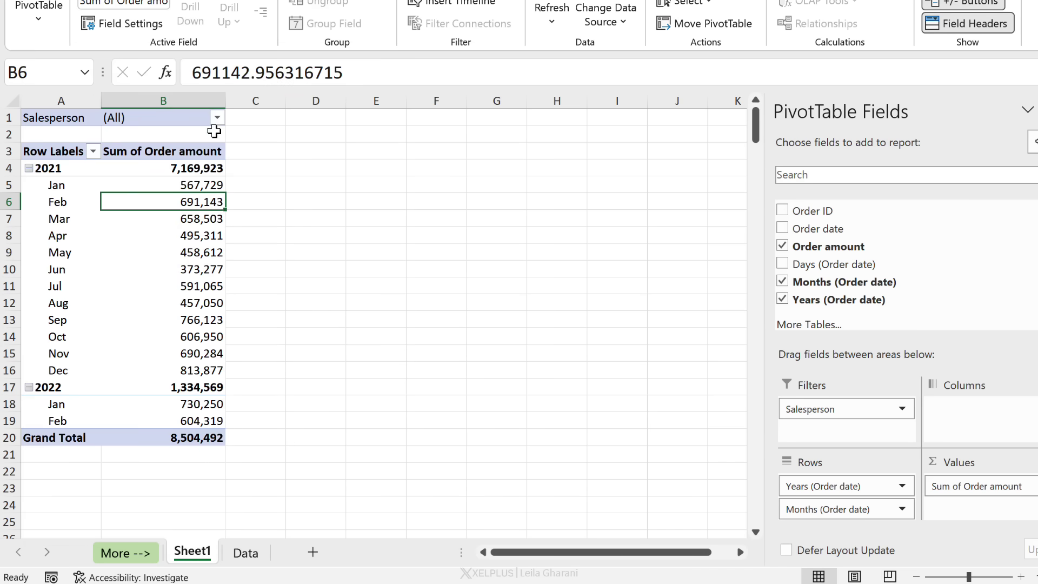
Filter the report to a single salesperson, giving a 574,036 total.
left_click(175, 182)
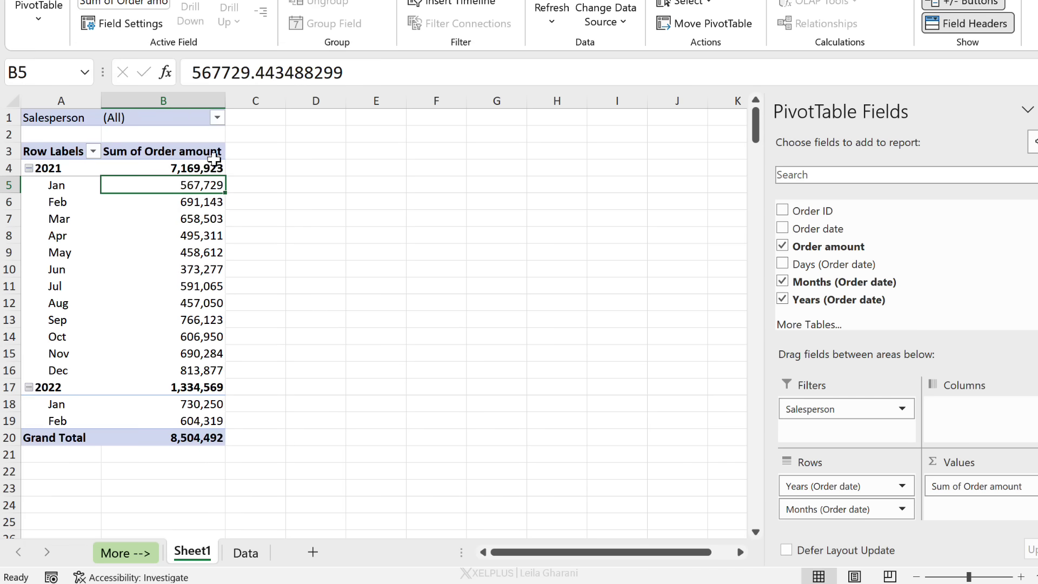
left_click(218, 118)
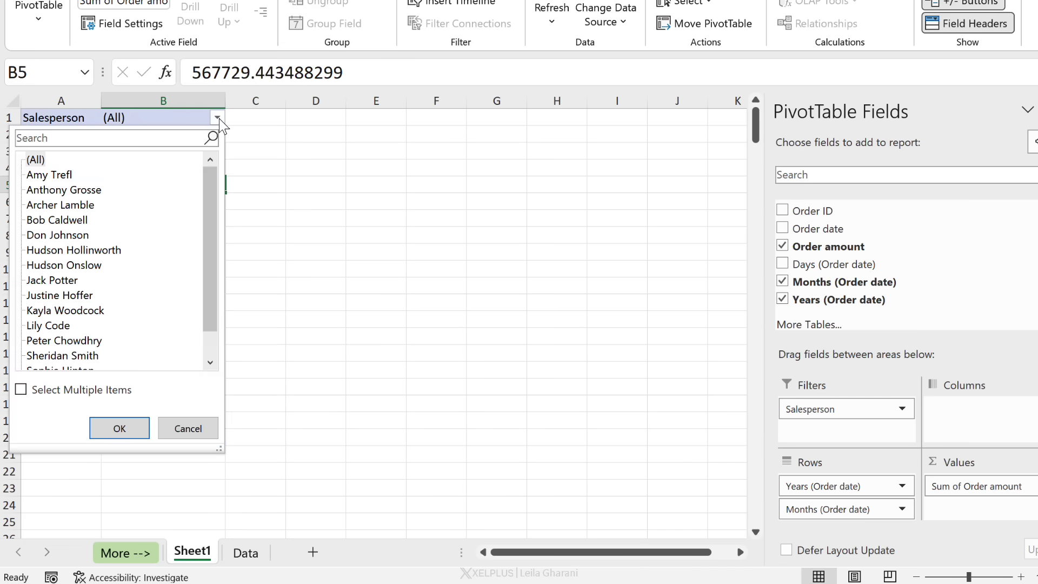
left_click(62, 390)
left_click(39, 160)
left_click(31, 175)
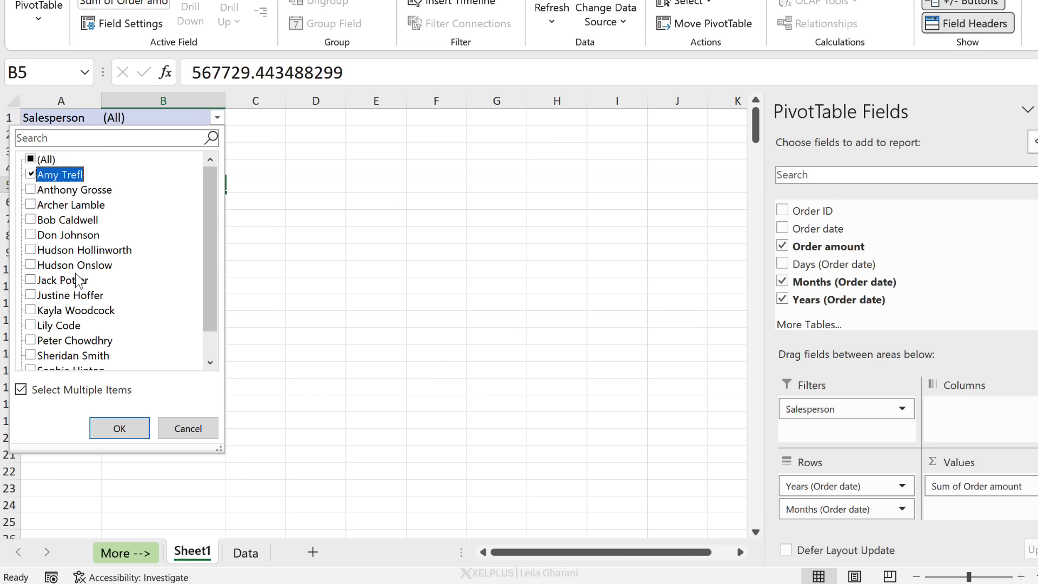
left_click(118, 428)
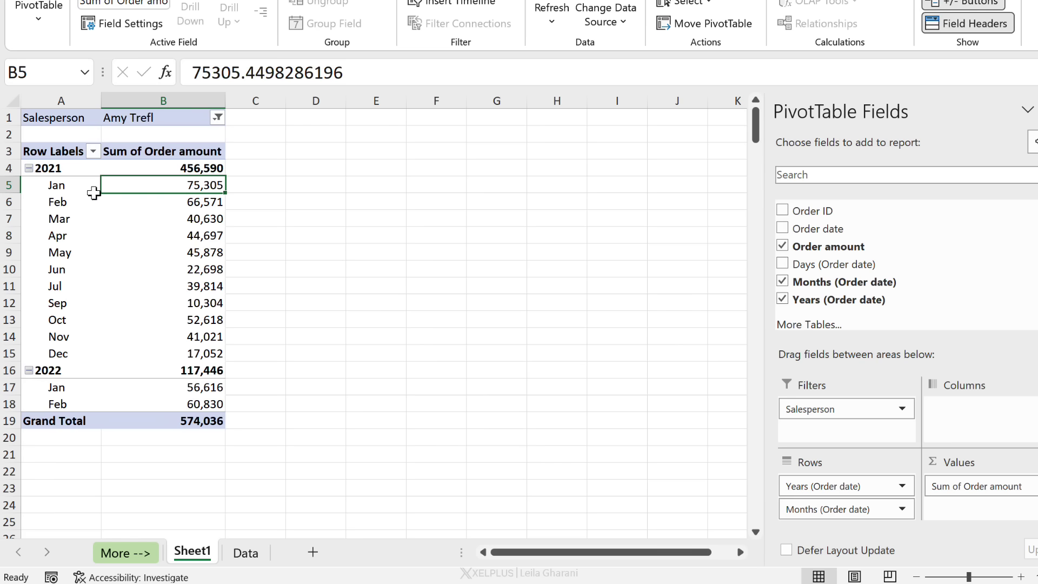
left_click(69, 188)
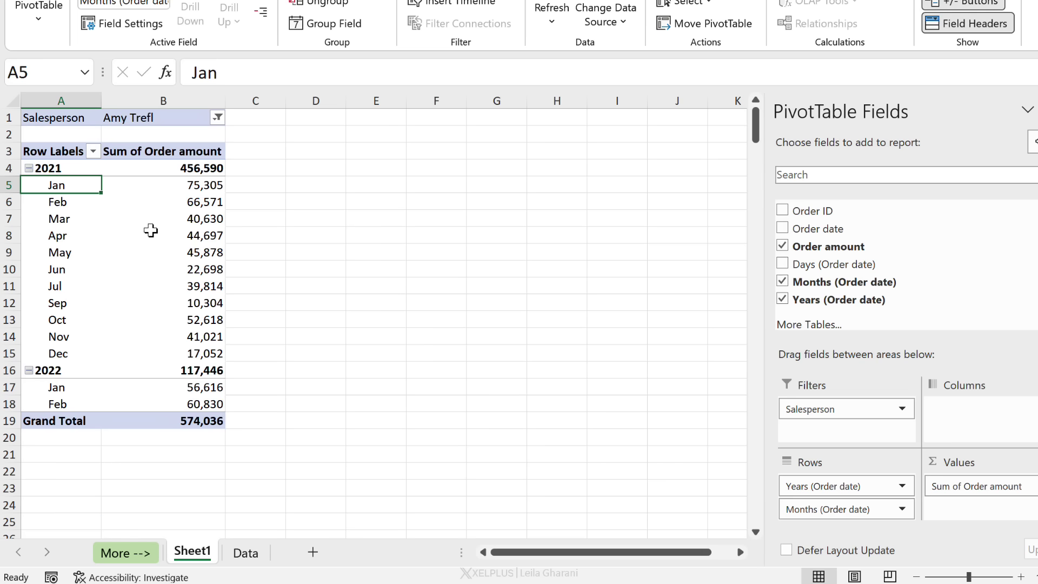
Rename the month labels to 'Jan -2021' and 'Feb - 2021'.
type("Jan -2021")
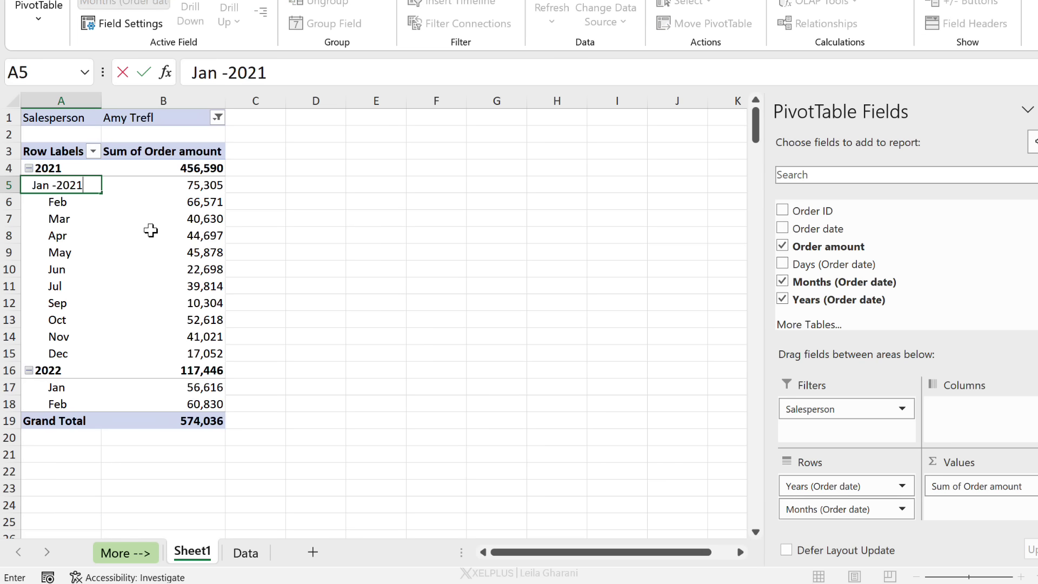
key("Return")
key("F2")
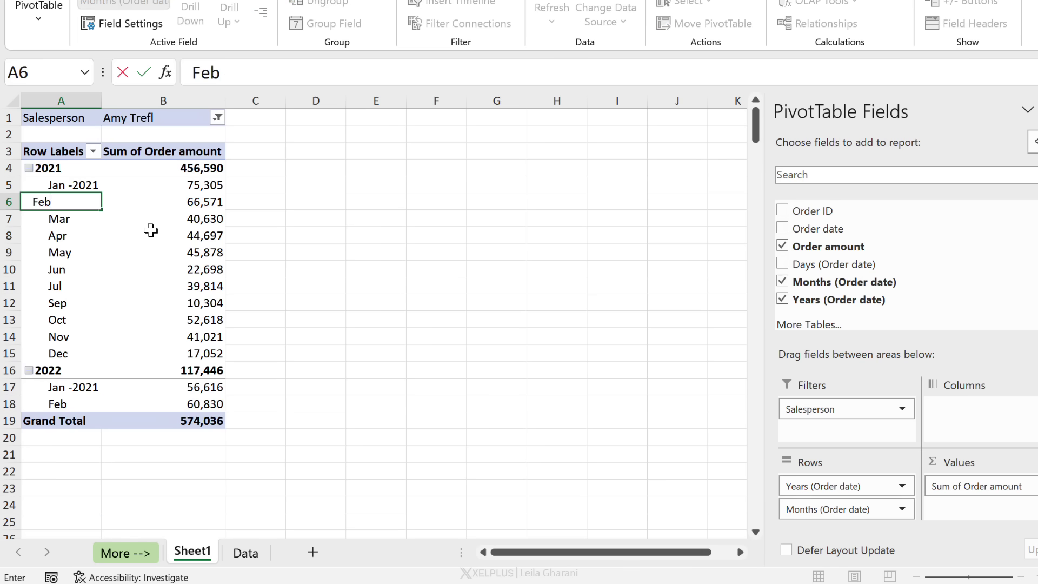
type("- 2021")
key("Return")
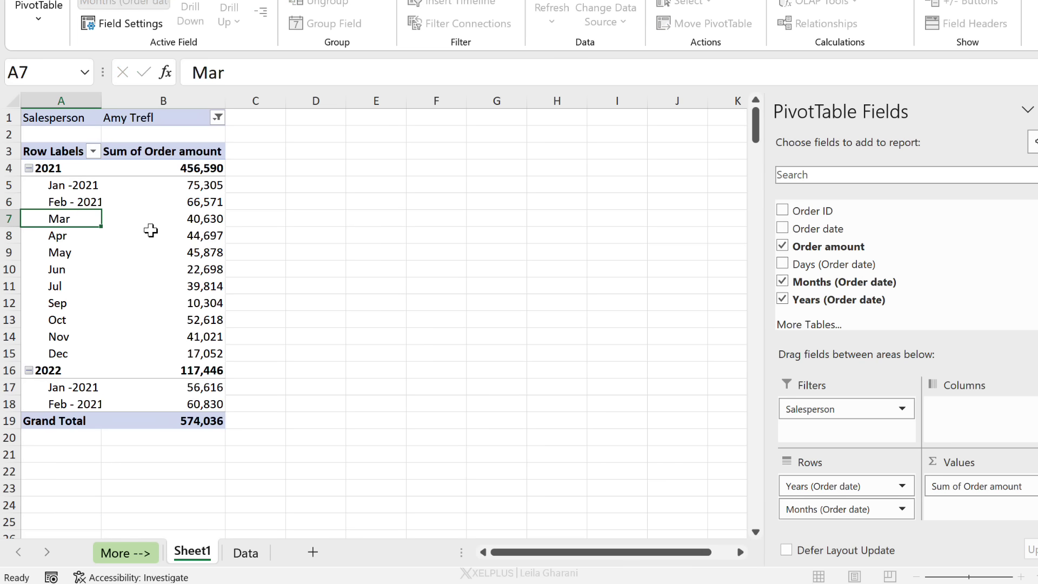
Widen column A and remove Months (Order date) from the PivotTable rows.
left_click(83, 390)
left_click_drag(101, 101, 179, 101)
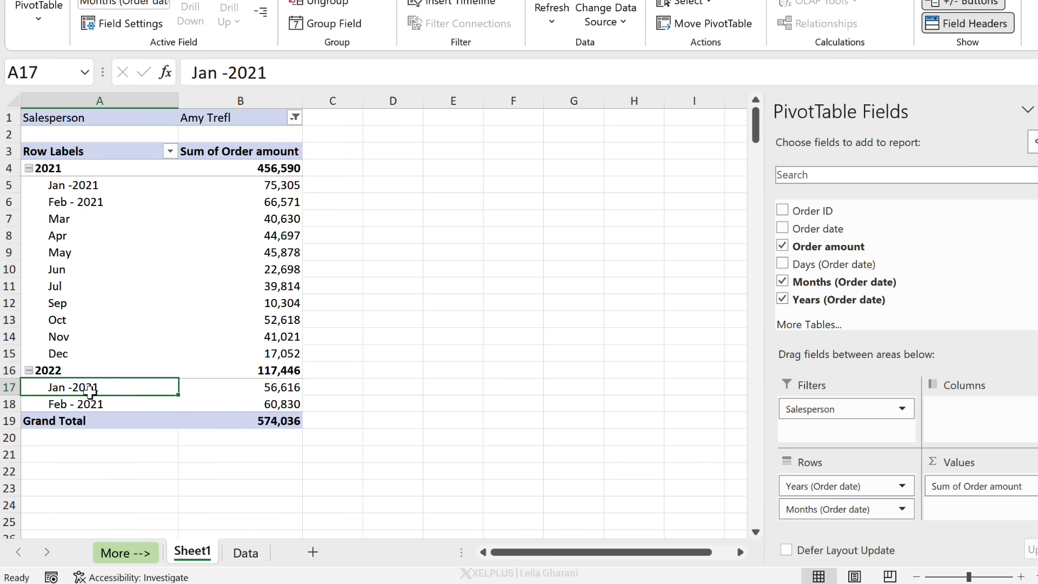
left_click(74, 409)
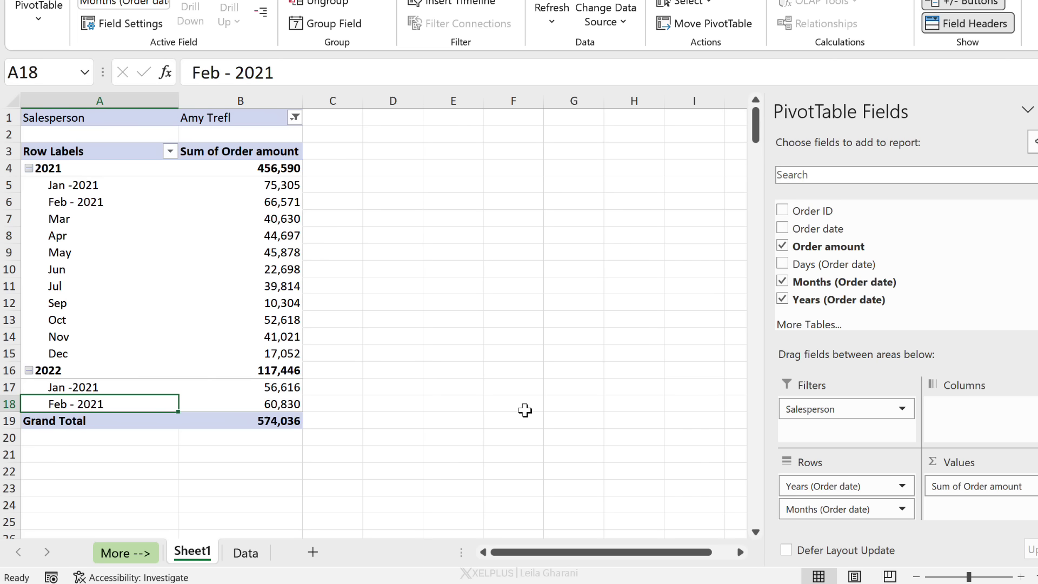
left_click(76, 187)
left_click(76, 202)
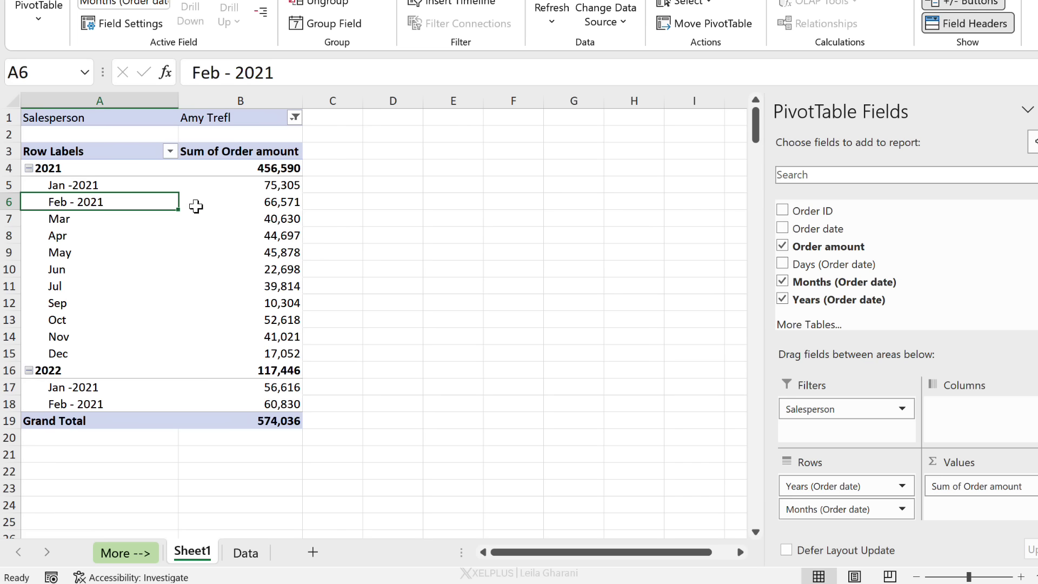
left_click(112, 223)
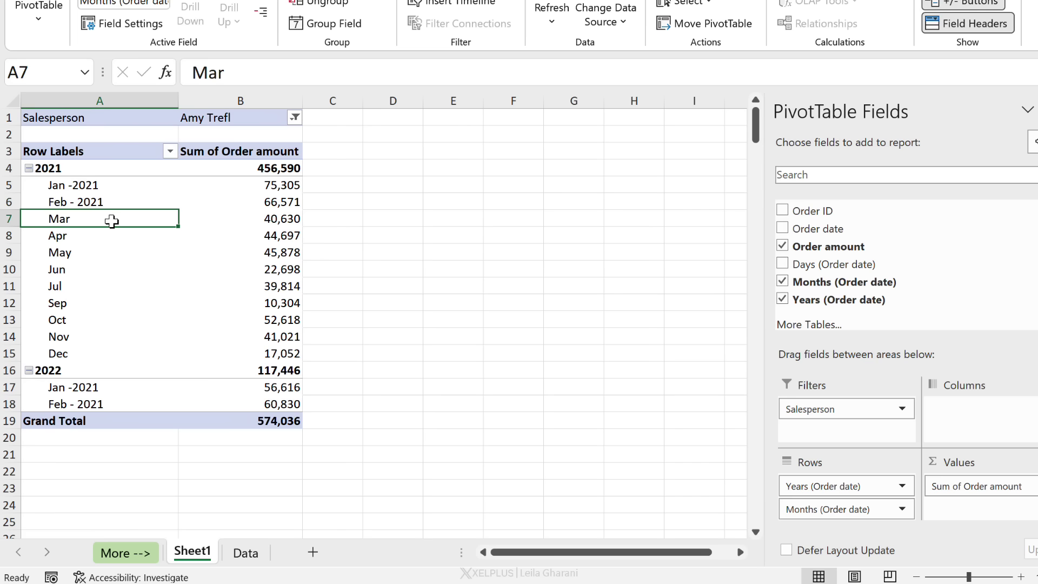
left_click_drag(806, 509, 865, 516)
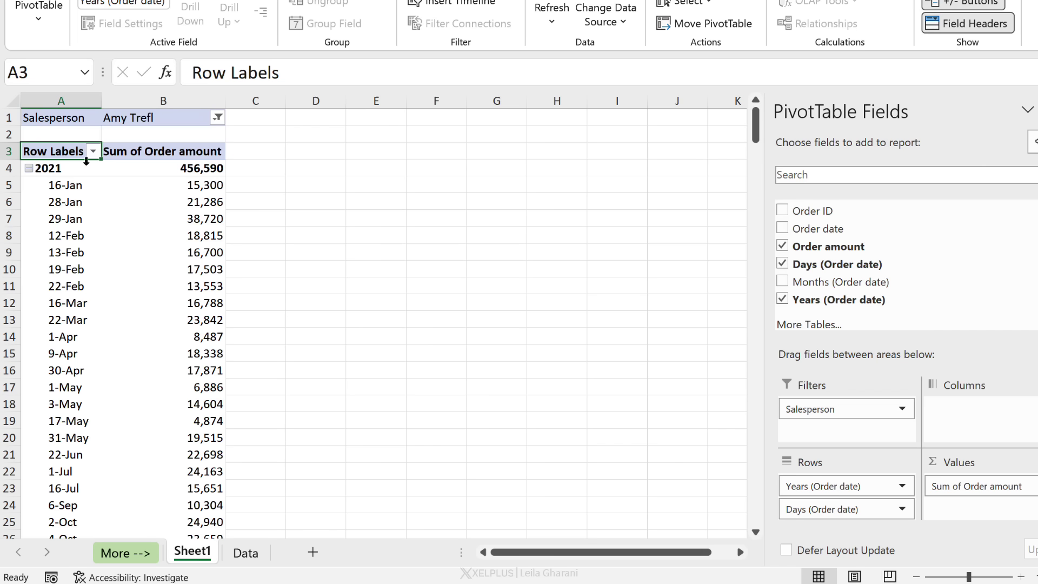
Review the 2021 day rows 16-Jan, 28-Jan and 29-Jan in the PivotTable.
left_click(76, 185)
left_click(76, 205)
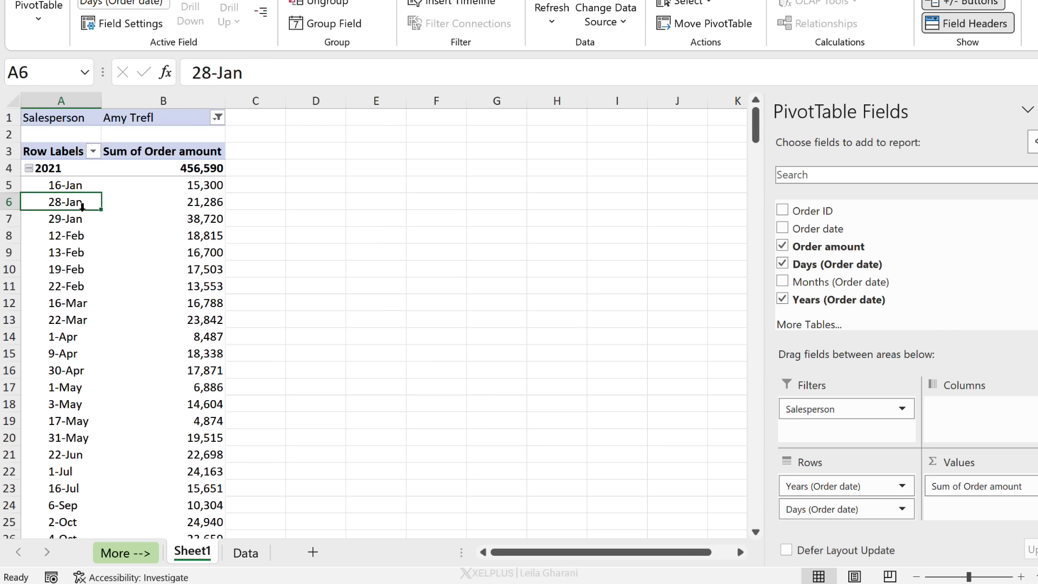
left_click(84, 219)
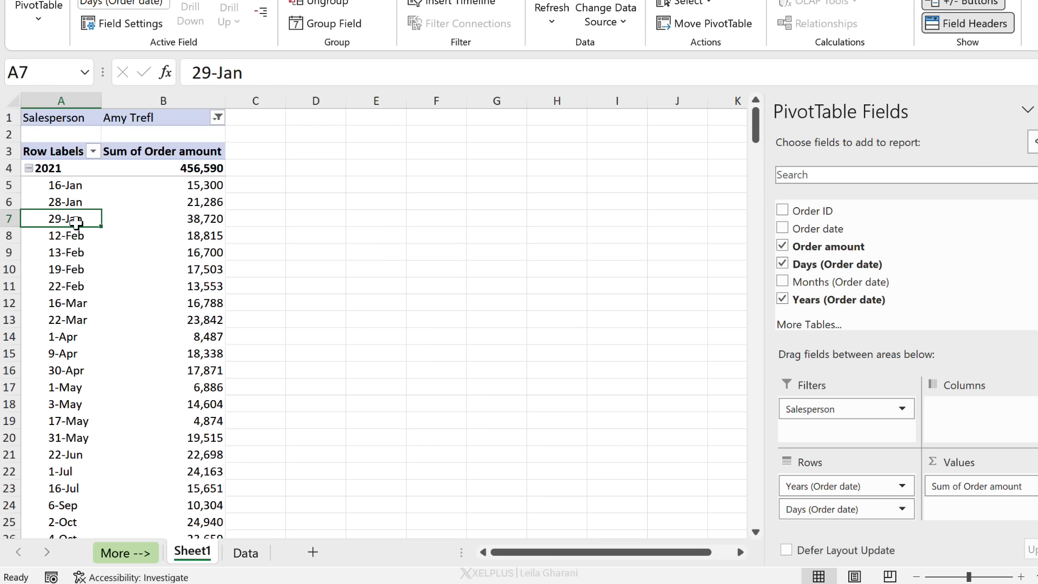
left_click_drag(65, 185, 173, 219)
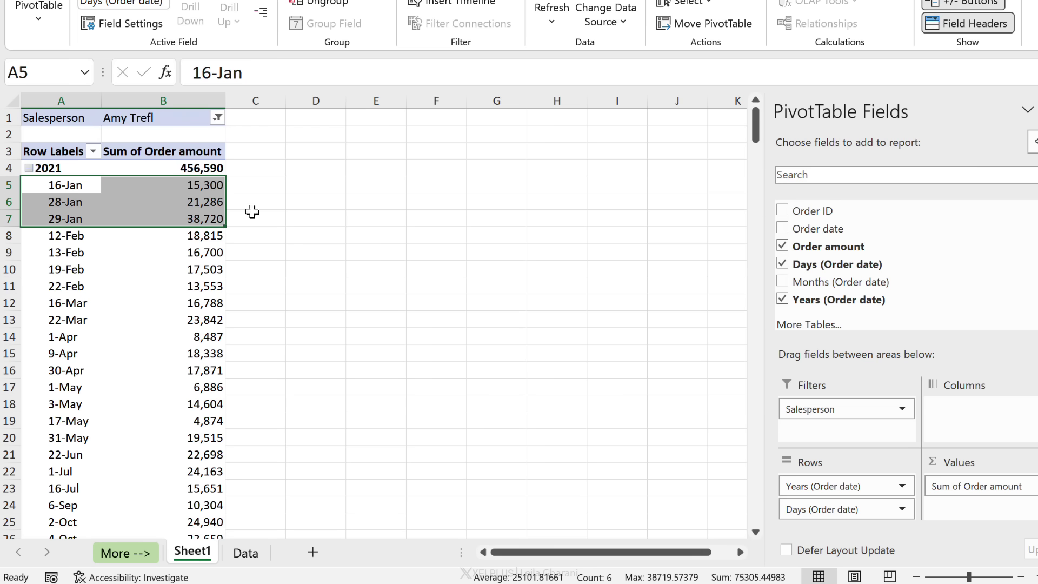
left_click(299, 185)
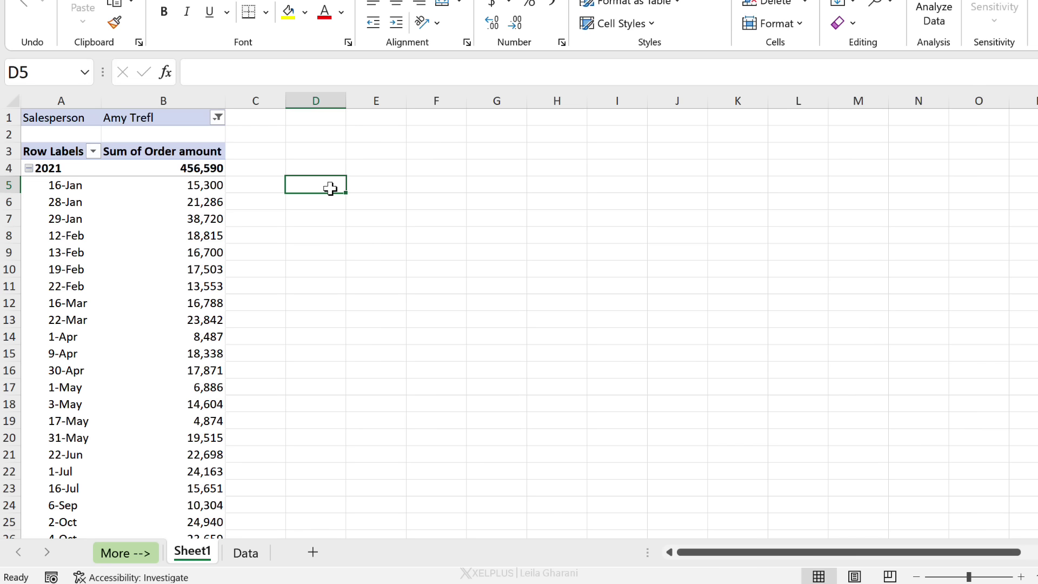
left_click(85, 205)
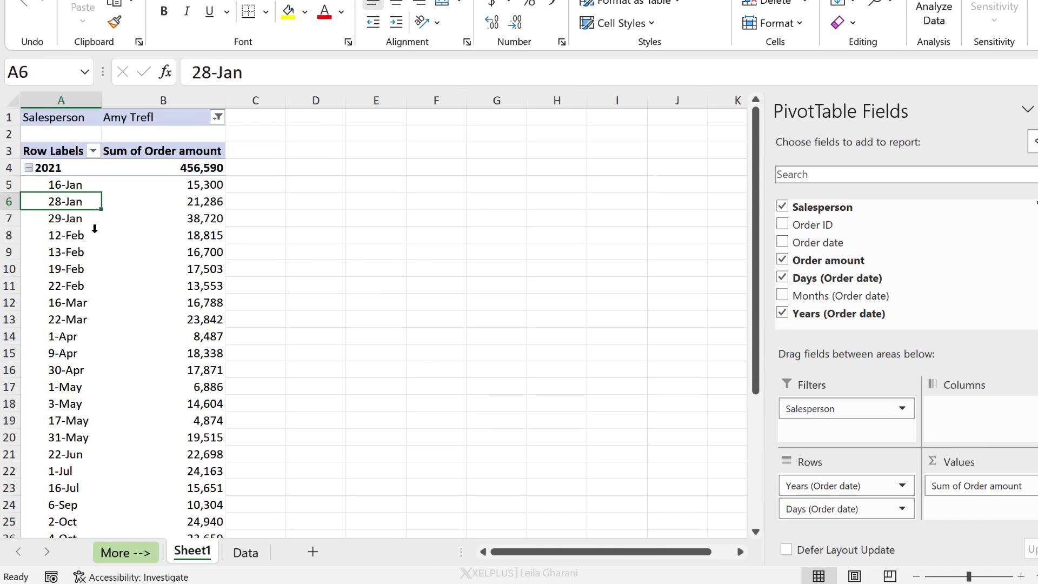
Delete the old Sheet1 PivotTable sheet permanently.
right_click(201, 550)
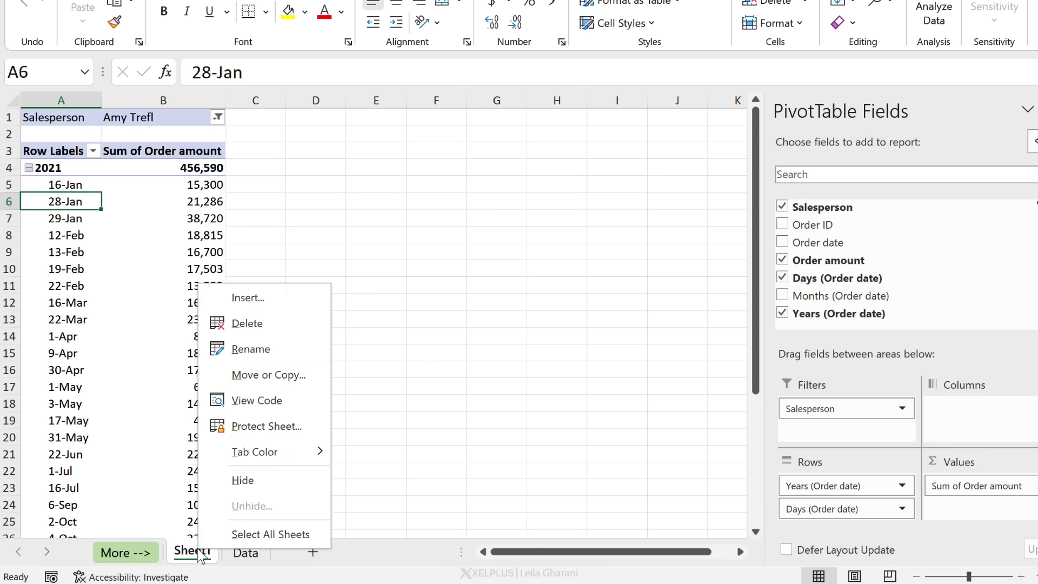
left_click(274, 327)
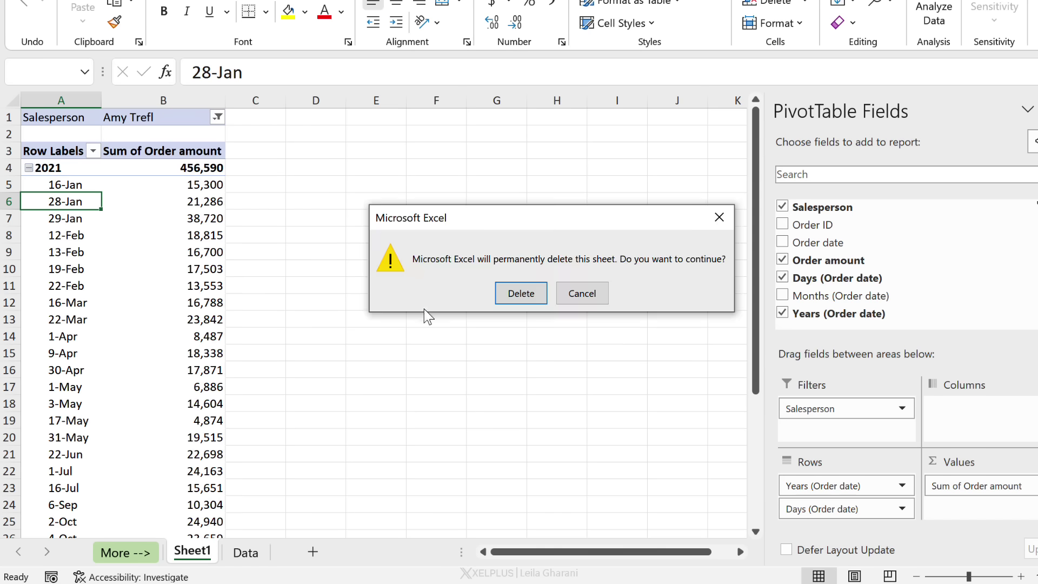
left_click(519, 294)
Insert a PivotTable from TableSales on a new sheet, adding the data to the Data Model.
scroll(204, 252, "up", 1)
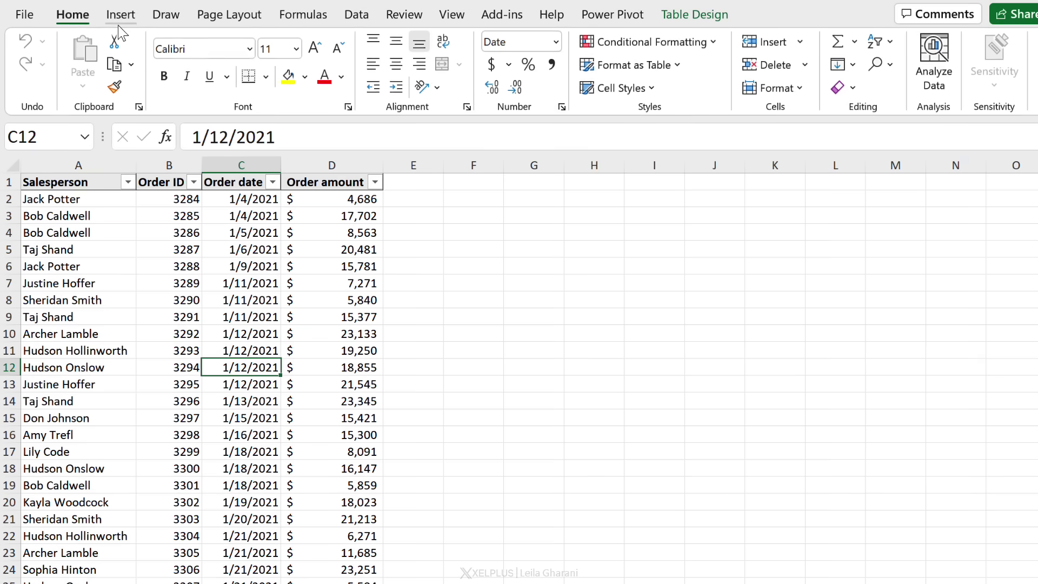
left_click(120, 15)
left_click(37, 77)
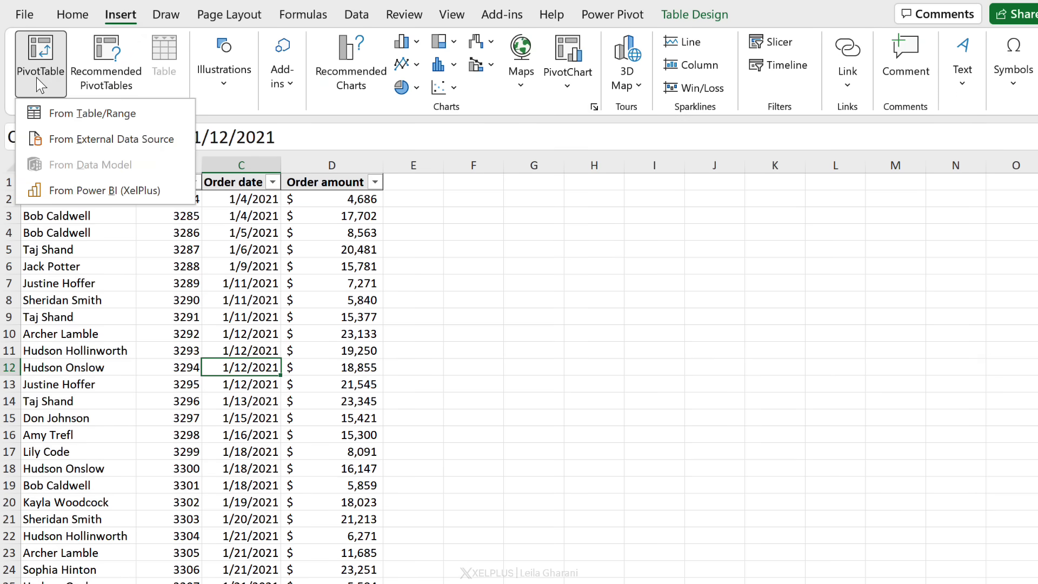
left_click(67, 118)
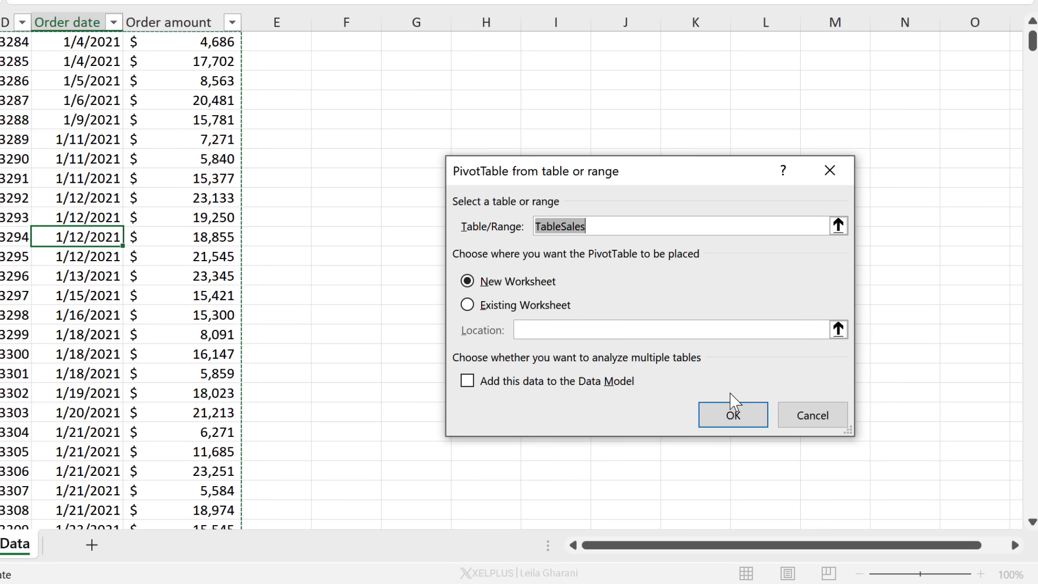
left_click(469, 387)
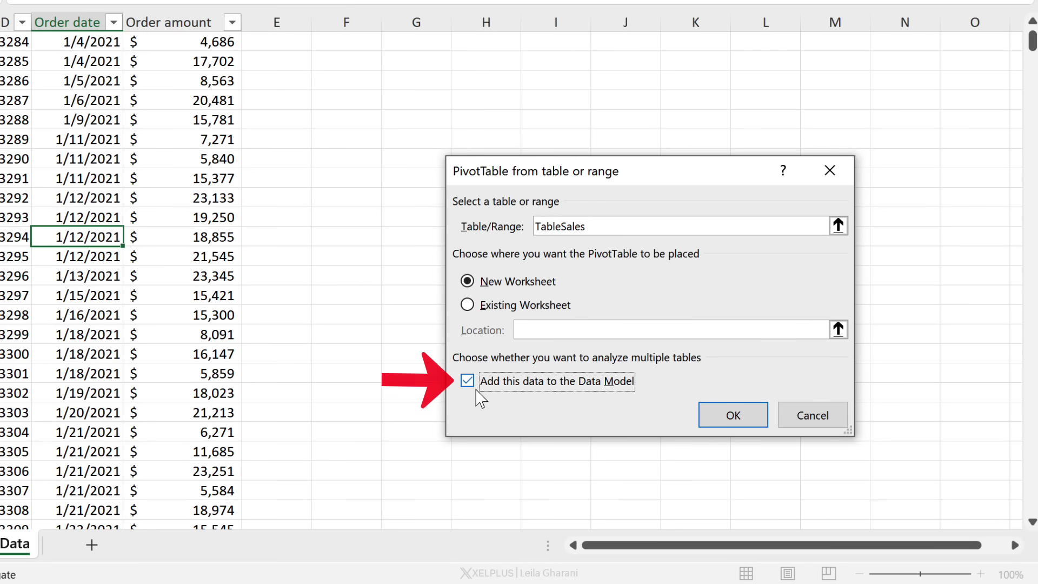
left_click(731, 415)
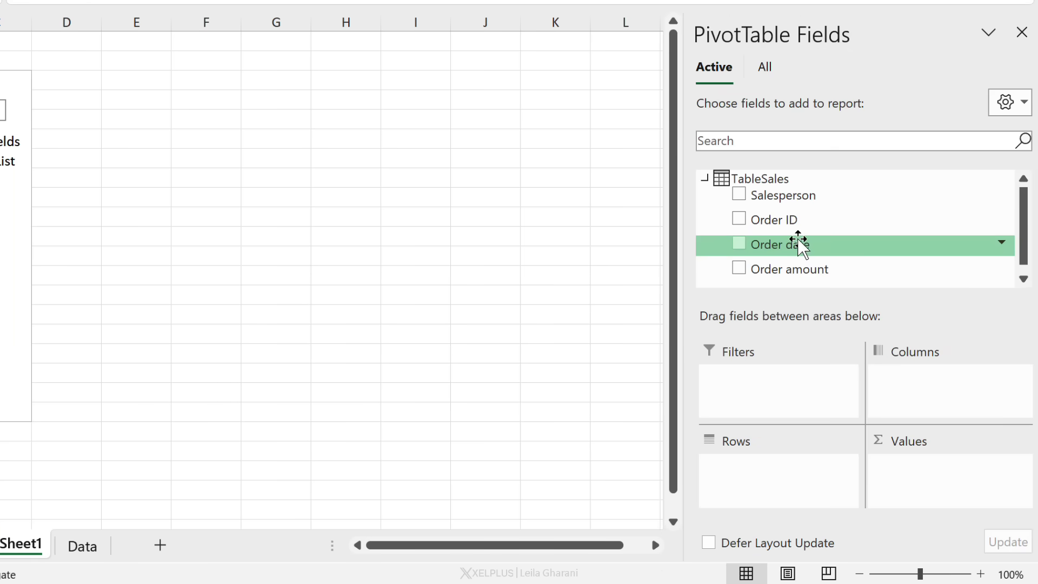
left_click_drag(798, 244, 777, 466)
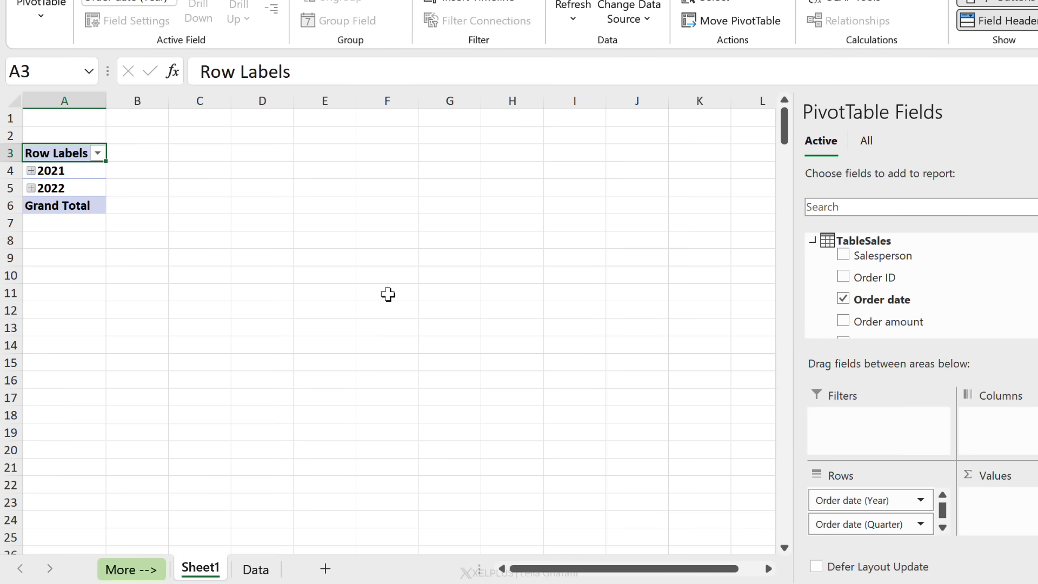
scroll(874, 501, "down", 2)
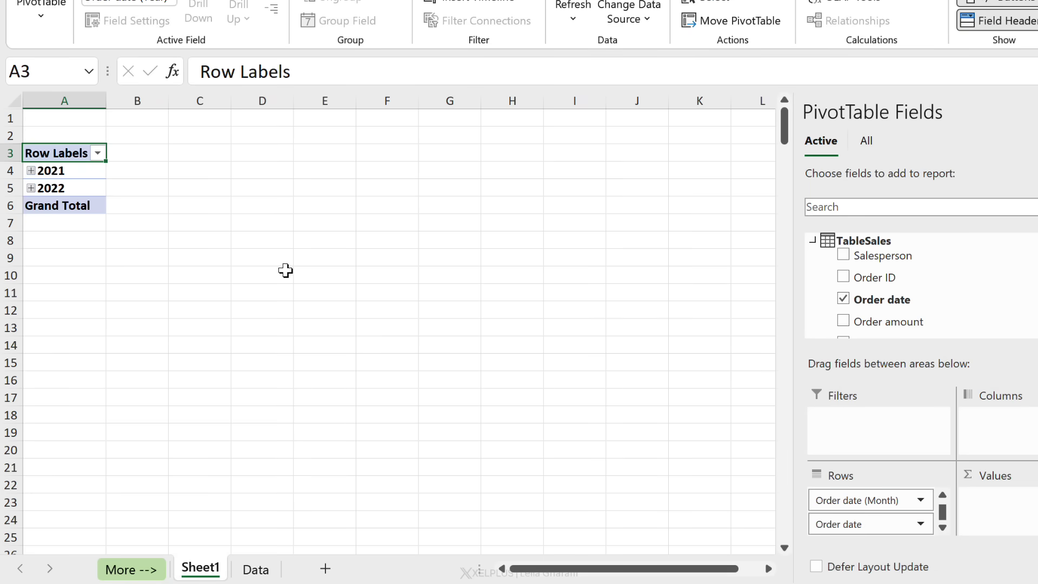
key("ctrl+z")
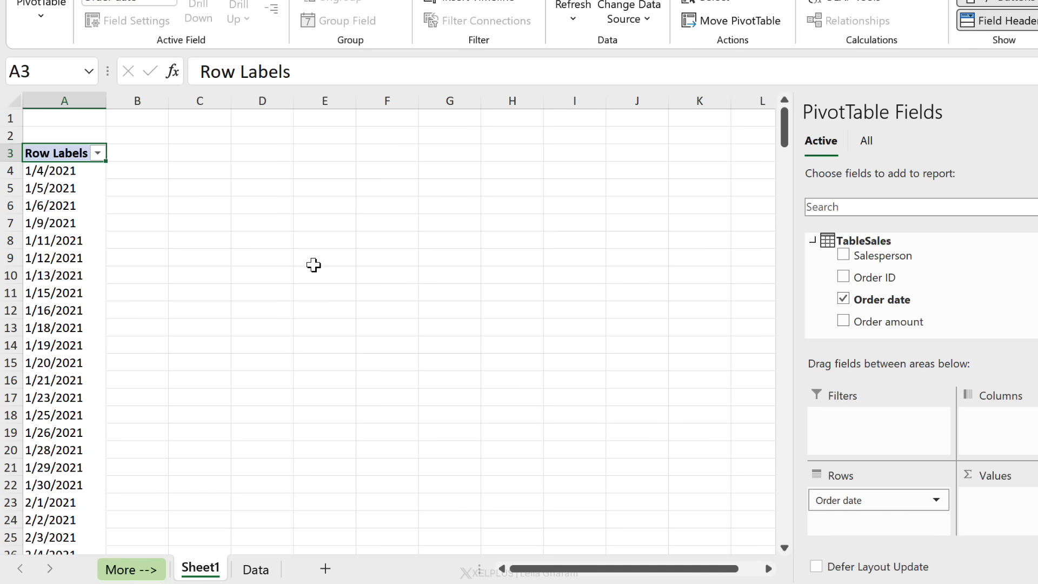
key("ctrl+z")
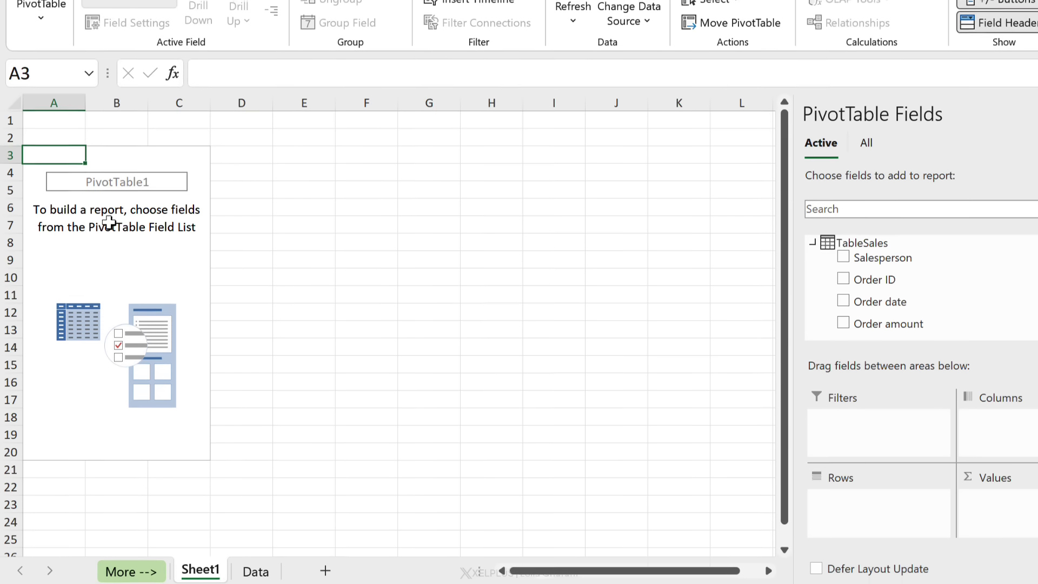
In Power Pivot, format the Order amount column as $ English (United States) currency.
left_click(371, 13)
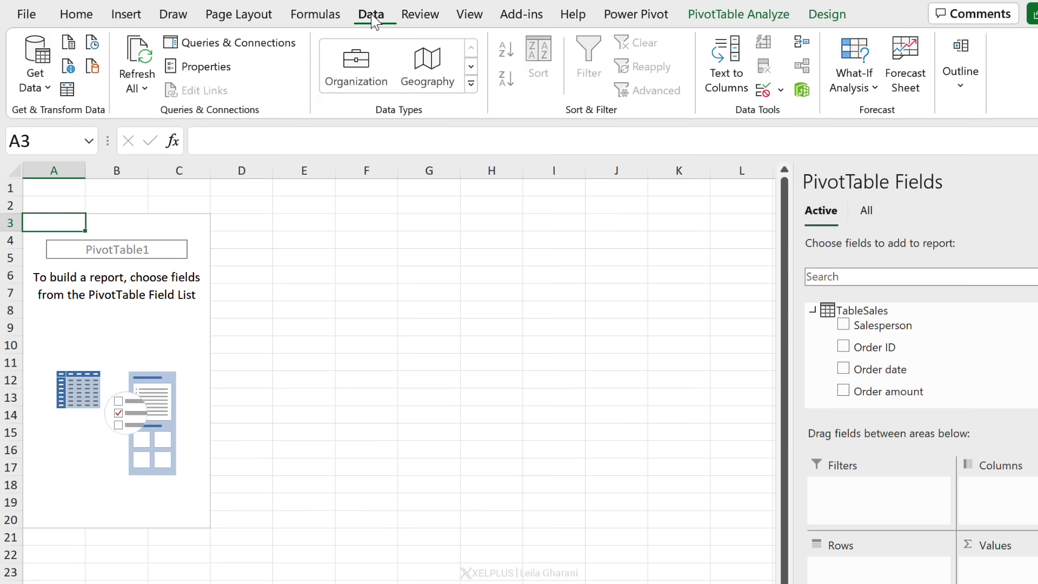
left_click(803, 90)
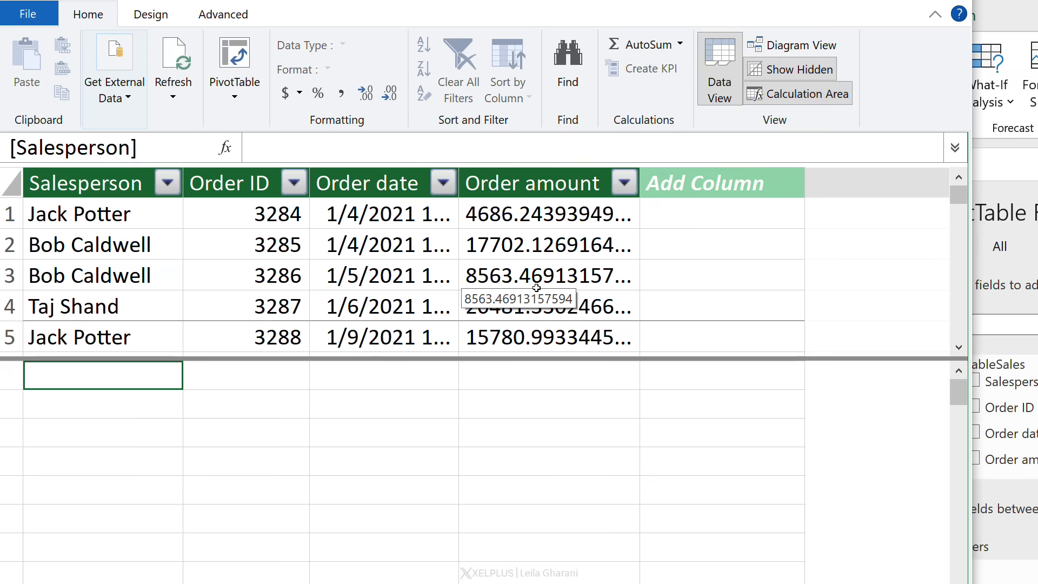
left_click(522, 186)
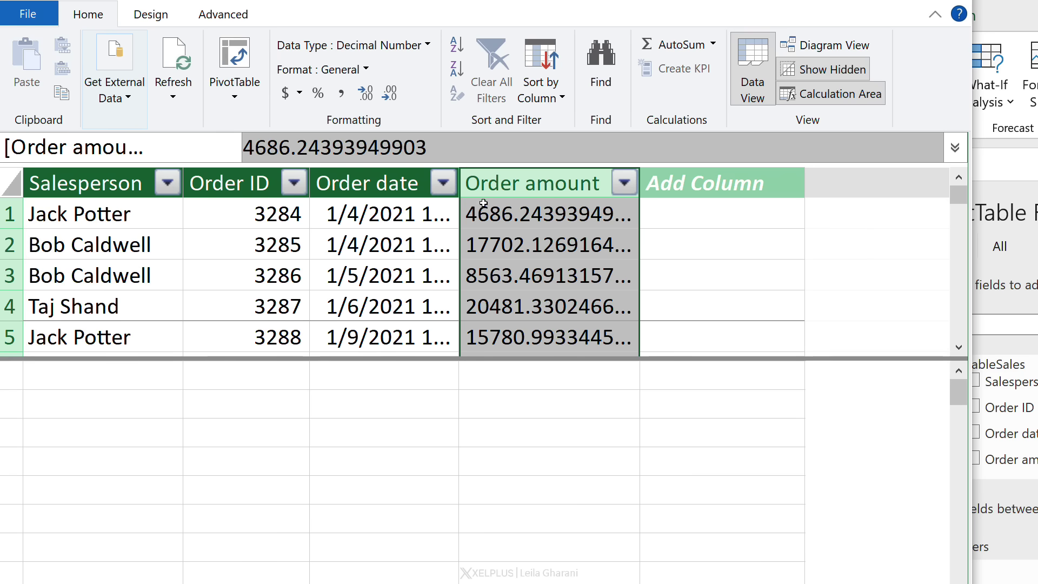
left_click(299, 93)
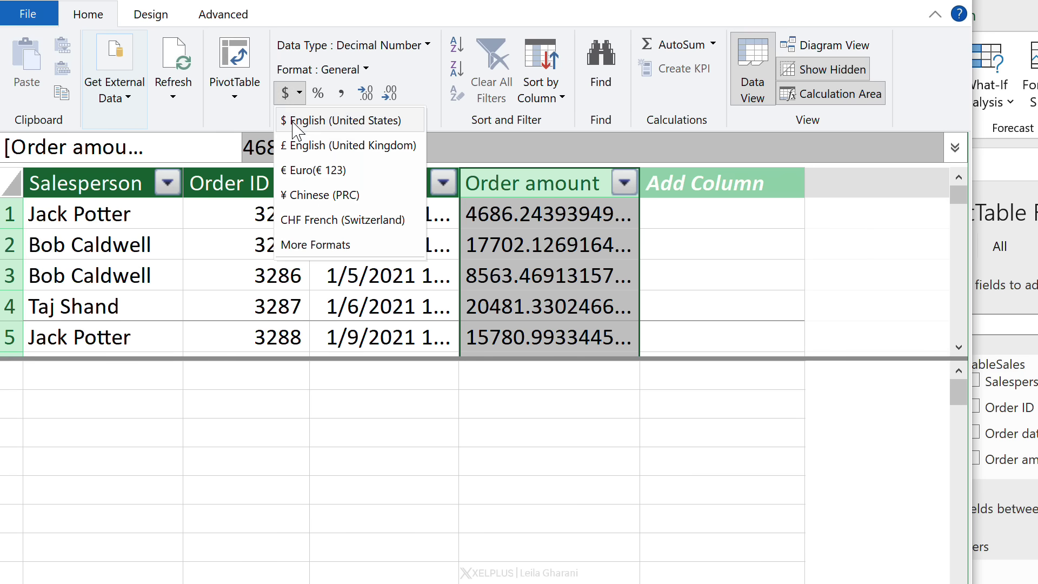
left_click(295, 120)
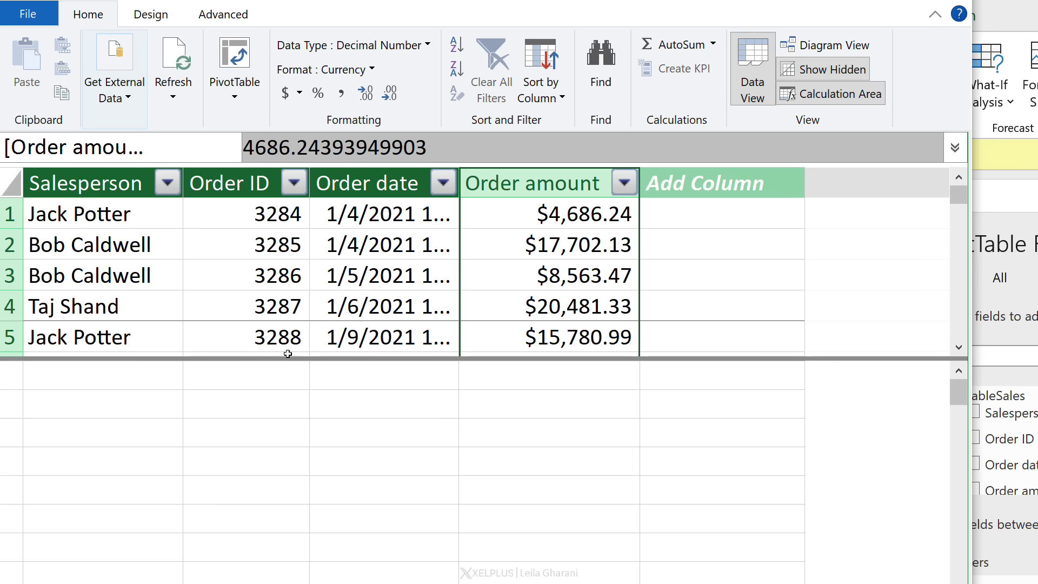
Check a formatted Order amount value and the Order date column's type.
left_click(74, 415)
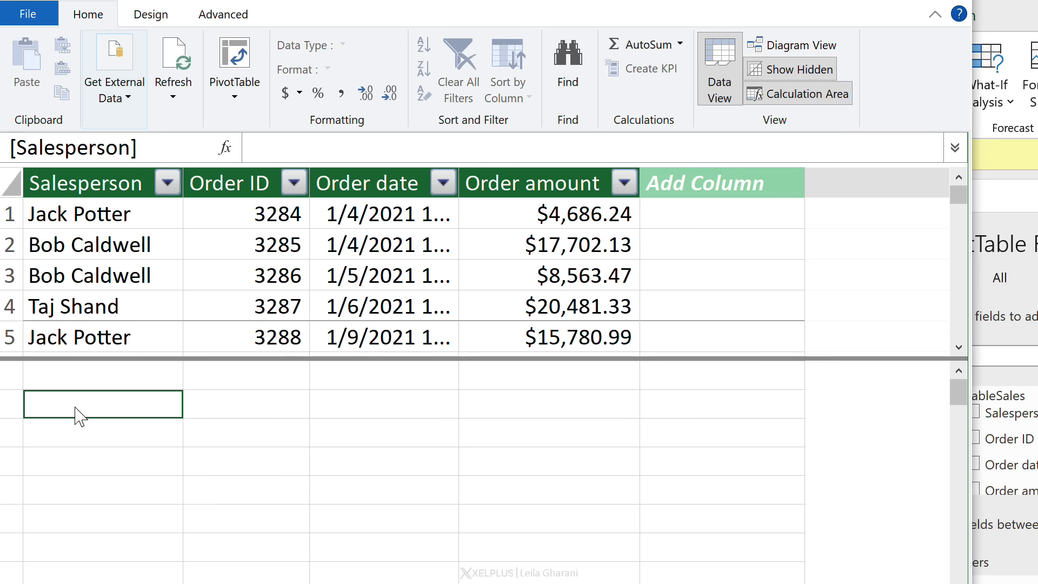
left_click(512, 286)
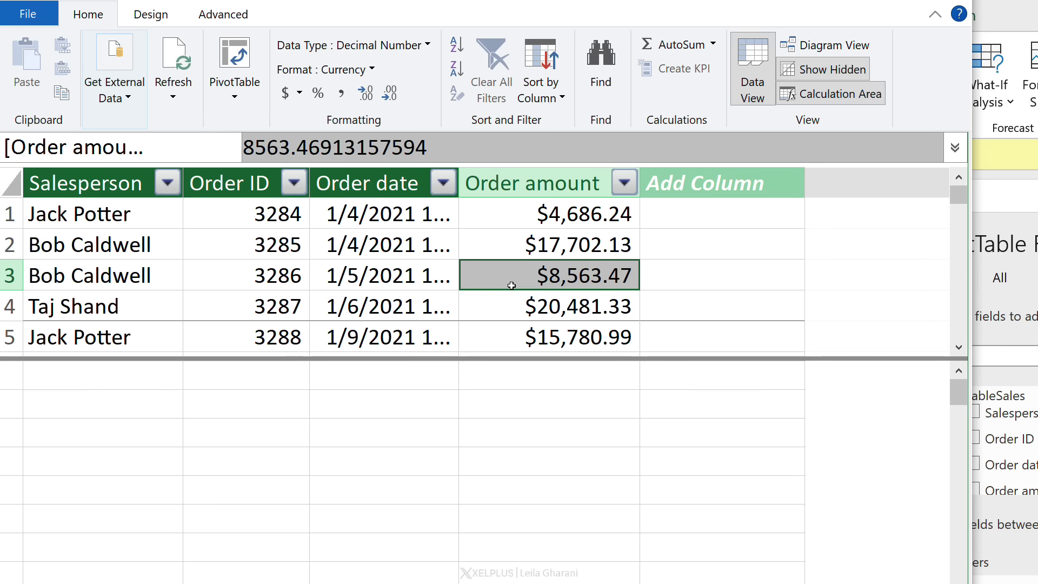
left_click(388, 254)
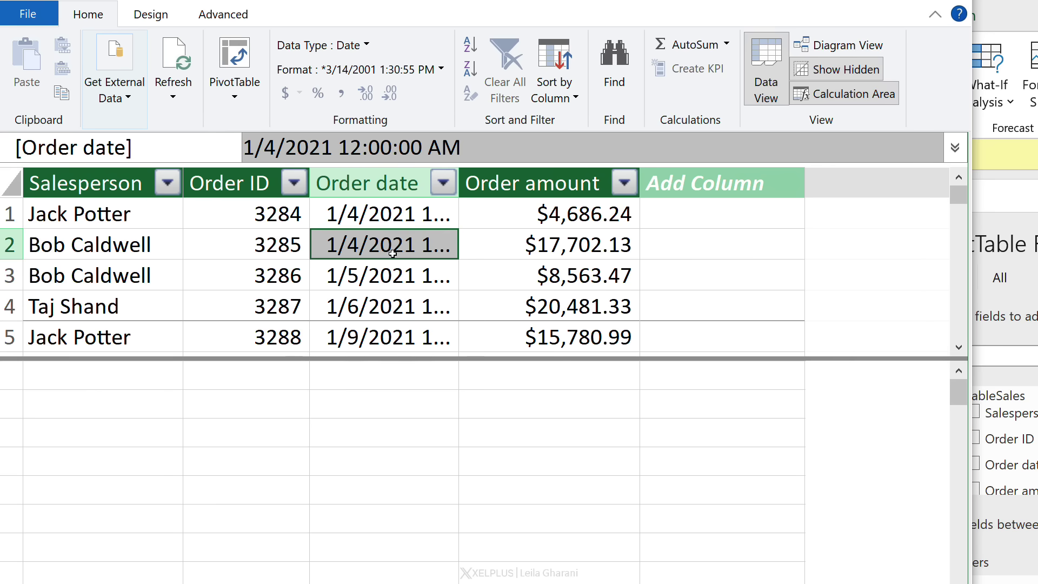
left_click(168, 20)
Create a new Calendar date table and widen its Date column.
left_click(567, 97)
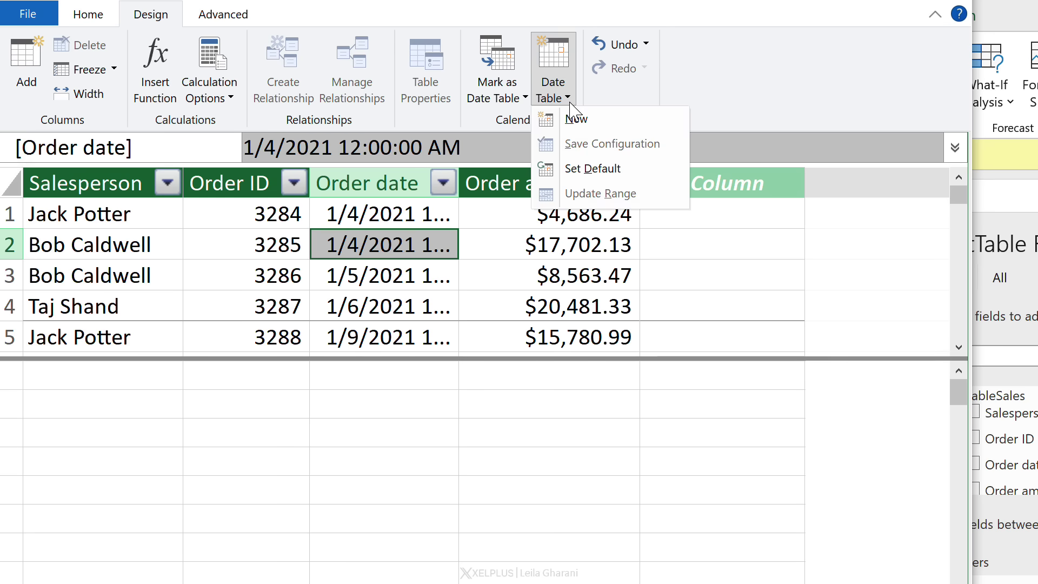
left_click(584, 127)
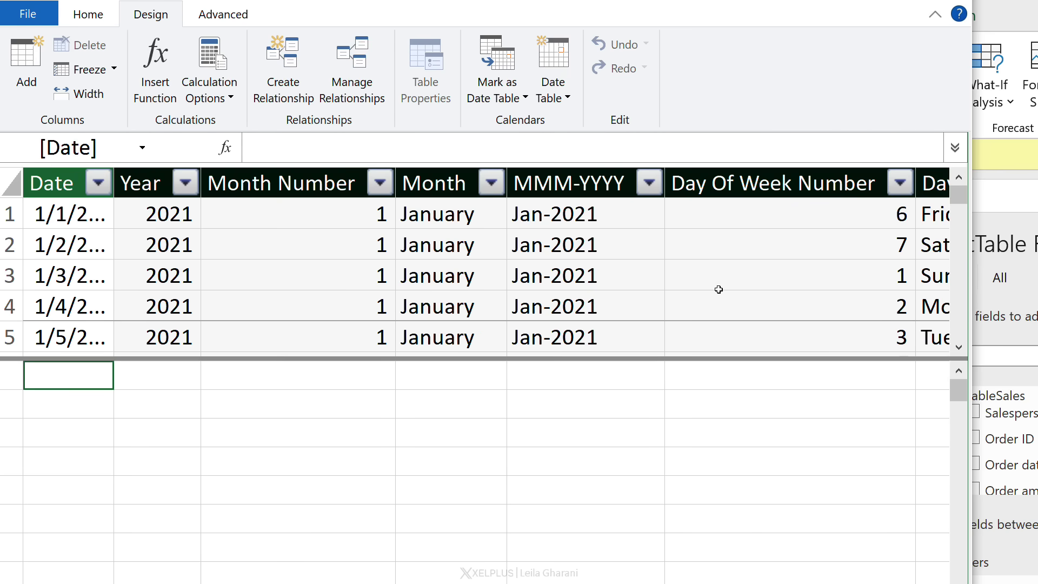
left_click(64, 228)
left_click_drag(114, 183, 194, 183)
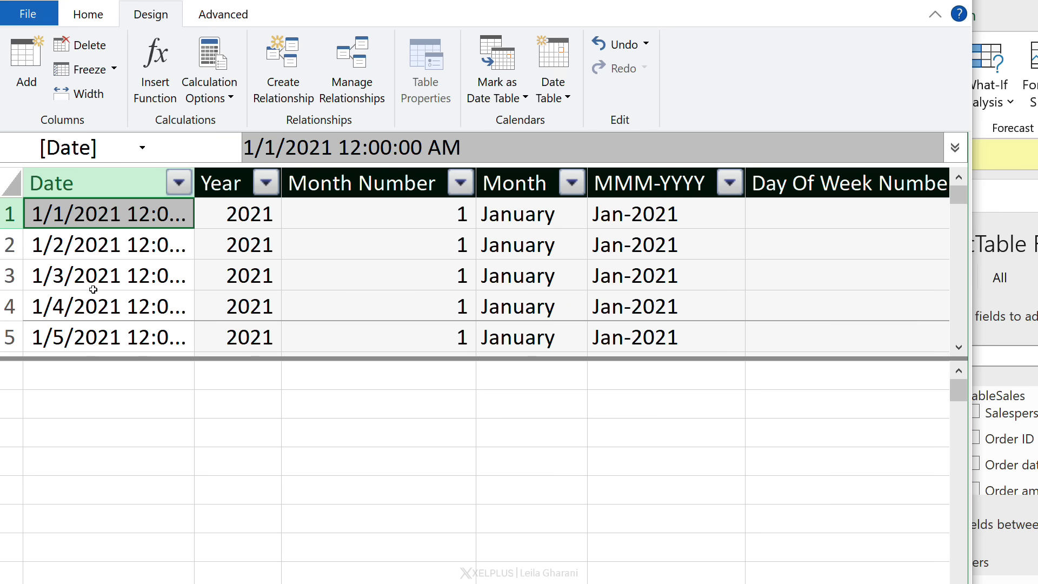
Inspect the Calendar dates 1/1/2021 to 1/5/2021, then return to TableSales.
left_click(14, 307)
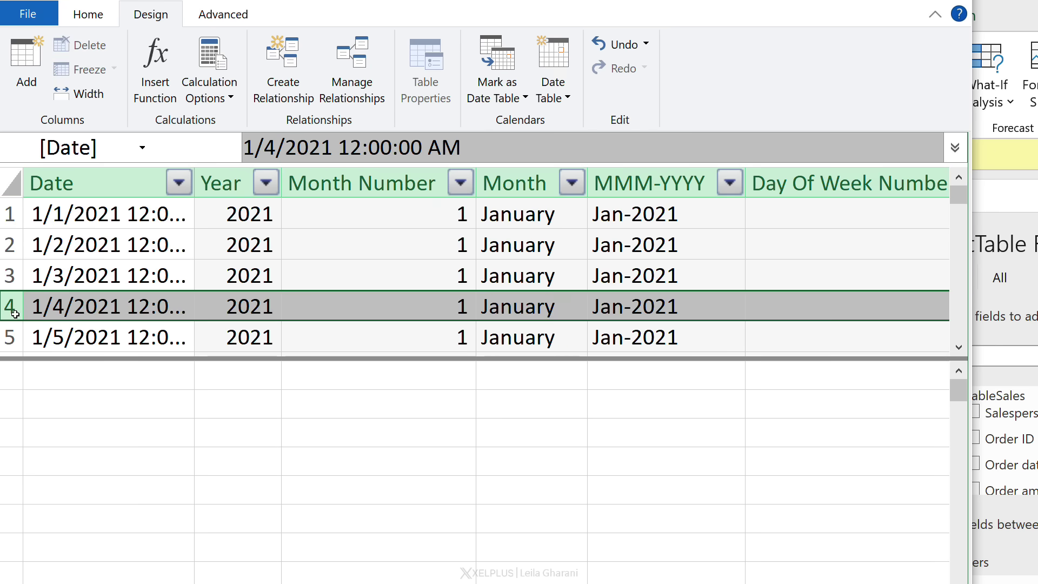
left_click(79, 313)
left_click(87, 331)
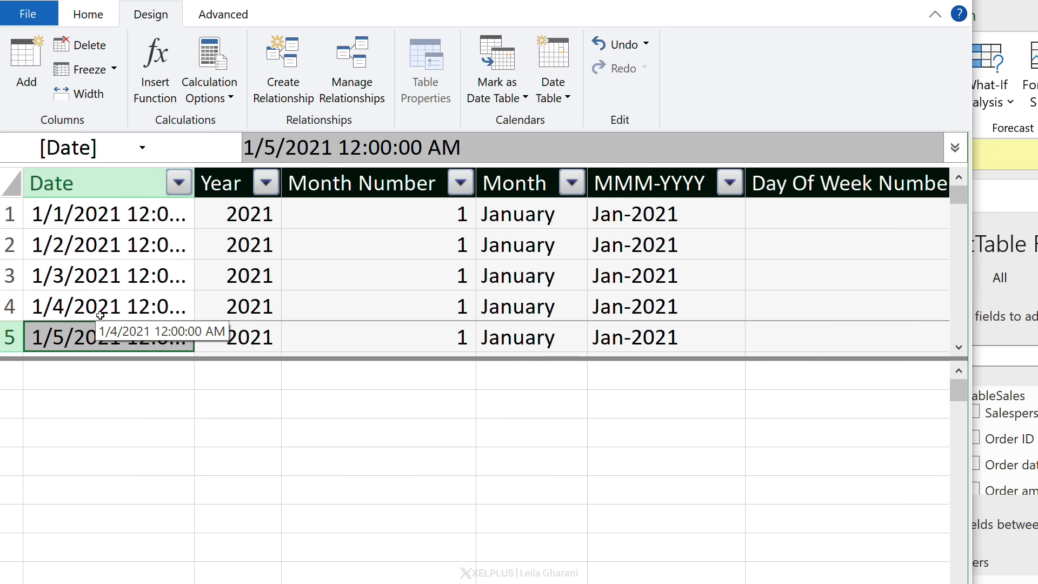
left_click(102, 227)
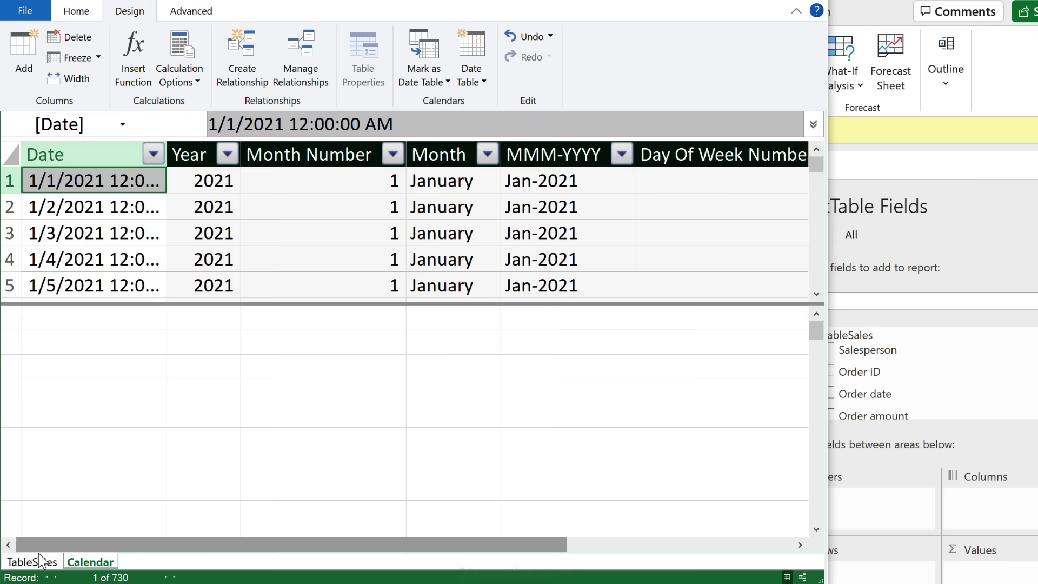
left_click(41, 562)
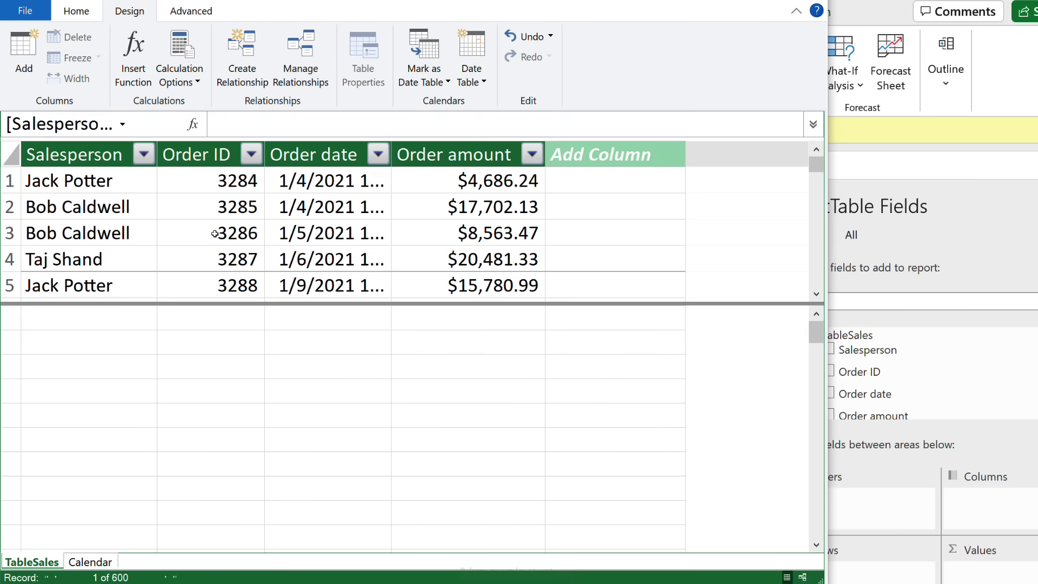
Open the Calendar table and inspect the MMM-YYYY column's =FORMAT([Date],"MMM-YYYY") formula.
left_click(314, 217)
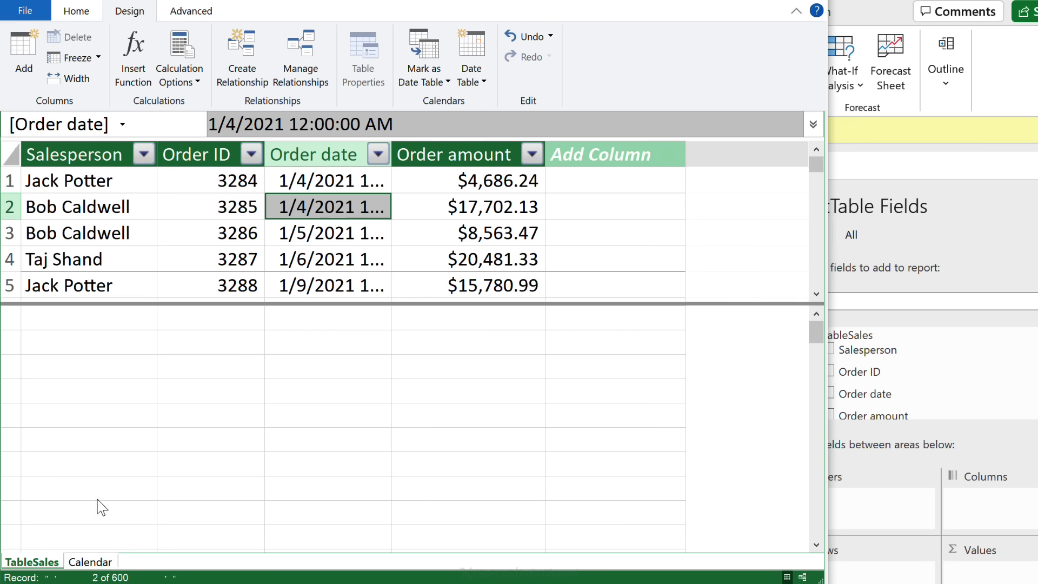
left_click(92, 562)
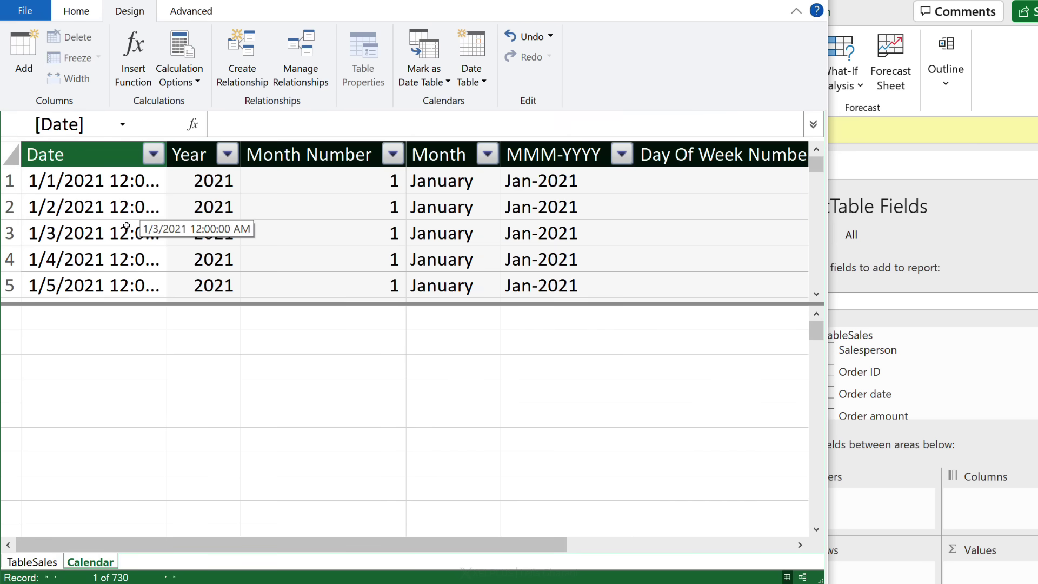
left_click_drag(500, 545, 591, 545)
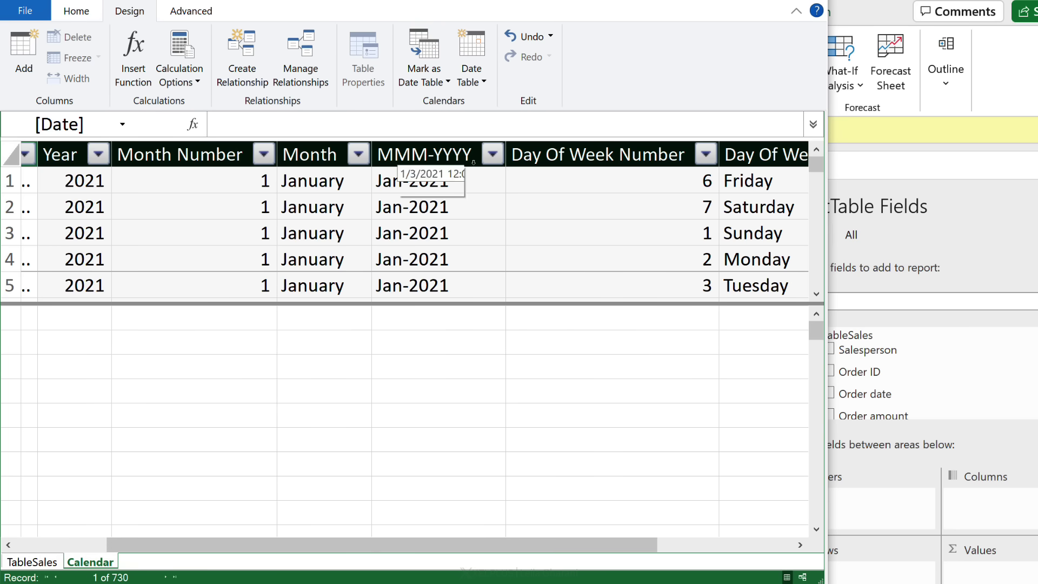
left_click(433, 201)
left_click_drag(496, 545, 631, 545)
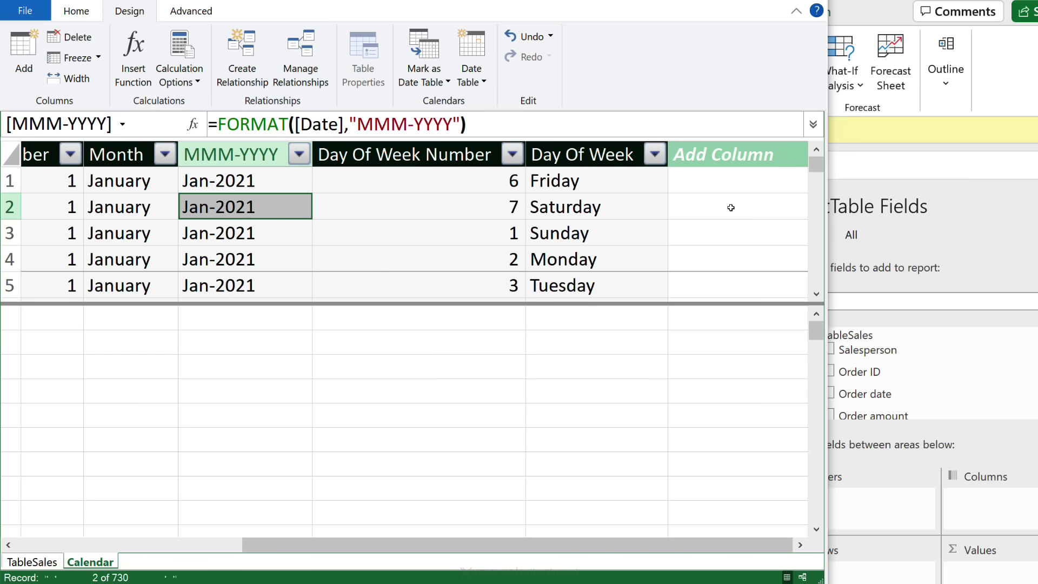
scroll(273, 548, "left", 3)
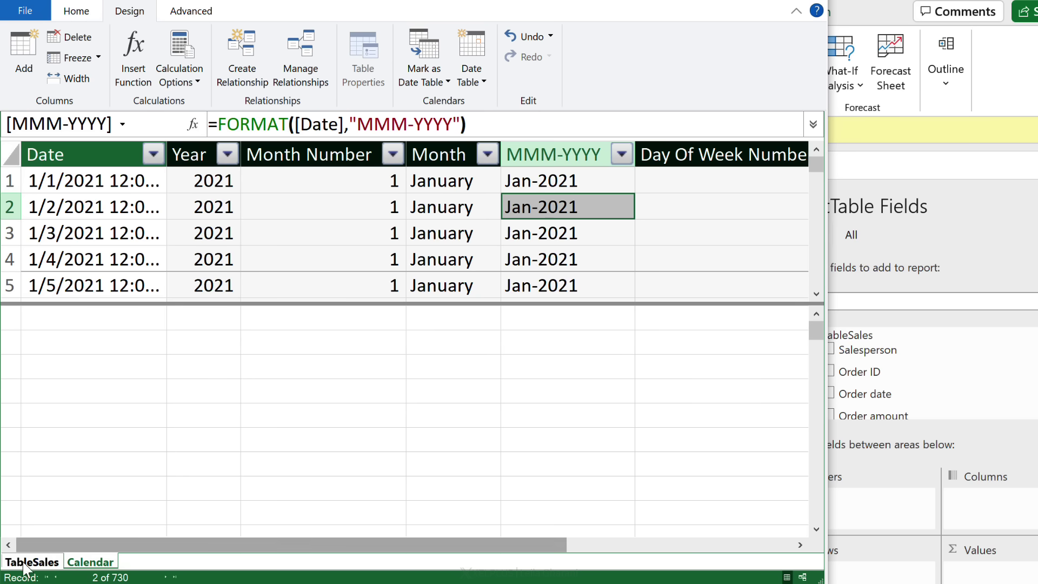
In Diagram View, relate Calendar's Date to TableSales' Order date.
left_click(76, 13)
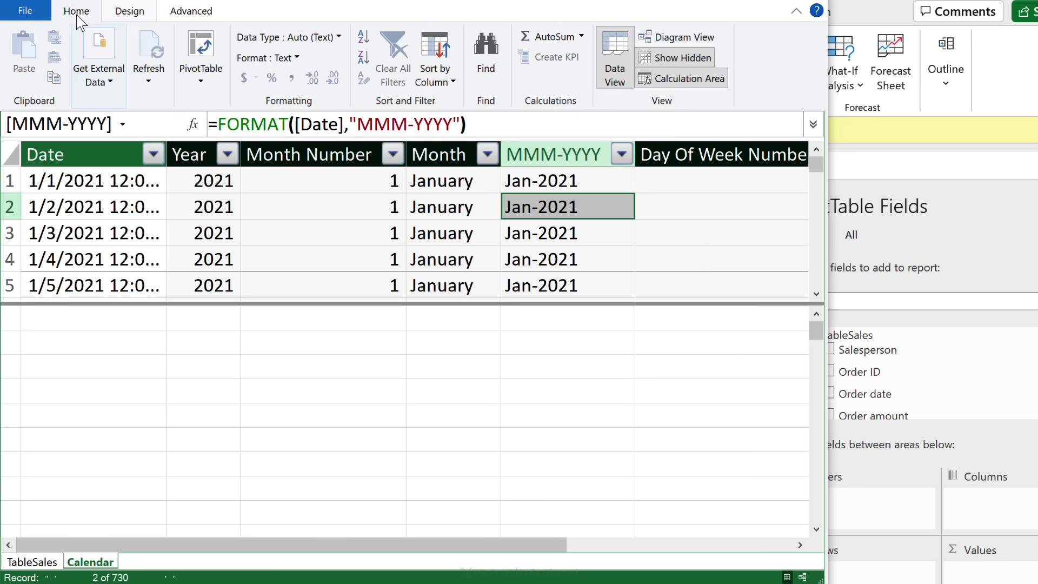
left_click(673, 38)
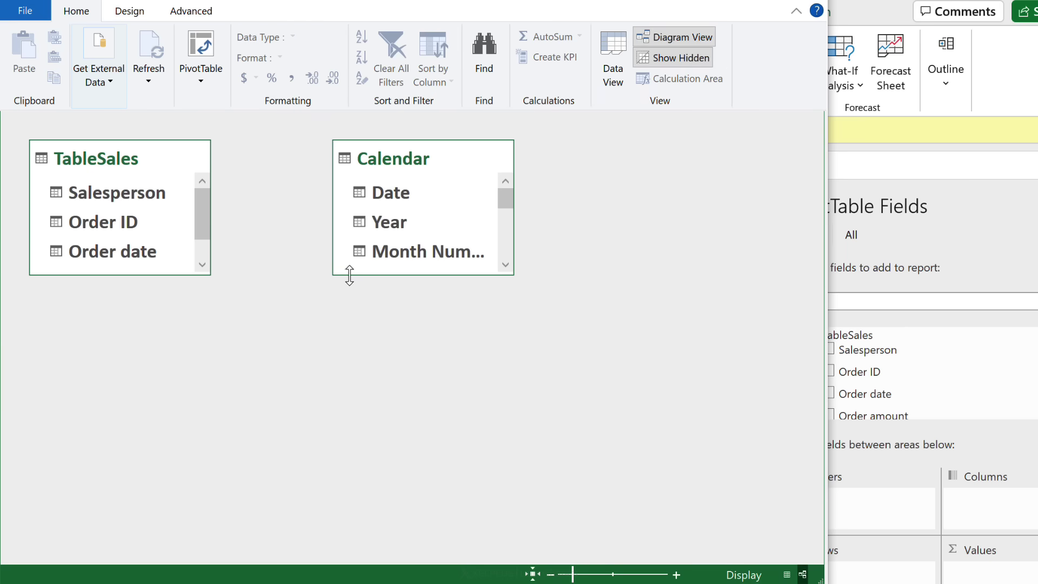
left_click_drag(376, 274, 339, 346)
left_click_drag(130, 278, 138, 357)
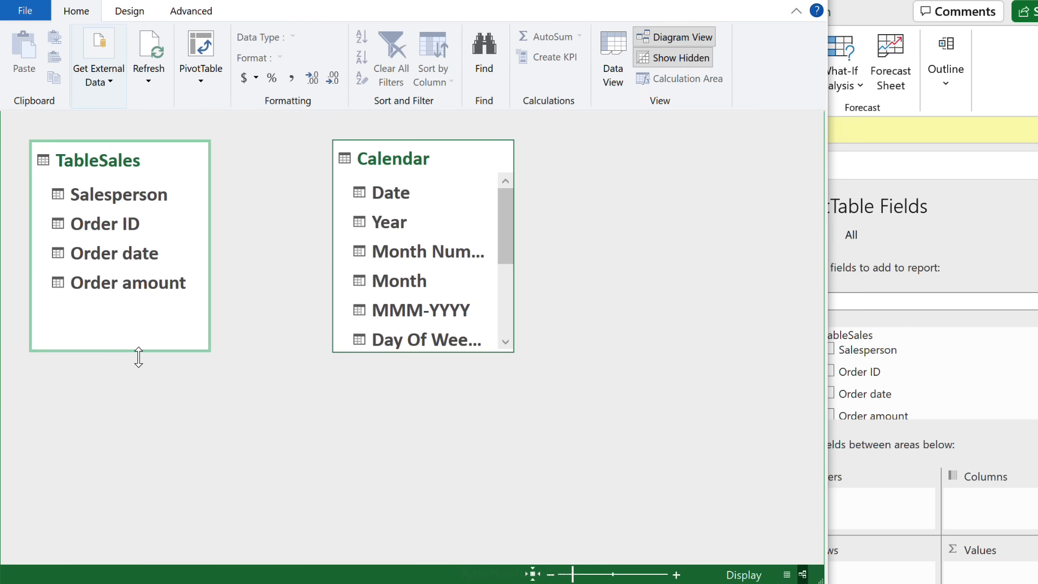
left_click_drag(98, 171, 144, 262)
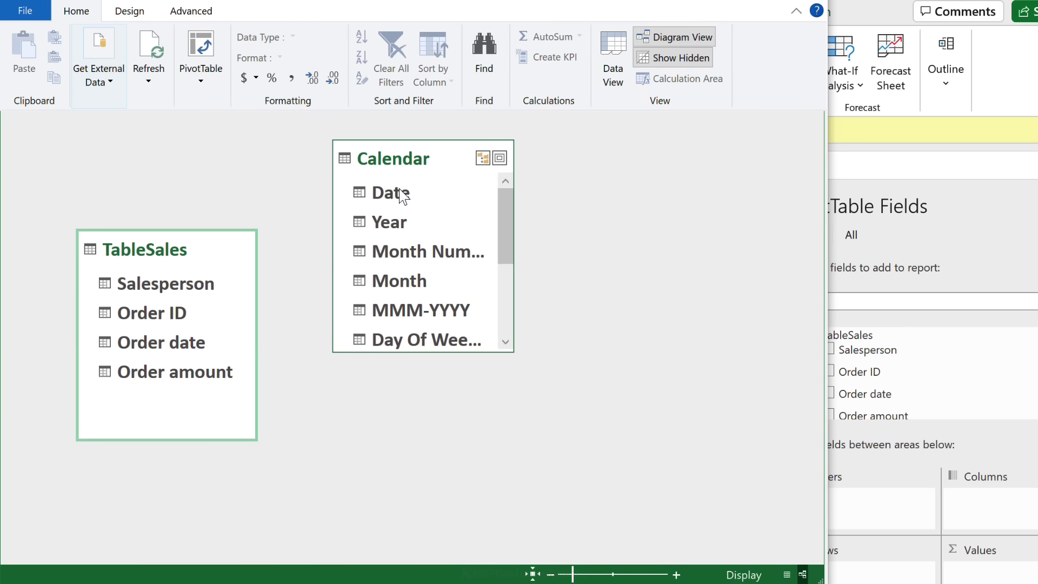
left_click_drag(396, 194, 171, 345)
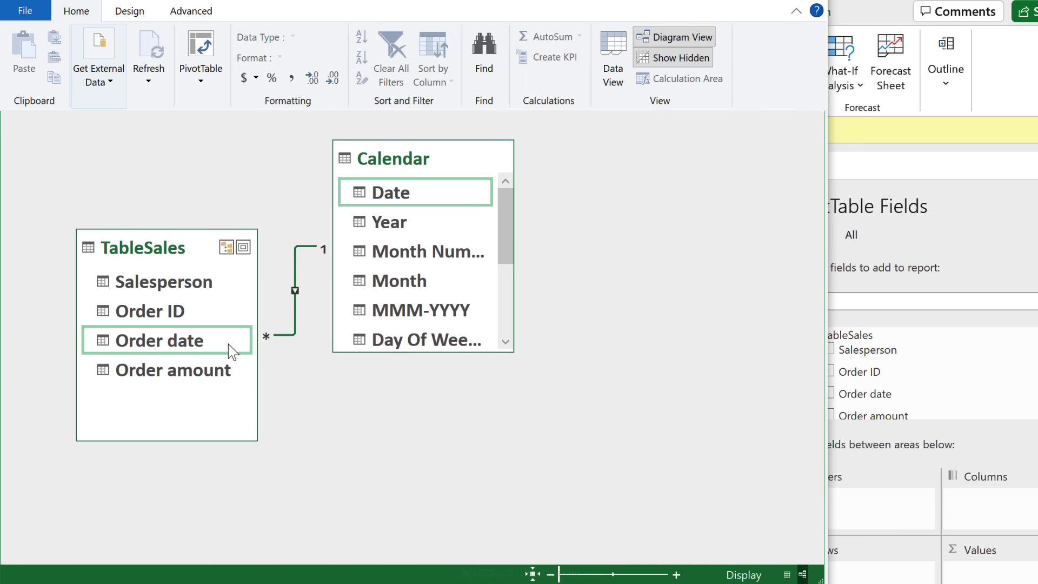
Hide Order date from Client Tools and return to the workbook.
left_click(201, 346)
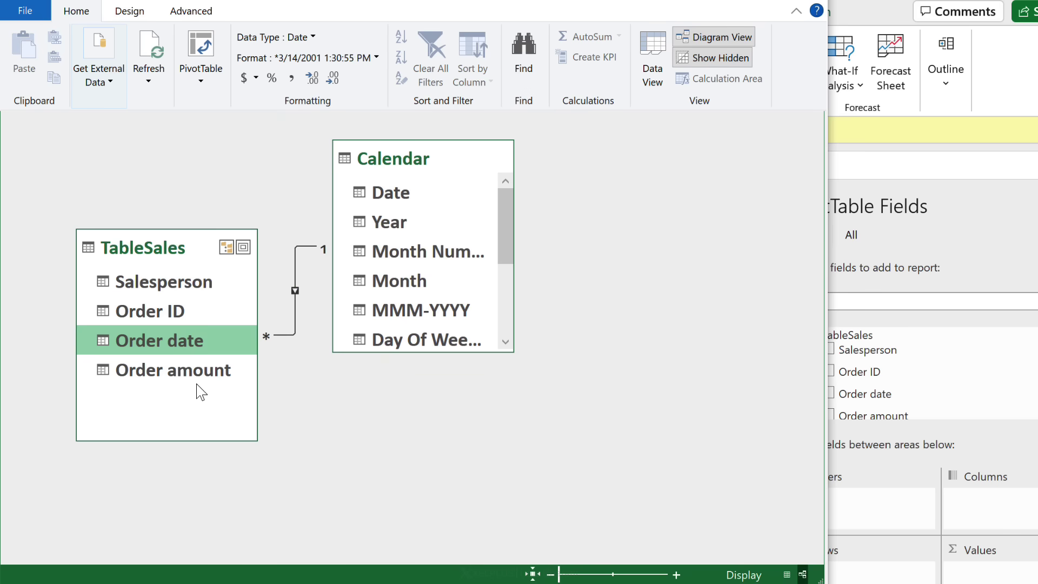
right_click(173, 346)
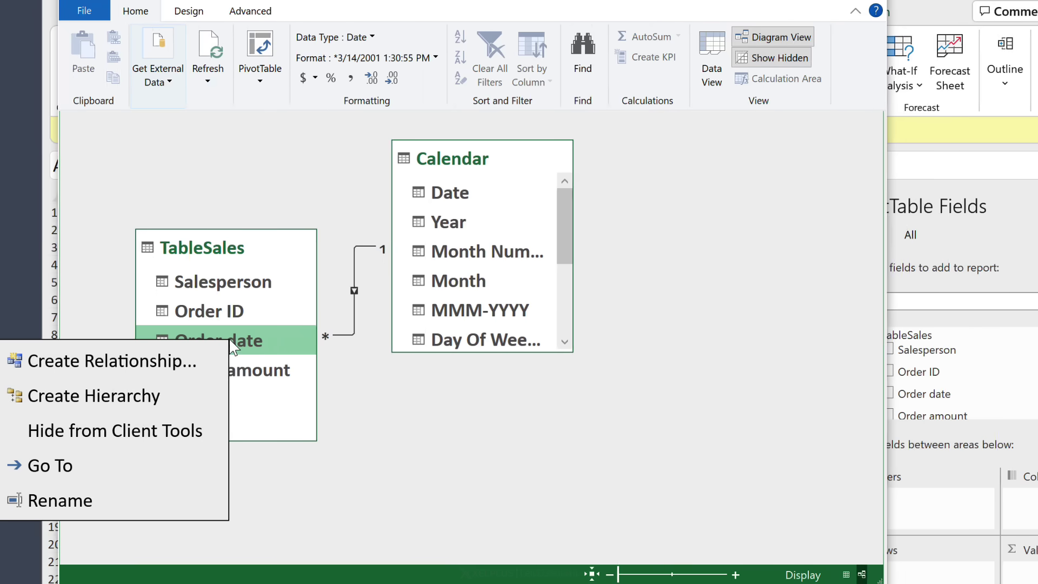
left_click(162, 431)
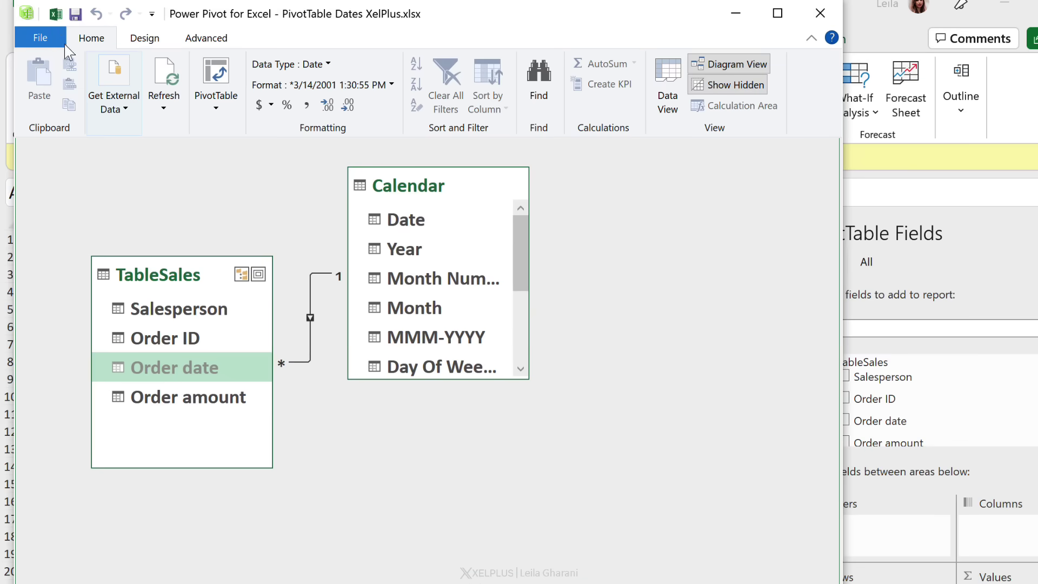
left_click(55, 13)
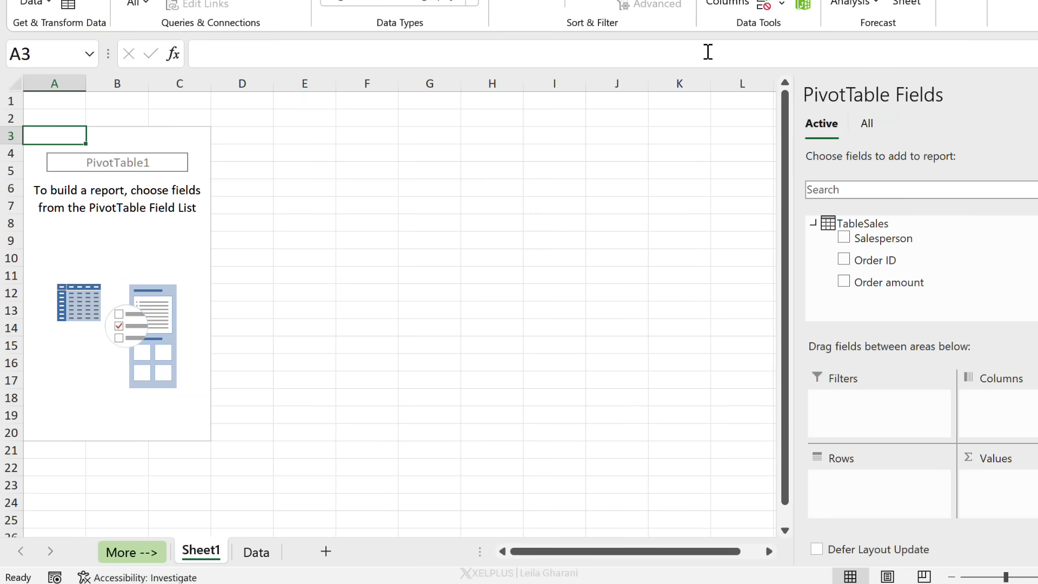
Put TableSales' Order amount in Values and Salesperson in Filters.
left_click(866, 125)
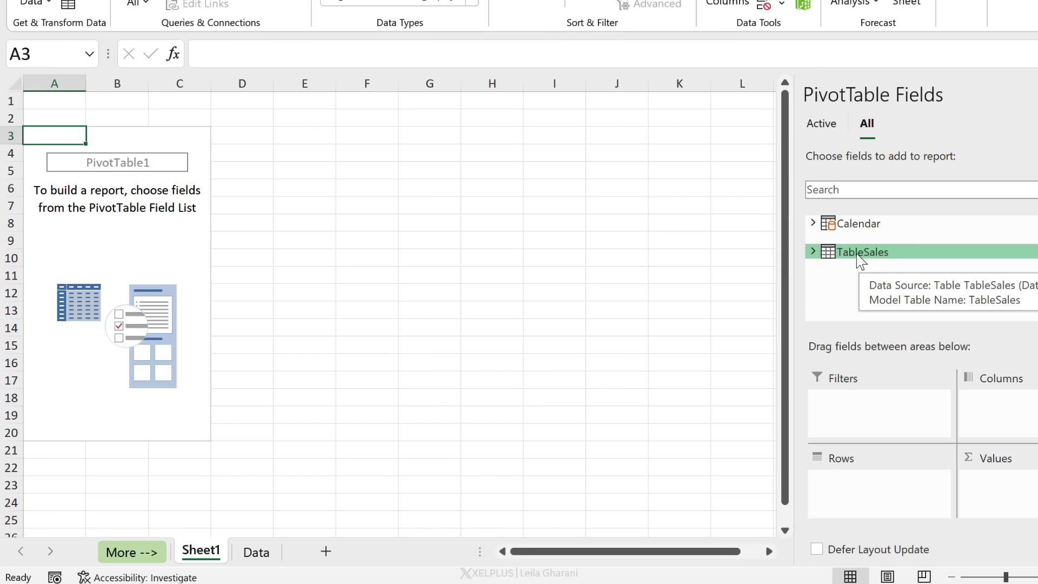
left_click(814, 252)
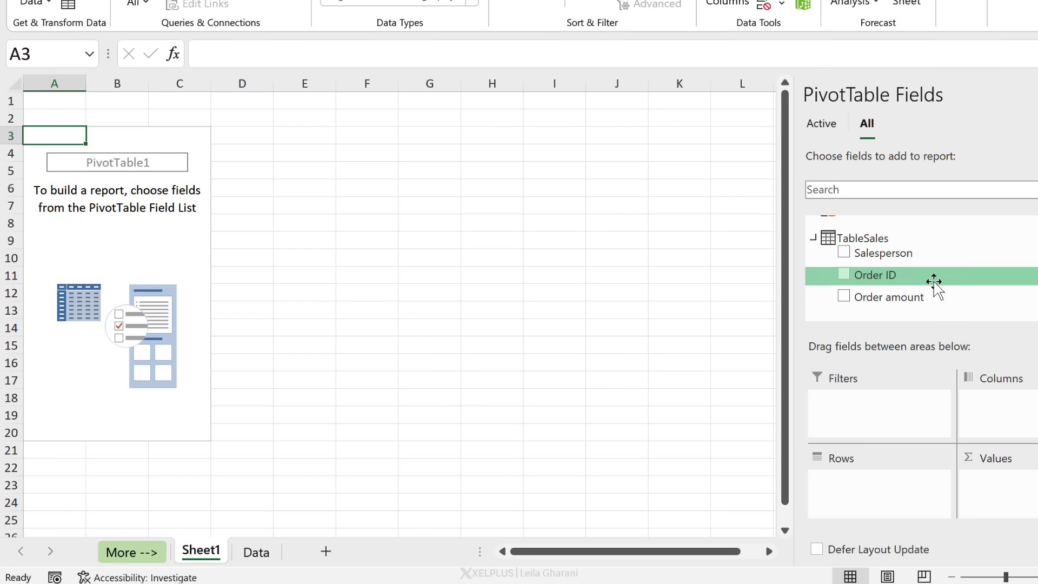
left_click_drag(899, 301, 996, 483)
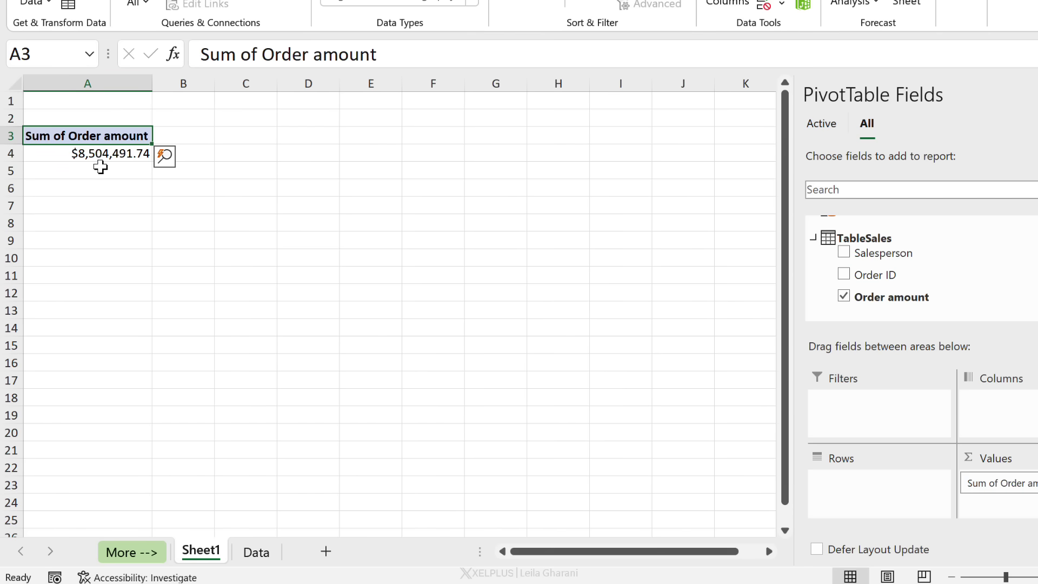
left_click_drag(860, 254, 881, 407)
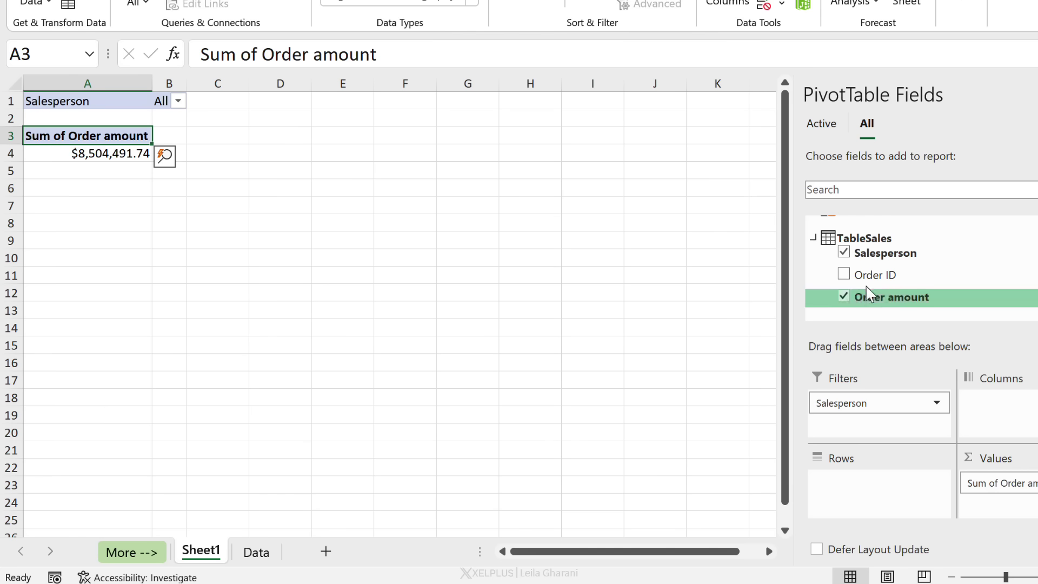
Add Calendar's Year, Month and Day Of Week to Rows, then remove Month.
scroll(832, 260, "up", 1)
left_click(814, 223)
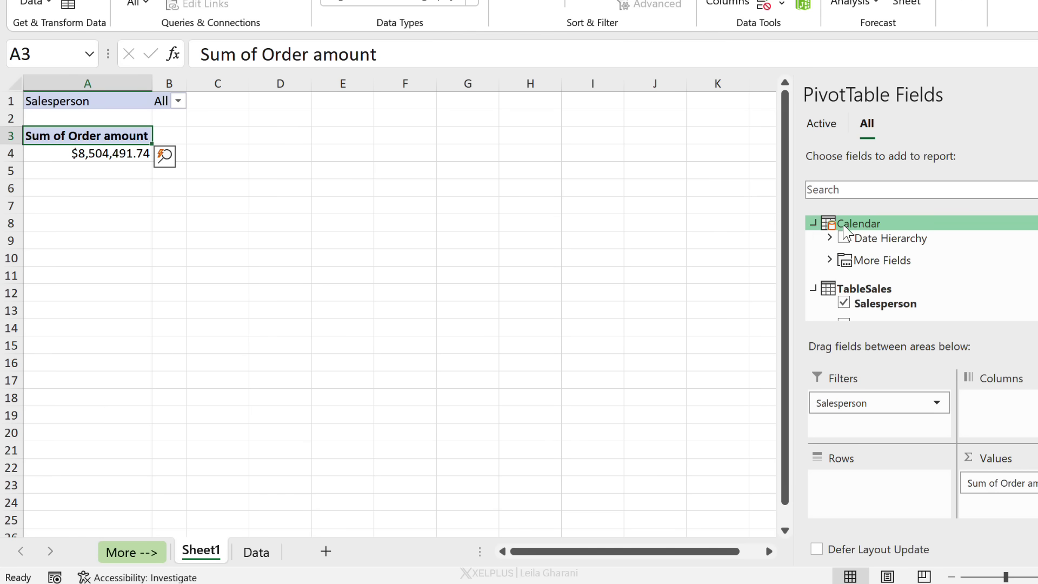
left_click(830, 261)
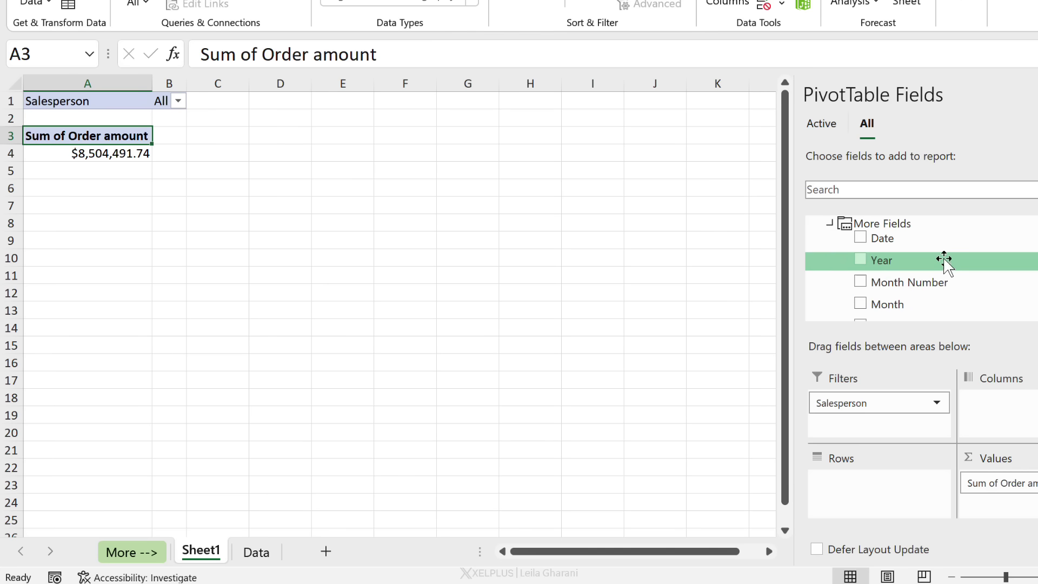
scroll(935, 263, "down", 3)
scroll(938, 269, "up", 3)
left_click_drag(959, 263, 908, 519)
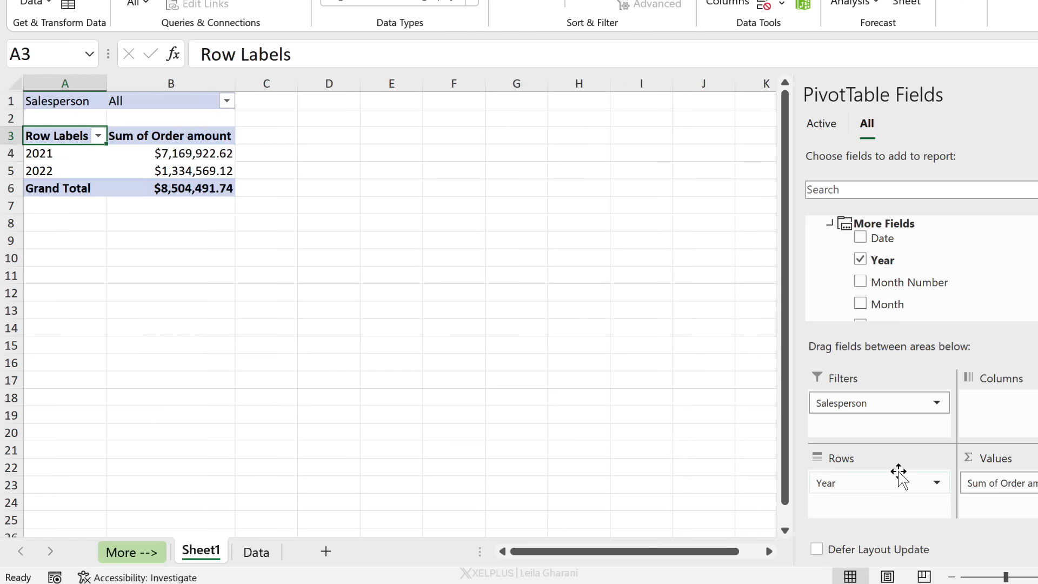
left_click_drag(918, 303, 902, 516)
scroll(936, 281, "down", 3)
left_click_drag(933, 291, 862, 518)
scroll(874, 503, "down", 1)
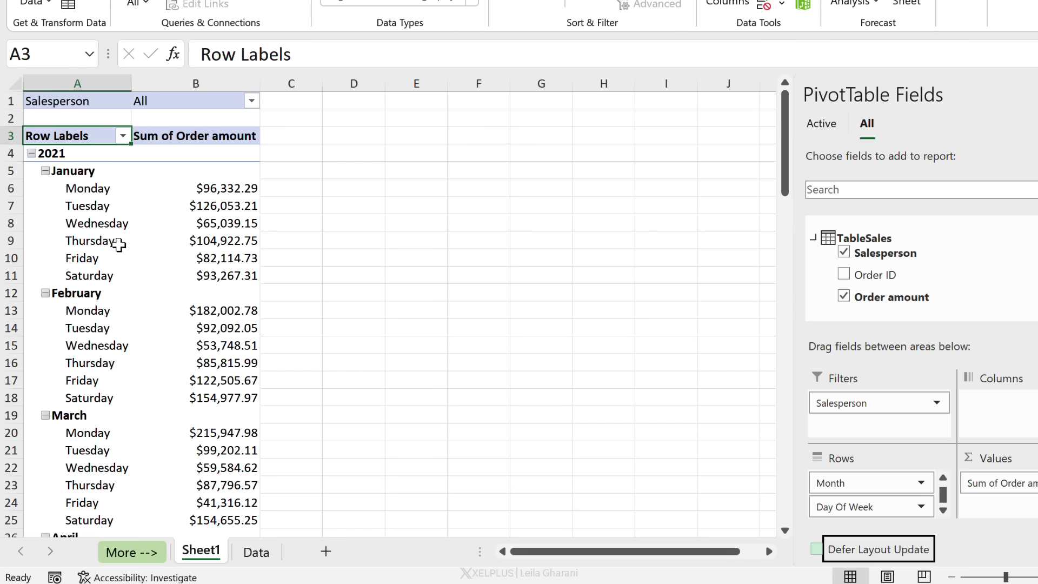
left_click_drag(862, 486, 805, 375)
Replace Year in the pivot rows with the MMM-YYYY field.
left_click_drag(872, 485, 950, 297)
scroll(950, 297, "up", 5)
scroll(950, 297, "down", 3)
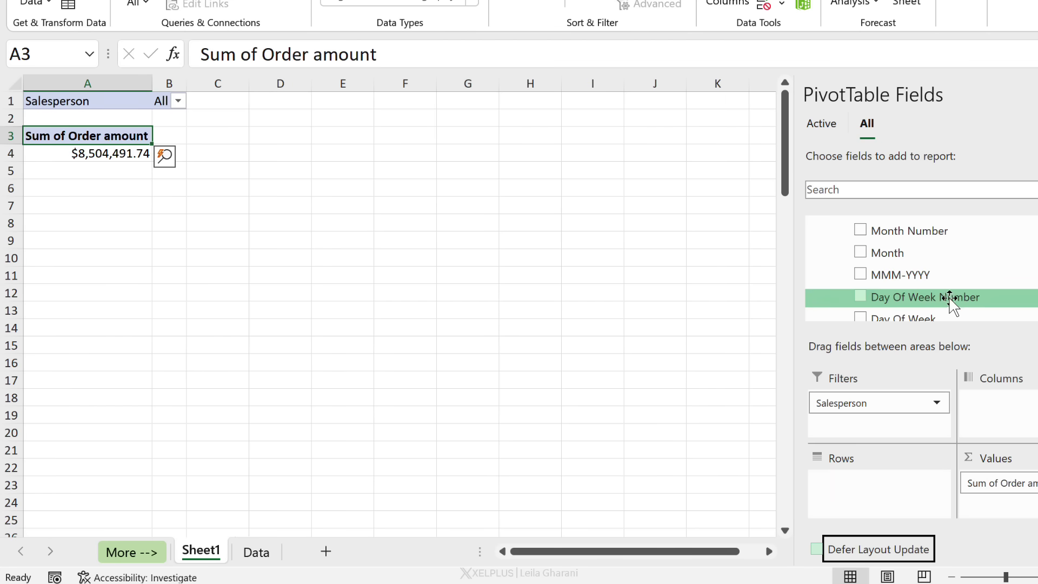
left_click_drag(892, 275, 911, 516)
Review the month labels: Apr-2021 first, with Feb-2021 out of chronological order.
left_click(47, 154)
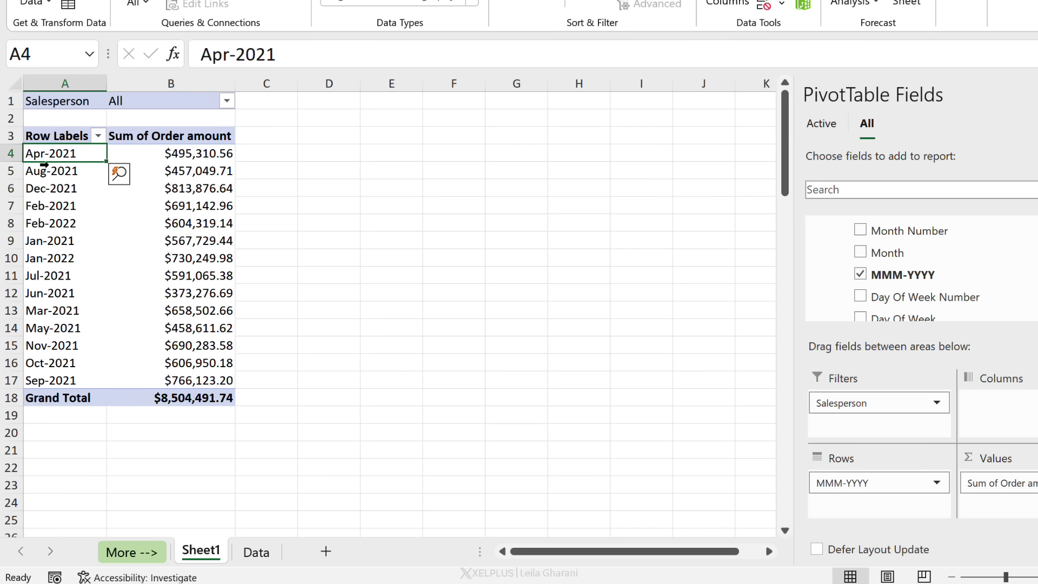
left_click(70, 196)
left_click(67, 211)
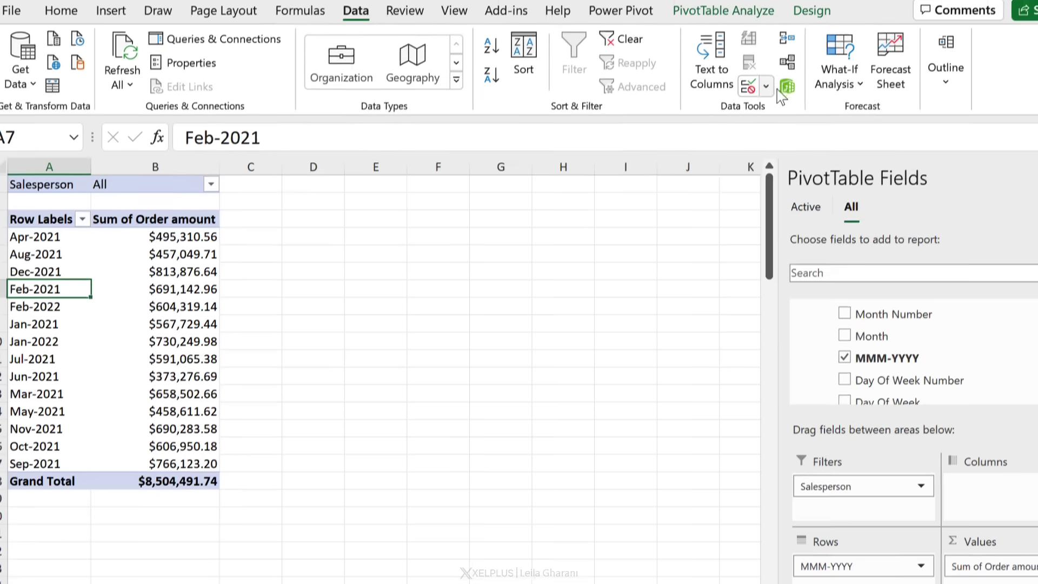
Open the data model's Calendar data and review the MMM-YYYY formula and Sort by Column options.
left_click(785, 86)
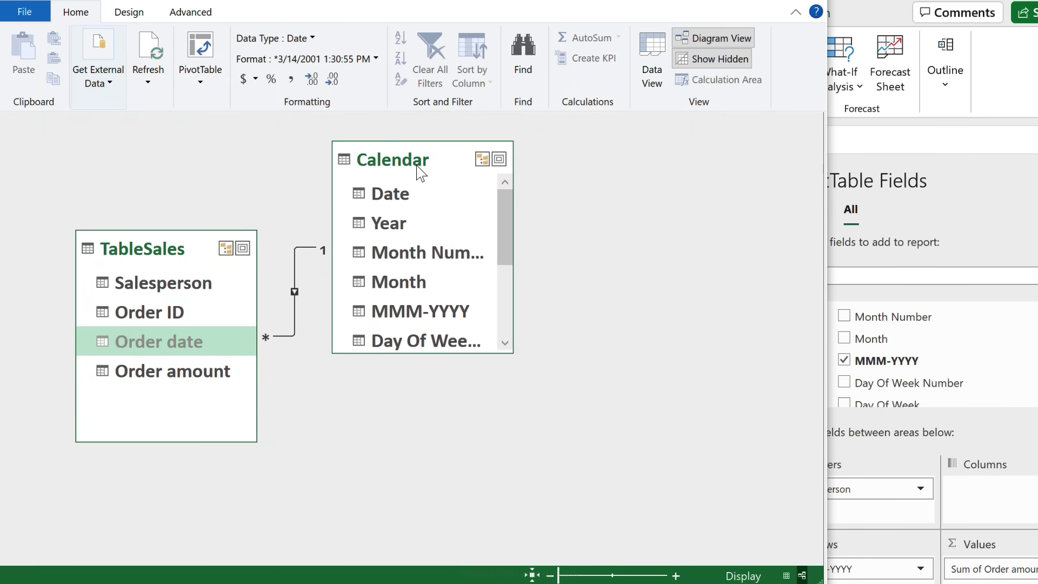
left_click(652, 62)
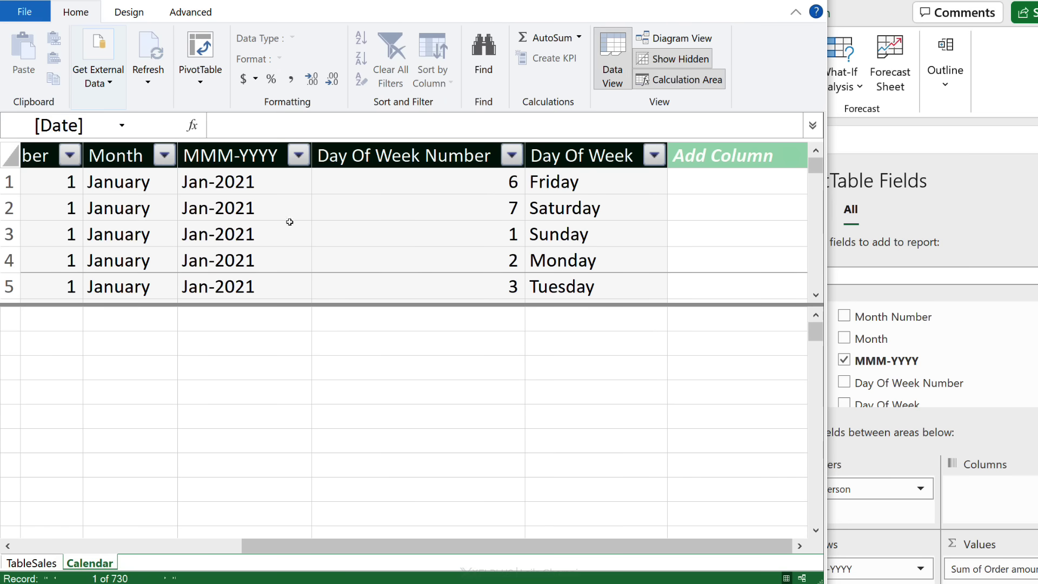
left_click(256, 157)
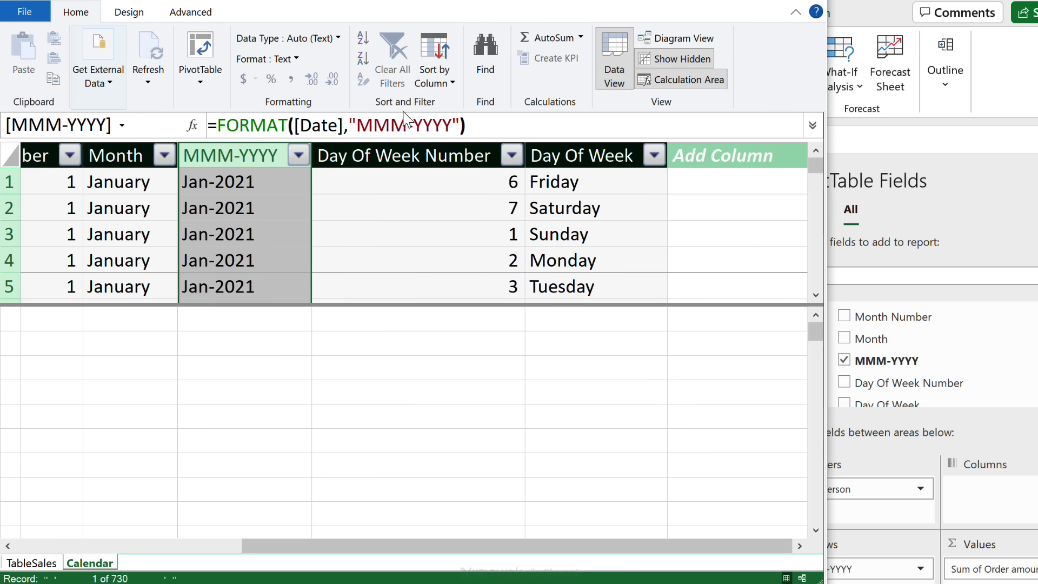
left_click(449, 83)
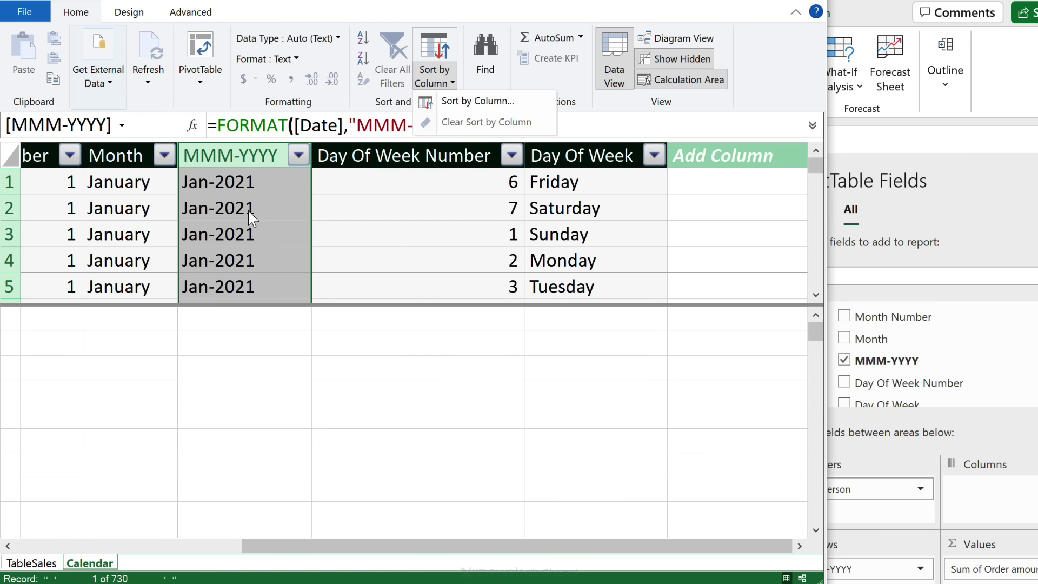
left_click(147, 211)
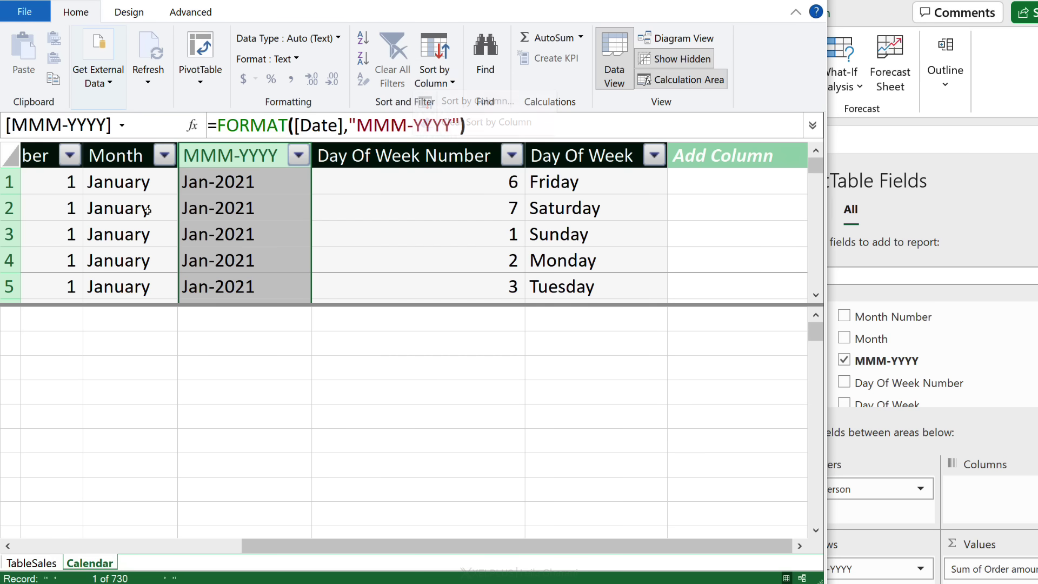
Inspect the Month and Month Number (=MONTH([Date])) column formulas.
left_click(147, 211)
left_click_drag(277, 548, 202, 539)
left_click_drag(227, 306, 220, 417)
left_click(138, 214)
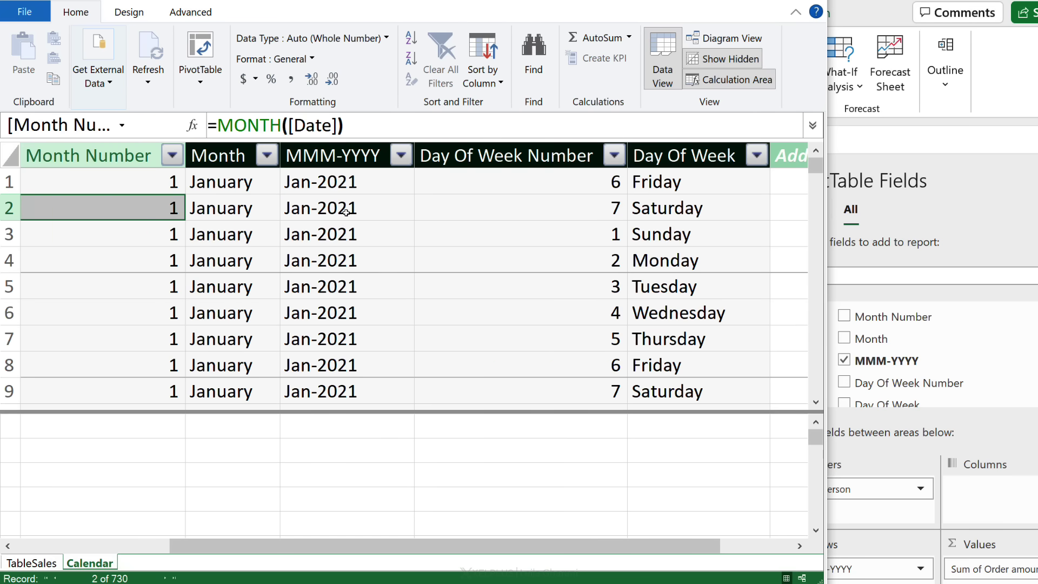
left_click_drag(354, 547, 221, 546)
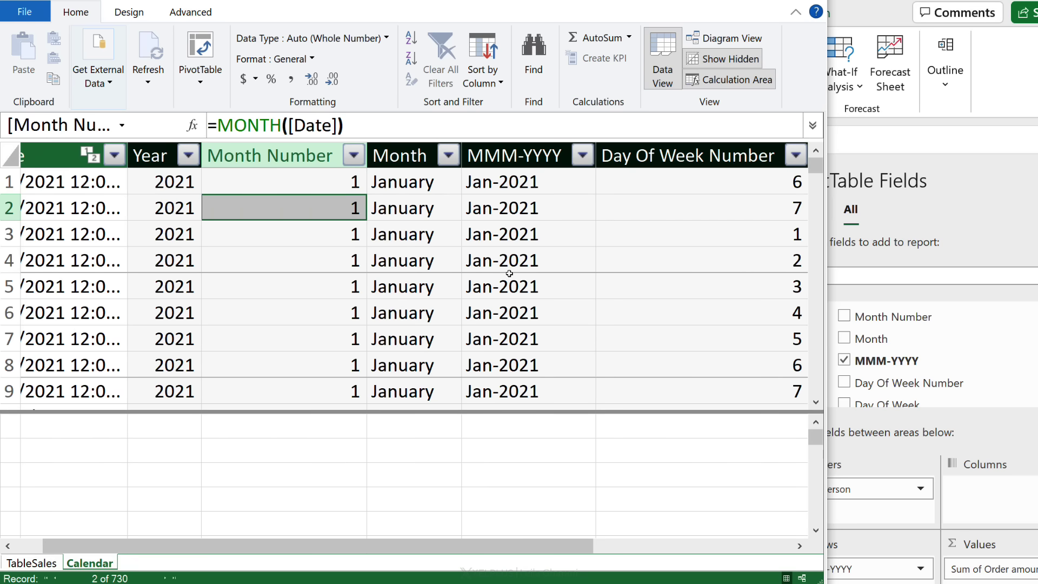
left_click_drag(543, 543, 734, 547)
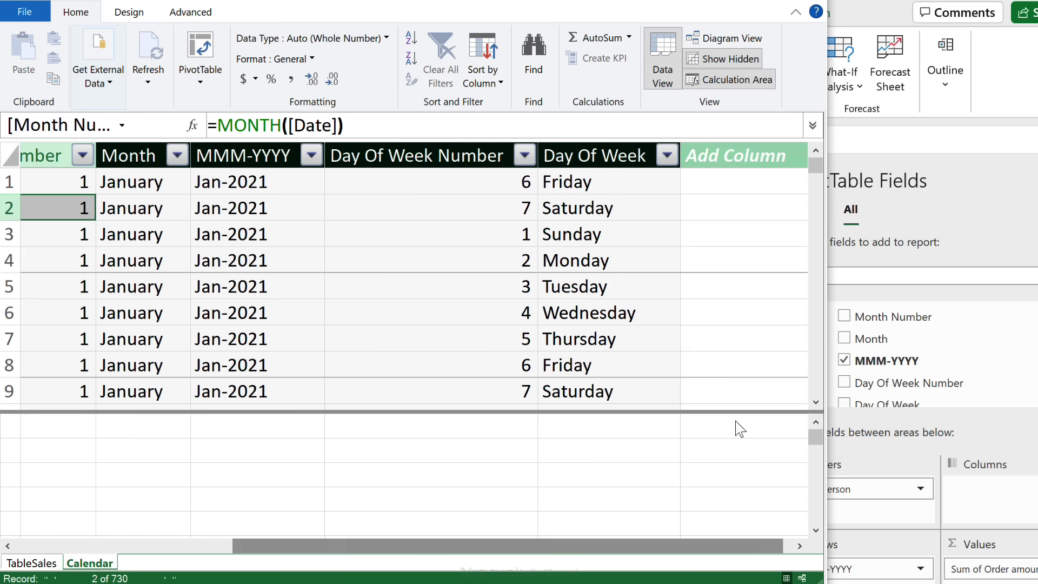
left_click(735, 191)
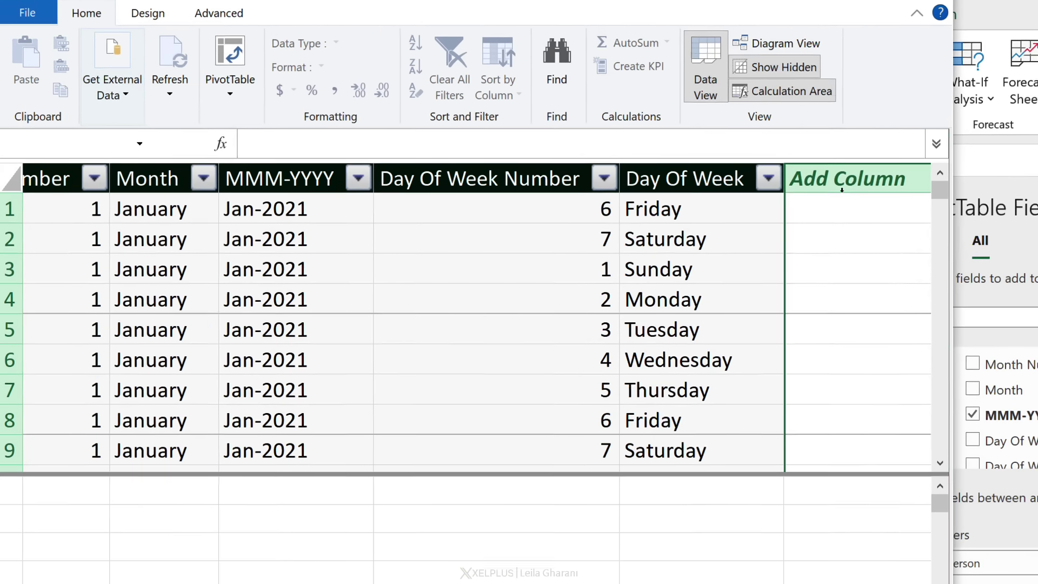
Add a Calendar column calculated as 'Calendar'[Year]*100+'Calendar'[Month Number].
type("=")
scroll(487, 325, "left", 5)
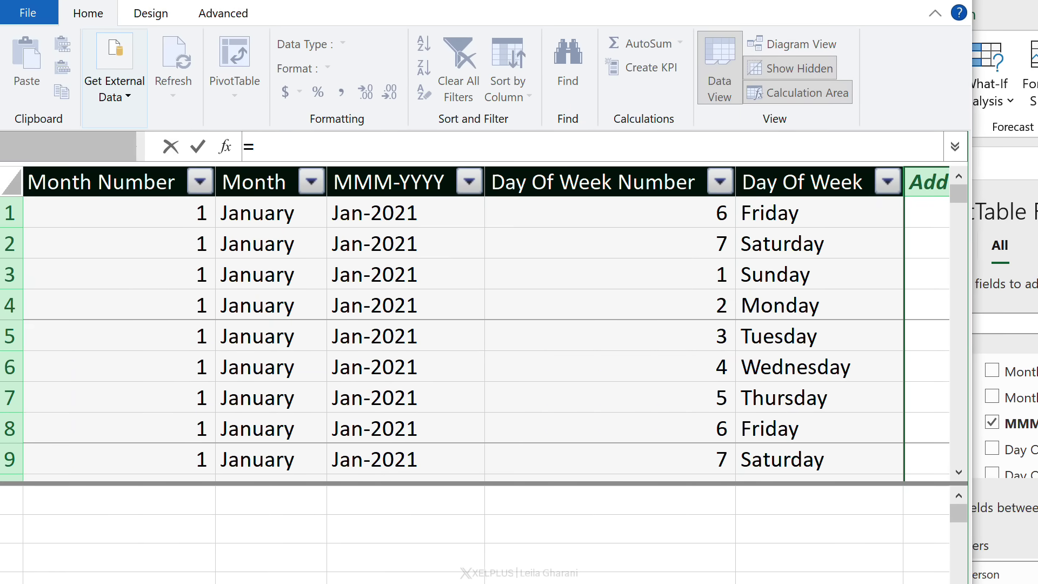
scroll(204, 254, "left", 2)
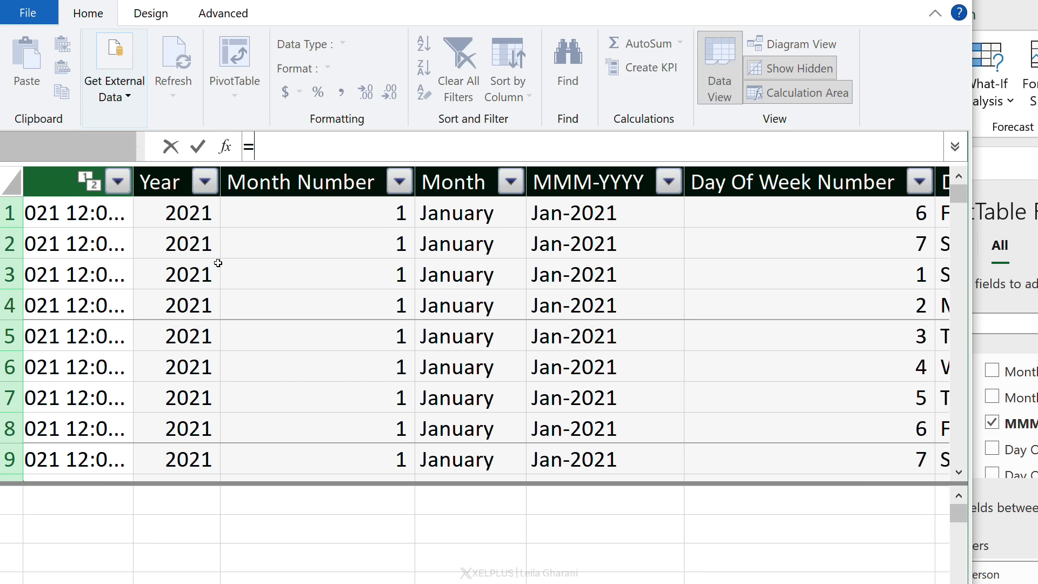
left_click(177, 238)
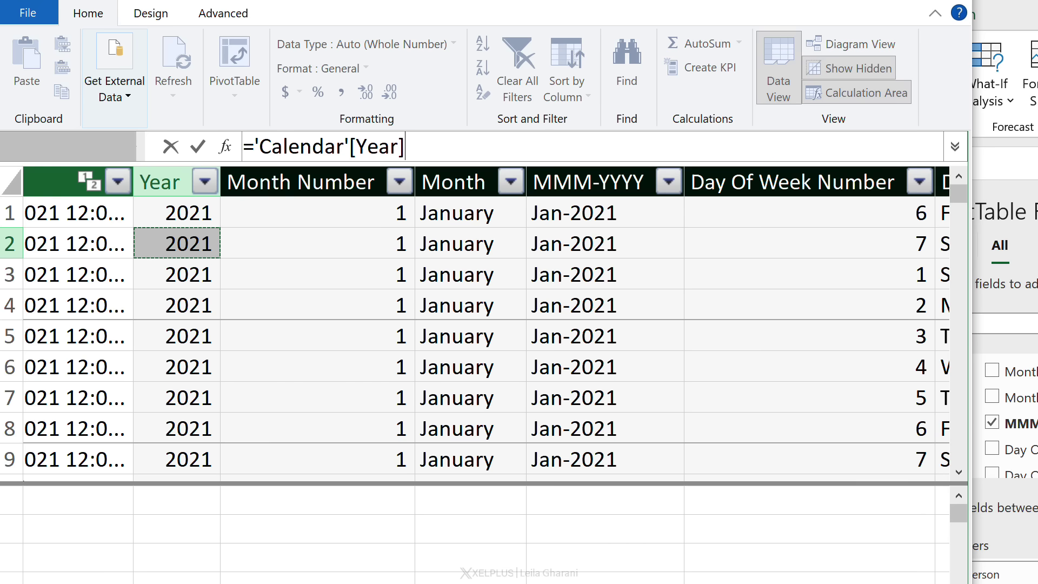
type("*100+")
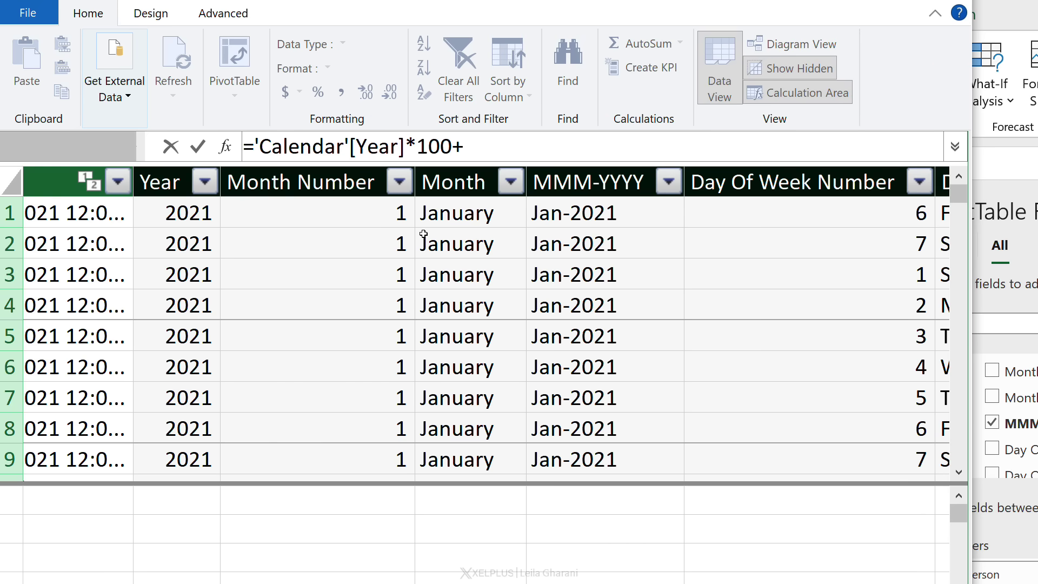
left_click(336, 244)
key("Return")
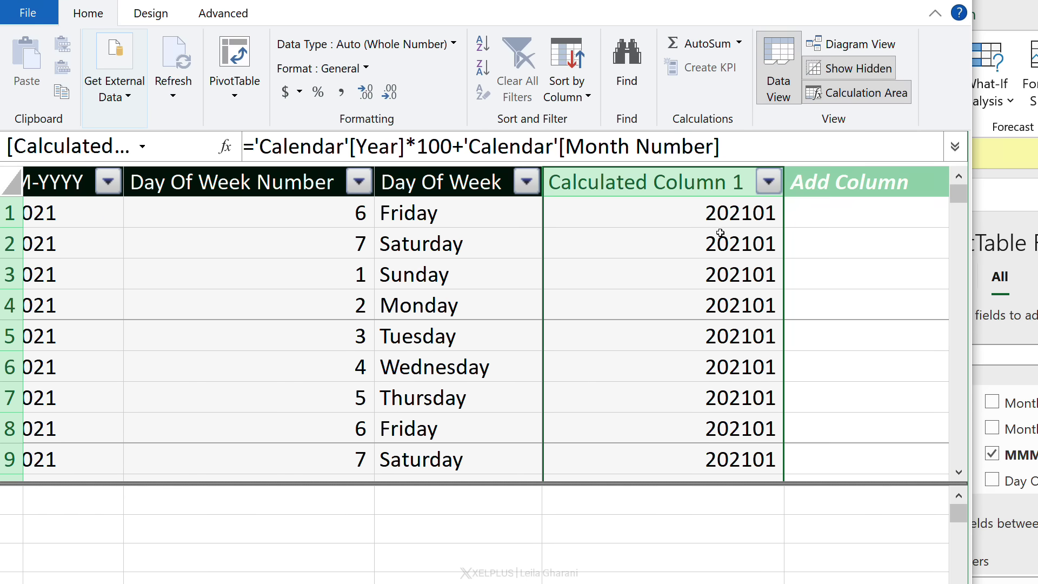
Rename the new calculated column to YYYYMM.
double_click(656, 181)
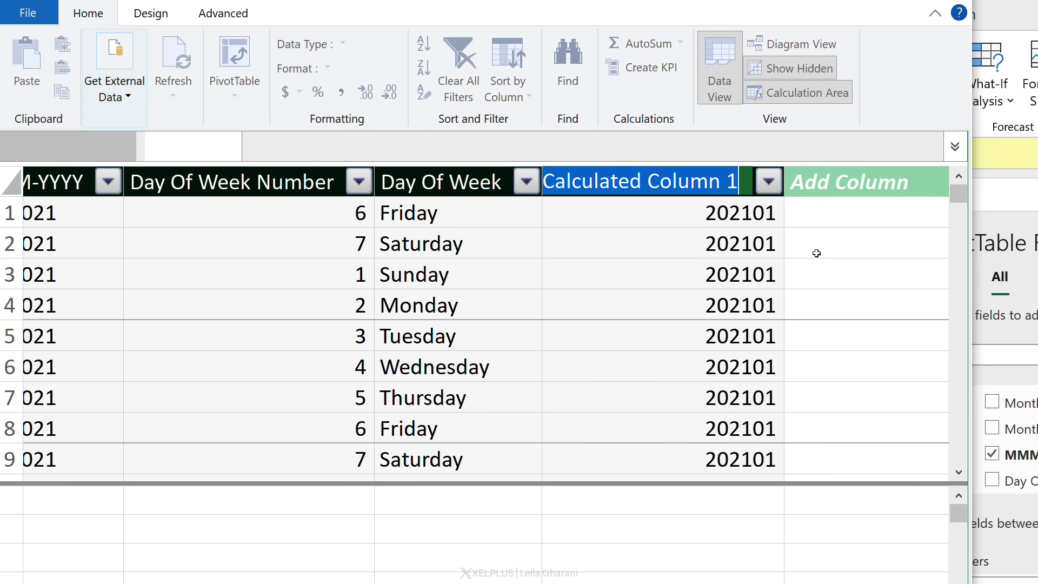
type("YYYY")
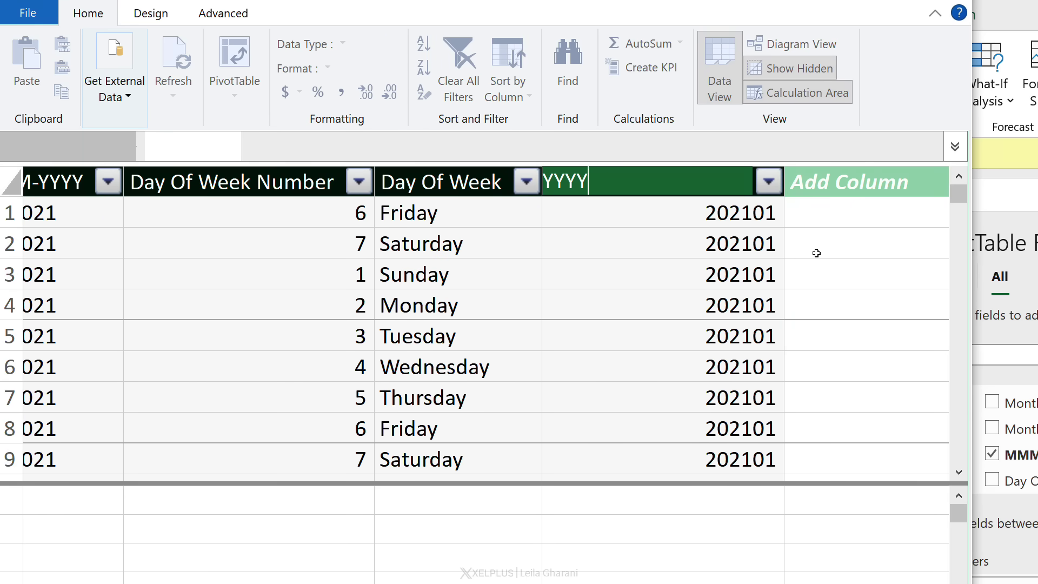
type("MM")
key("Return")
scroll(300, 309, "left", 1)
Set MMM-YYYY to sort by the YYYYMM column in the Sort by Column dialog.
left_click(242, 180)
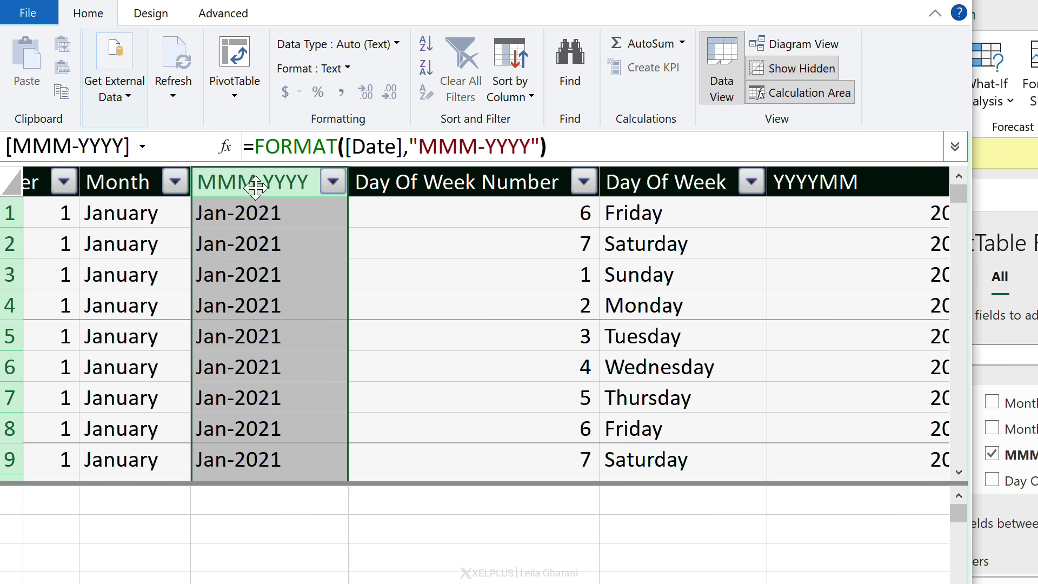
left_click(509, 91)
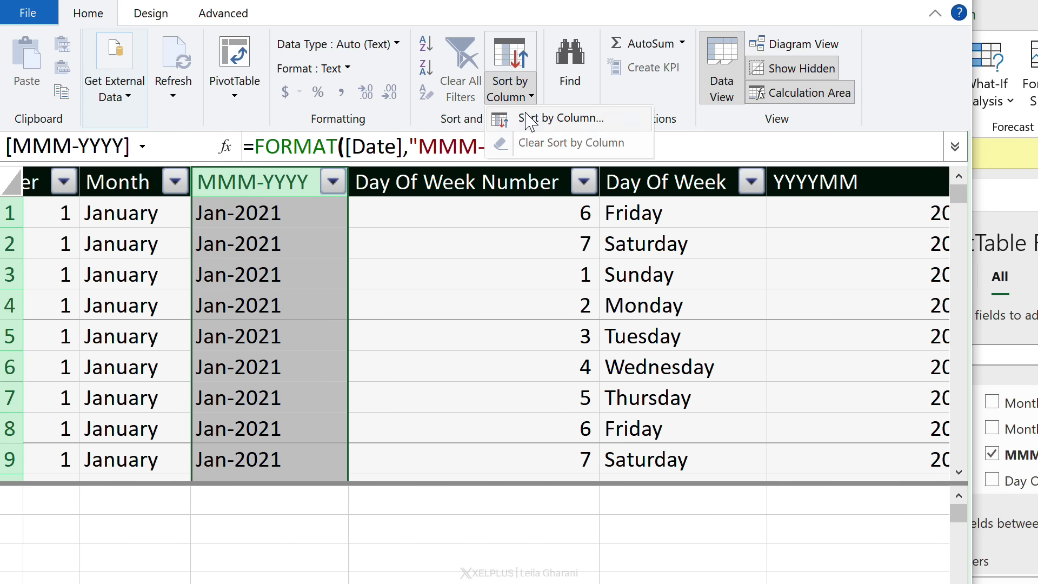
left_click(526, 115)
left_click(922, 401)
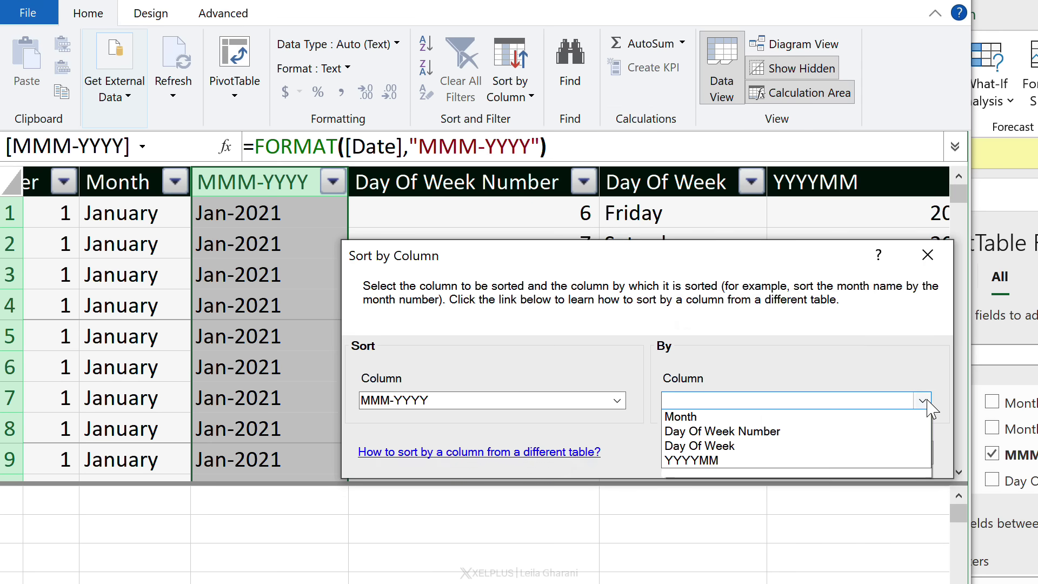
left_click(698, 505)
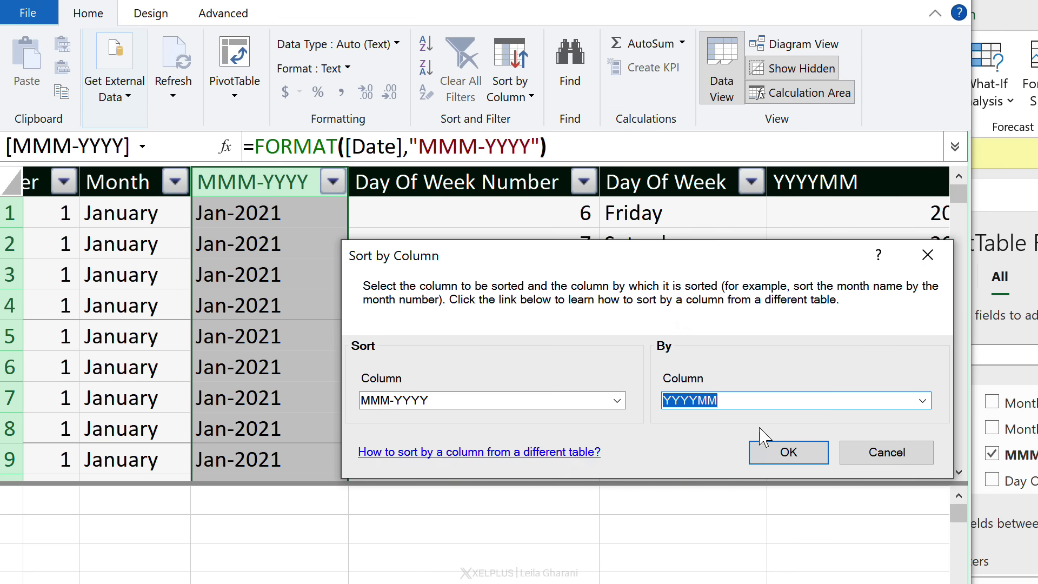
left_click(762, 454)
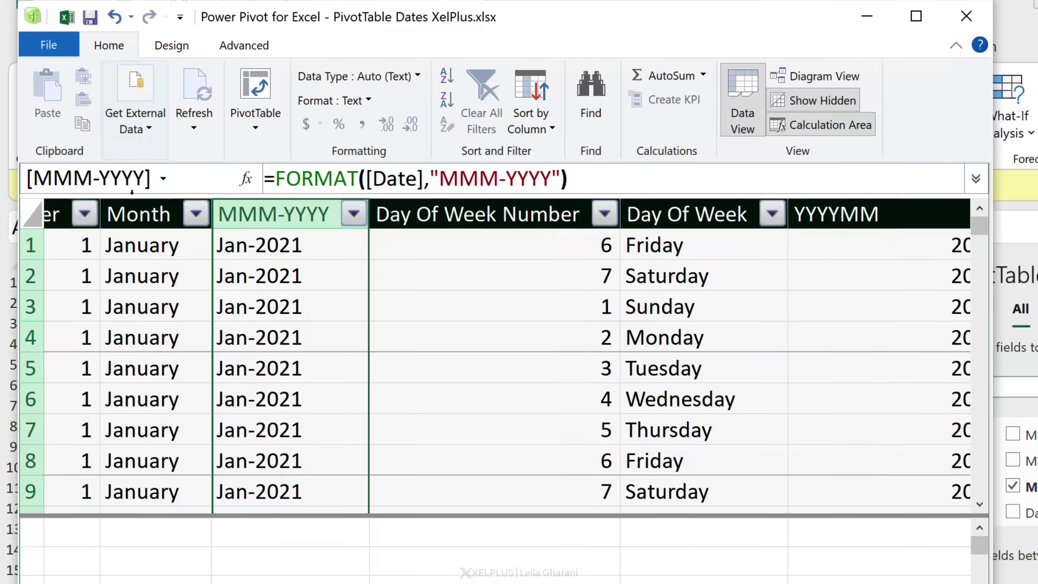
Back in the workbook, review the PivotTable's month labels through Nov-2021.
left_click(66, 17)
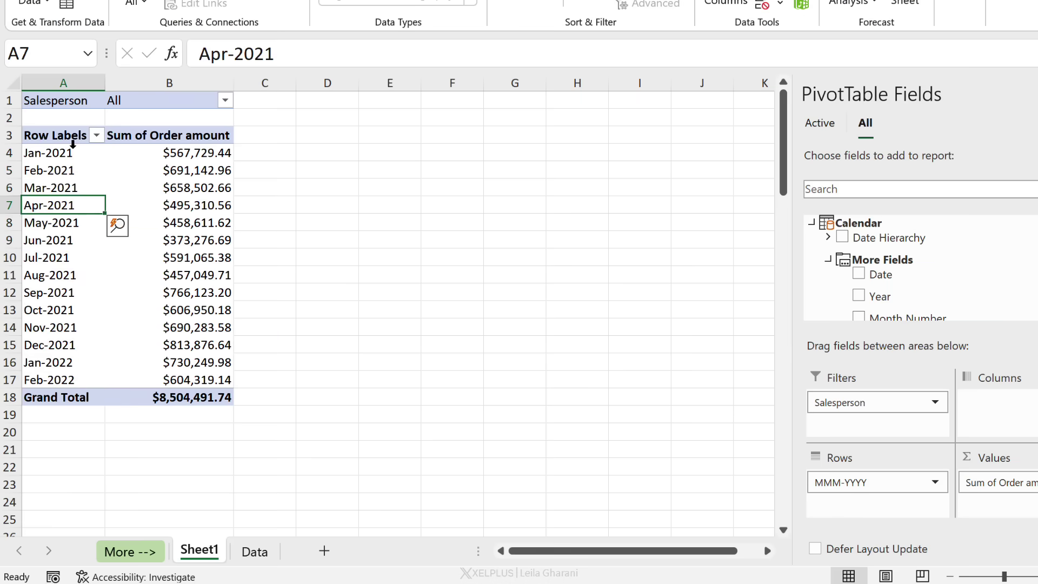
left_click(77, 168)
left_click_drag(79, 175, 79, 255)
left_click(73, 360)
left_click(71, 334)
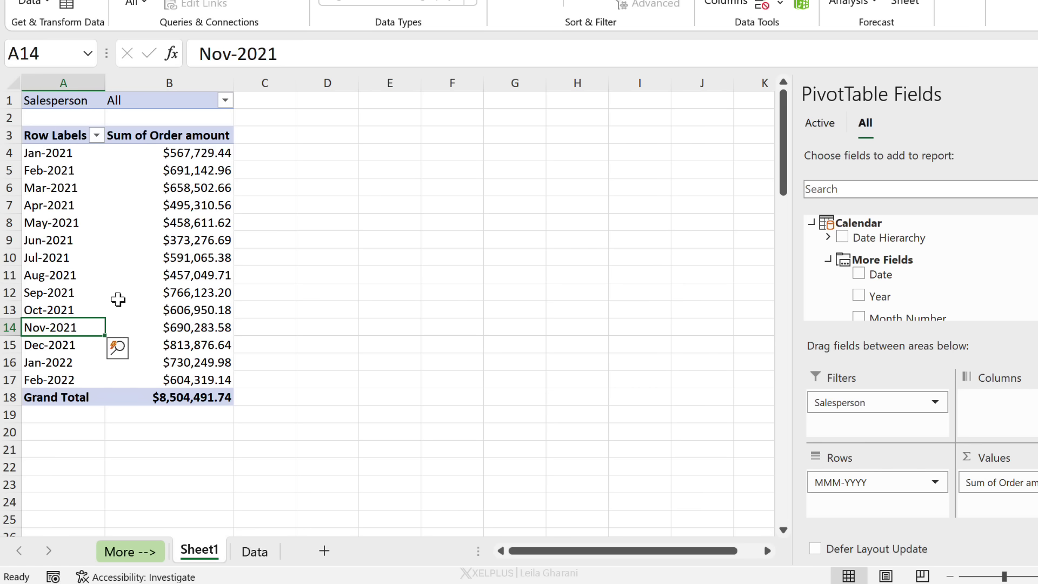
Move MMM-YYYY to Filters and filter the PivotTable to a single salesperson.
left_click_drag(897, 482, 888, 431)
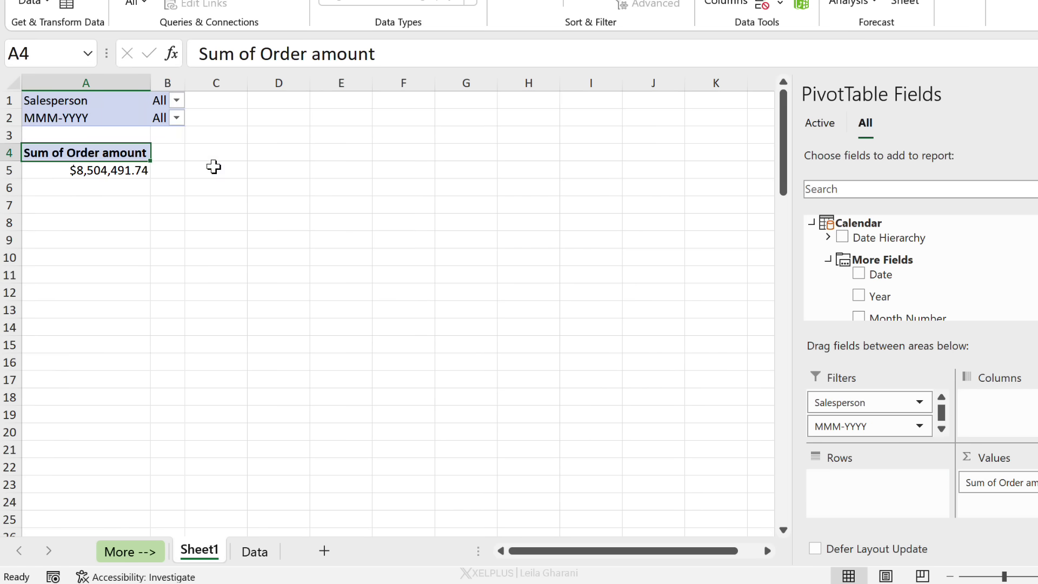
left_click(177, 101)
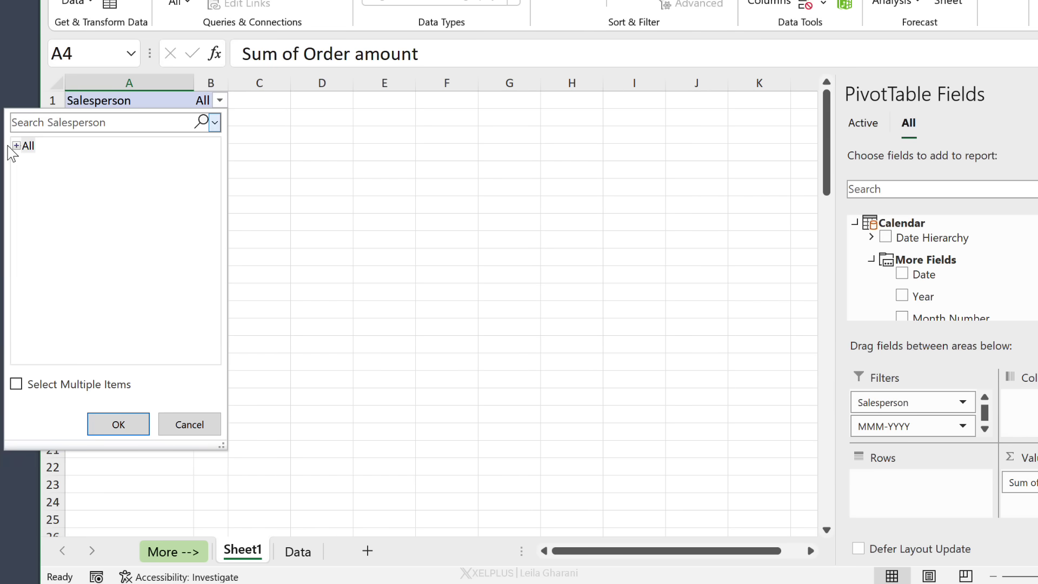
left_click(13, 162)
left_click(92, 420)
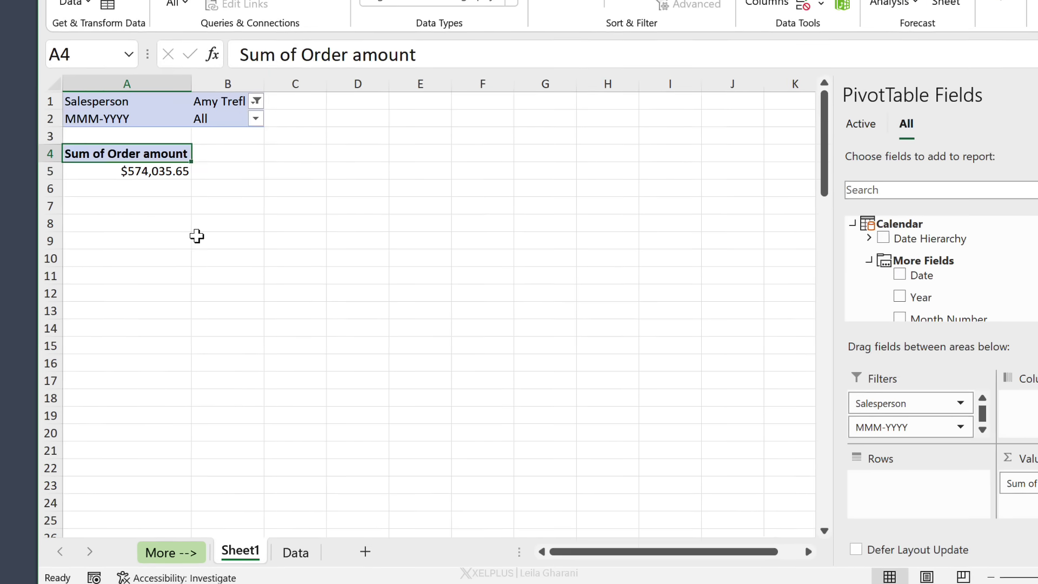
Filter to Jan-2021, add Date to the rows, and open the Power Pivot data model.
left_click(215, 134)
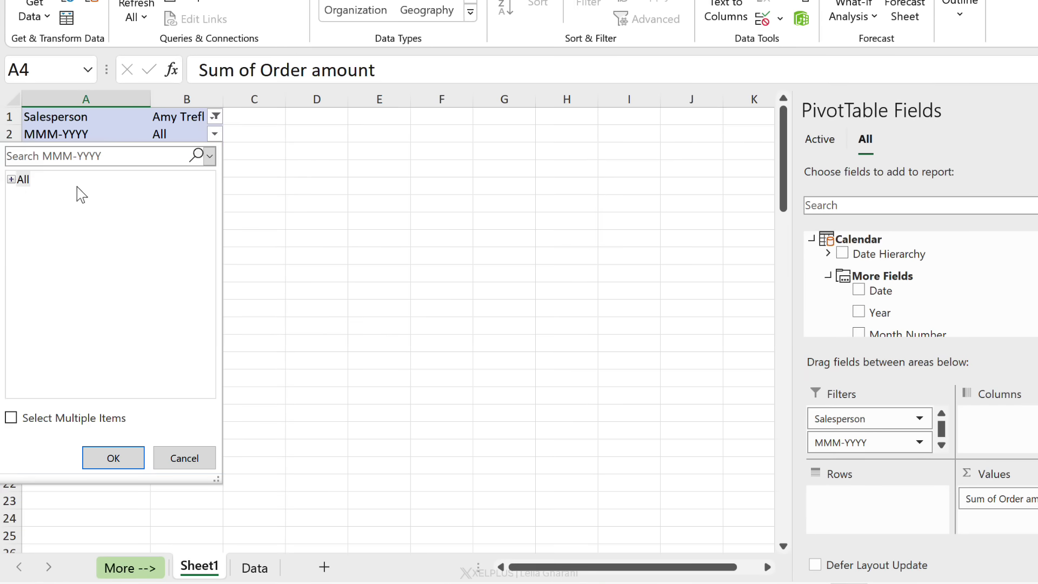
left_click(11, 179)
left_click(34, 194)
left_click(111, 457)
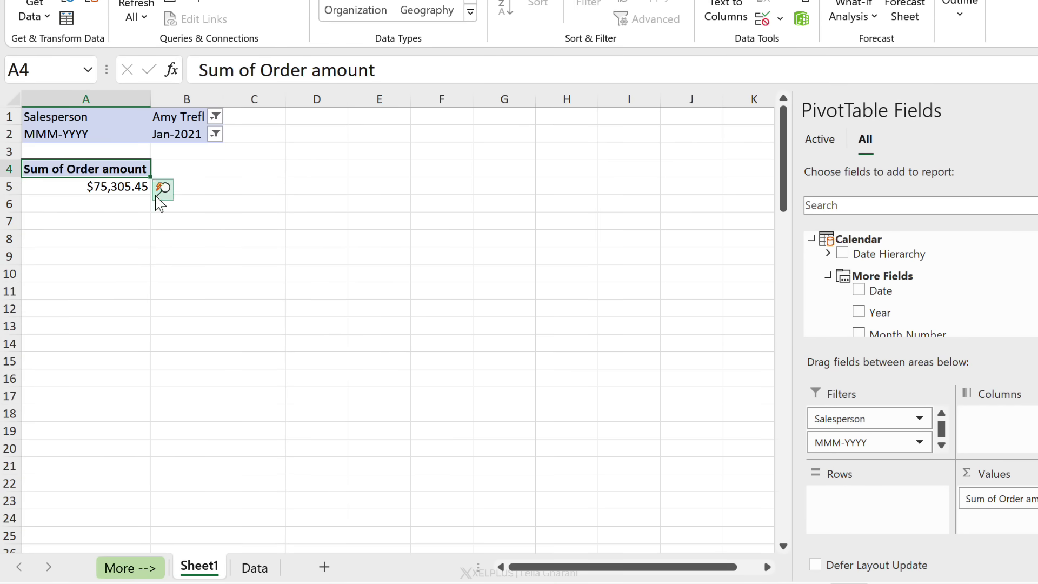
left_click_drag(897, 292, 879, 502)
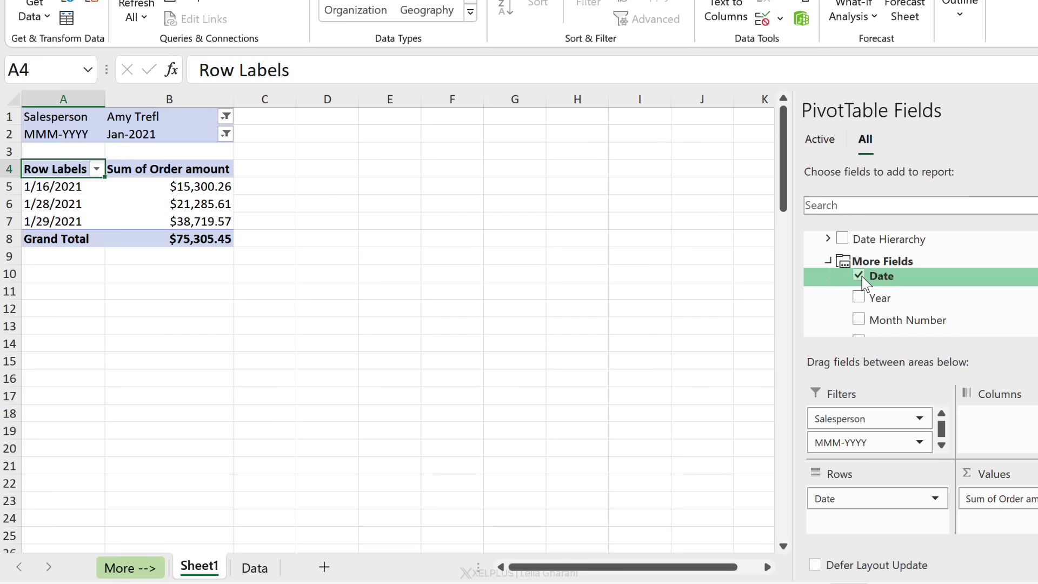
left_click(803, 22)
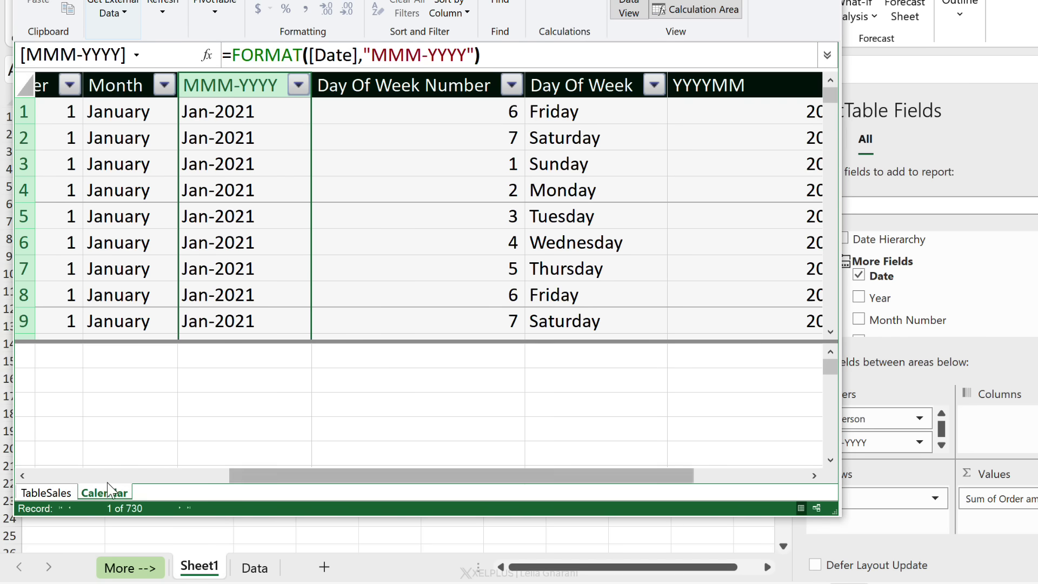
Check the Calendar table's Month and first Date cells, then return to the Jan-2021 PivotTable.
left_click(135, 132)
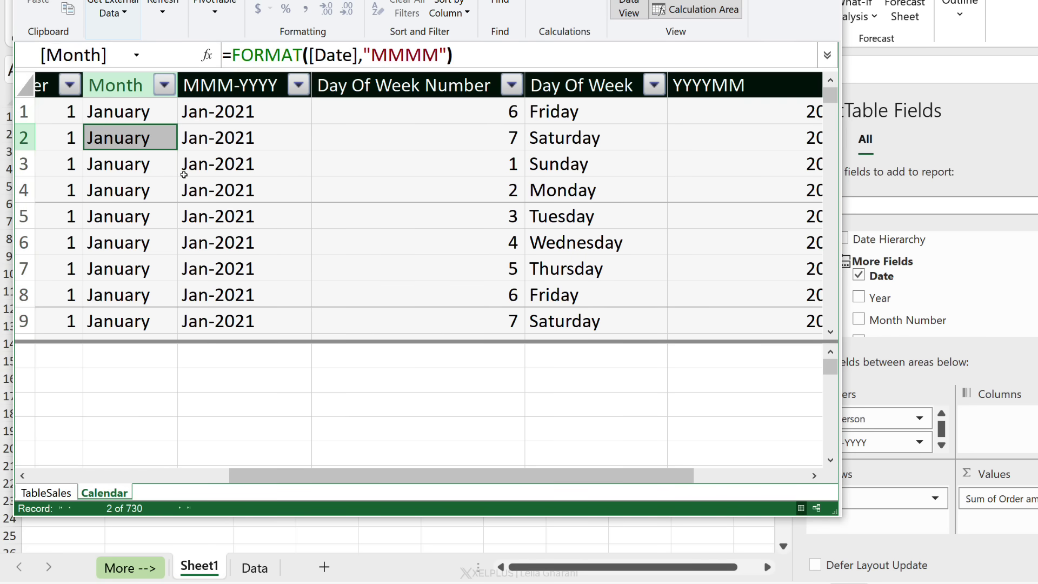
key("Left")
key("Left")
key("Left")
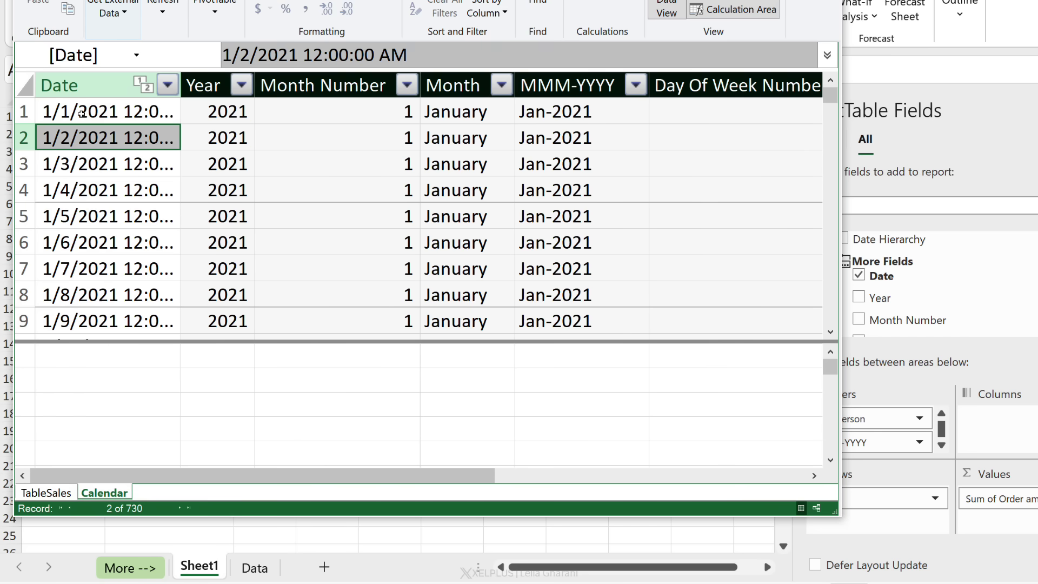
left_click(81, 112)
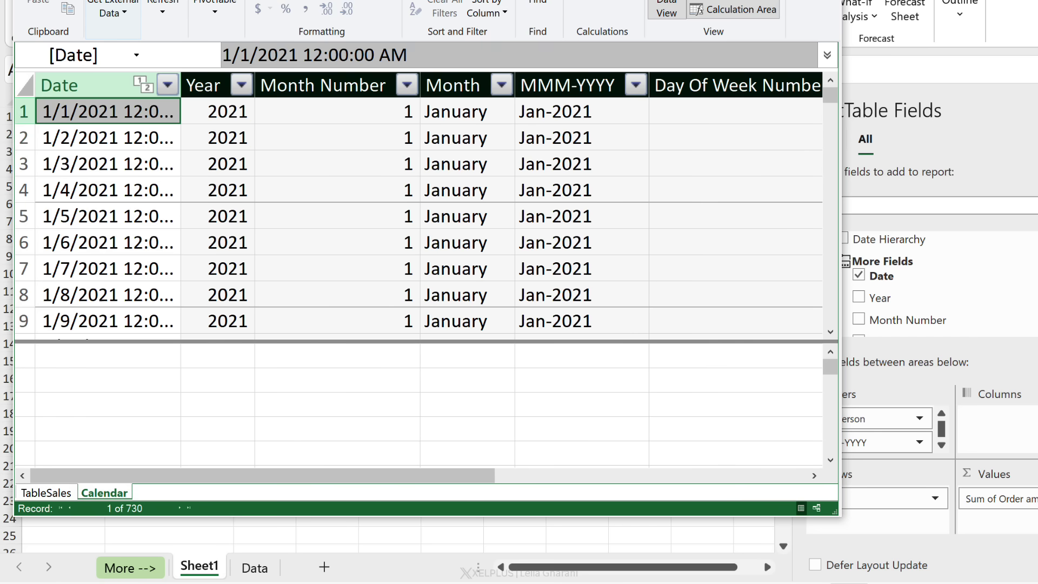
key("alt+Tab")
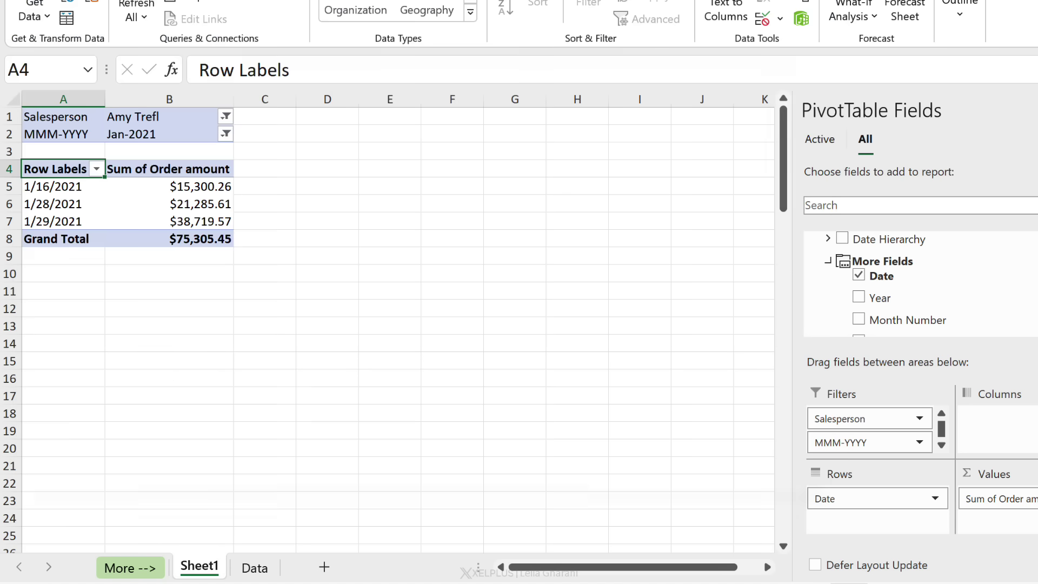
left_click(60, 193)
Enable 'Show items with no data on rows' so every date 1/1/2021–1/31/2021 appears.
right_click(62, 191)
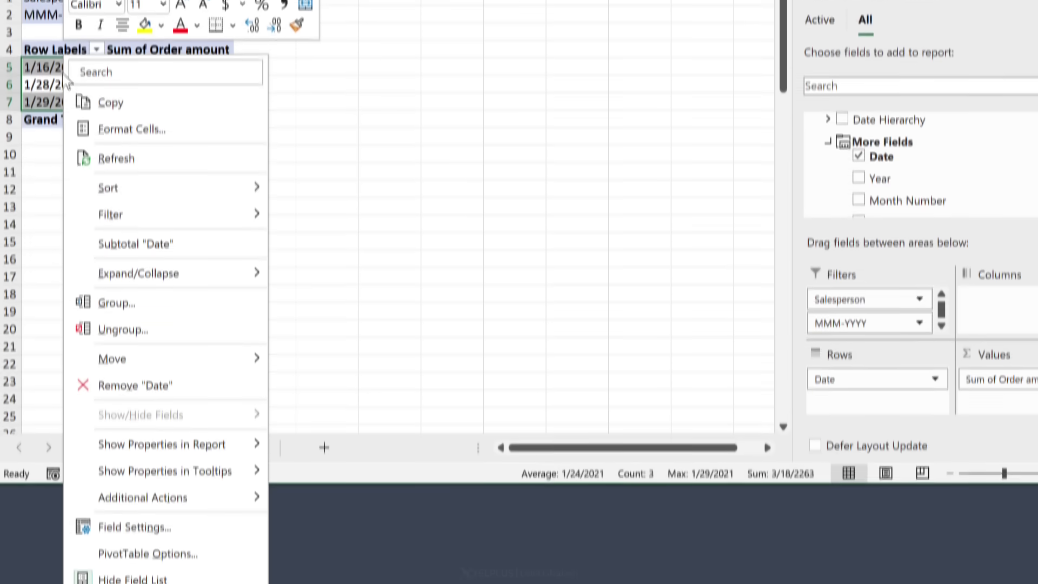
left_click(184, 543)
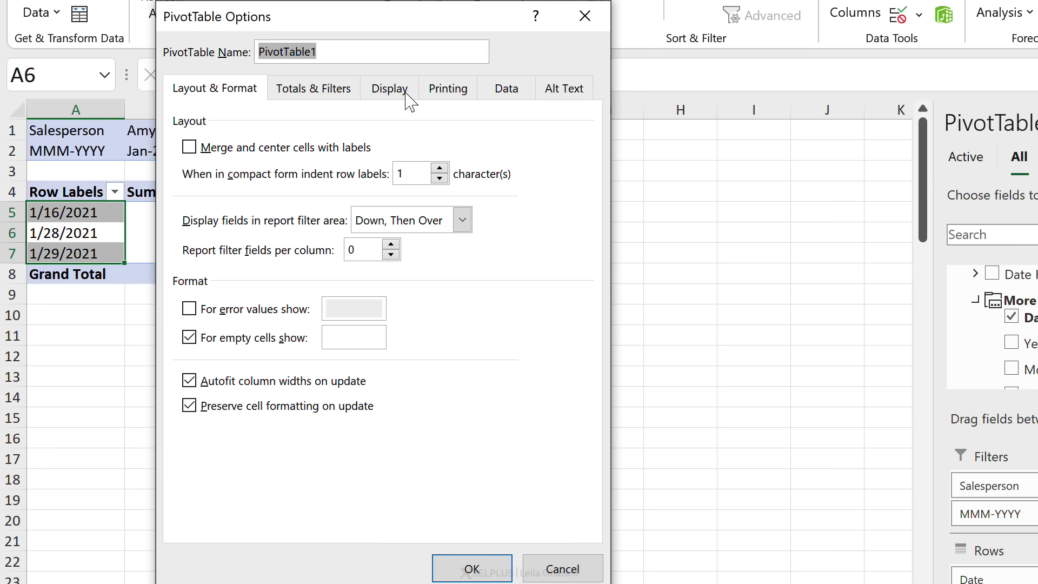
left_click(390, 89)
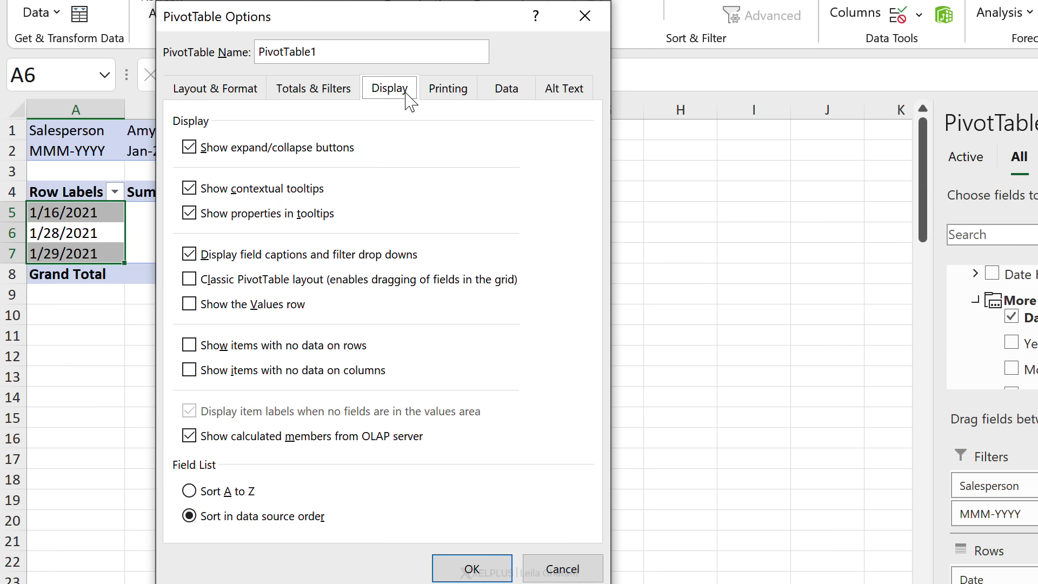
left_click(205, 349)
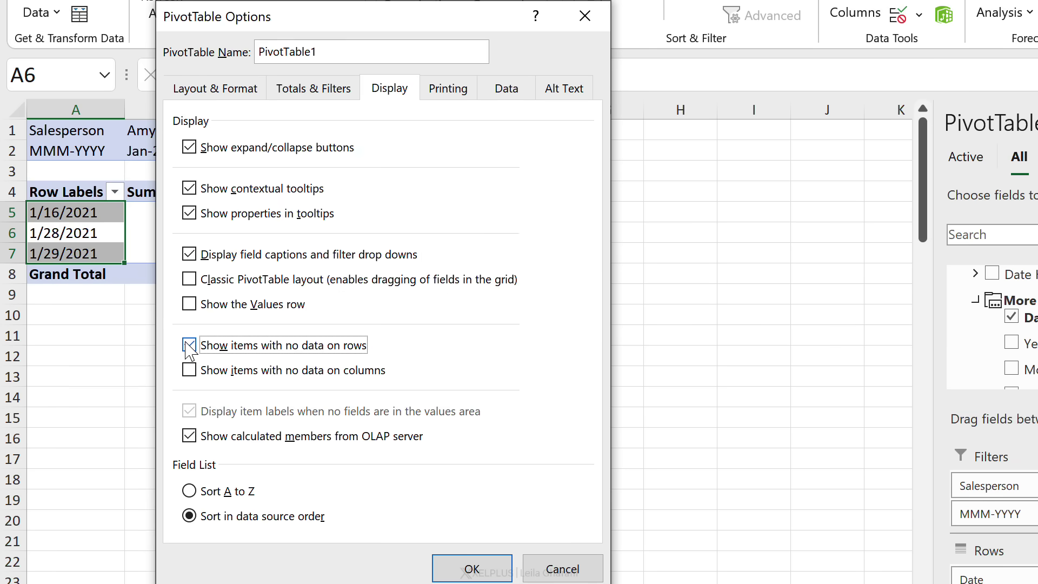
left_click(472, 568)
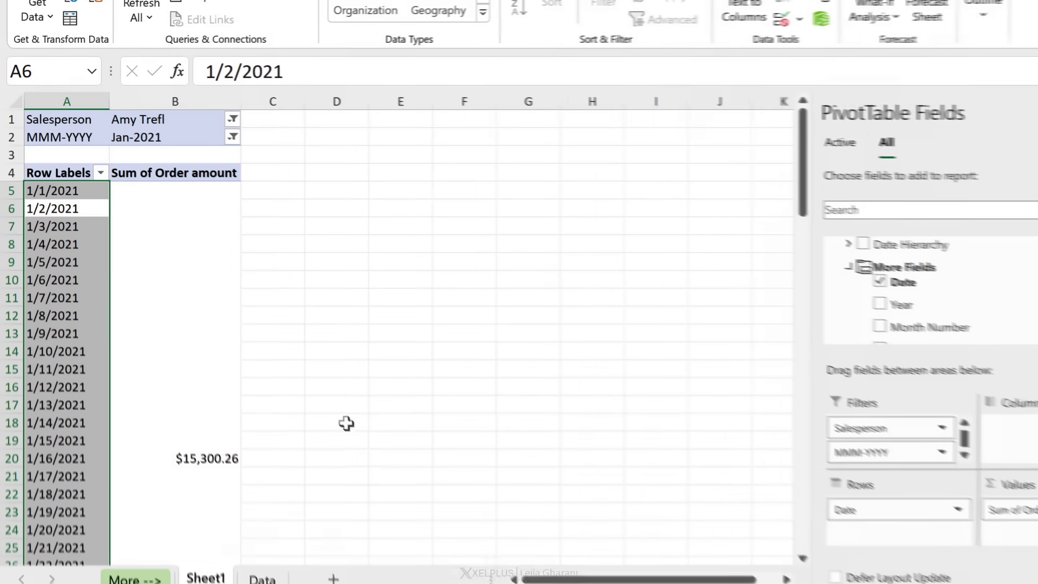
left_click(86, 206)
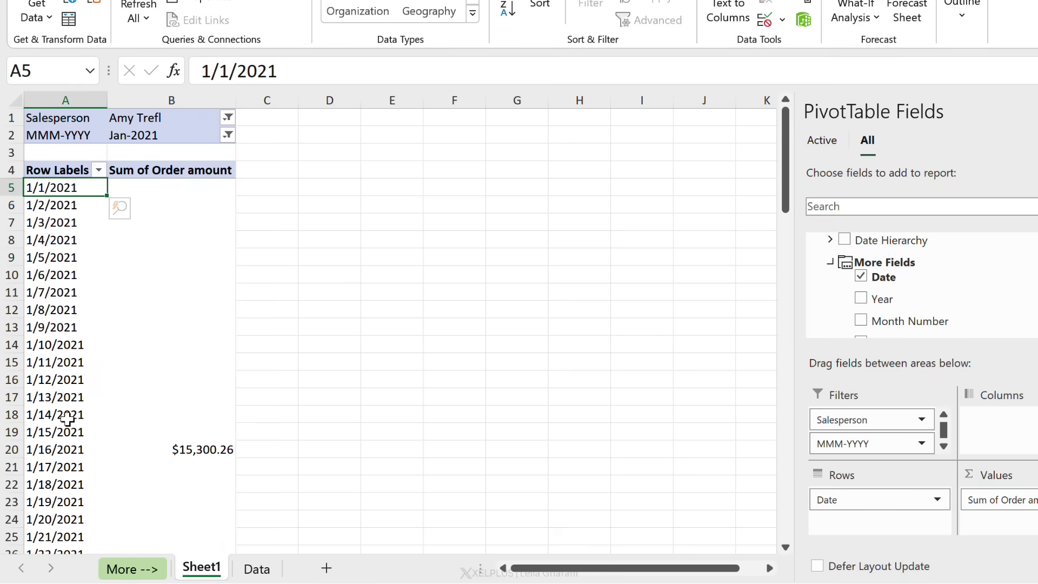
scroll(78, 419, "down", 6)
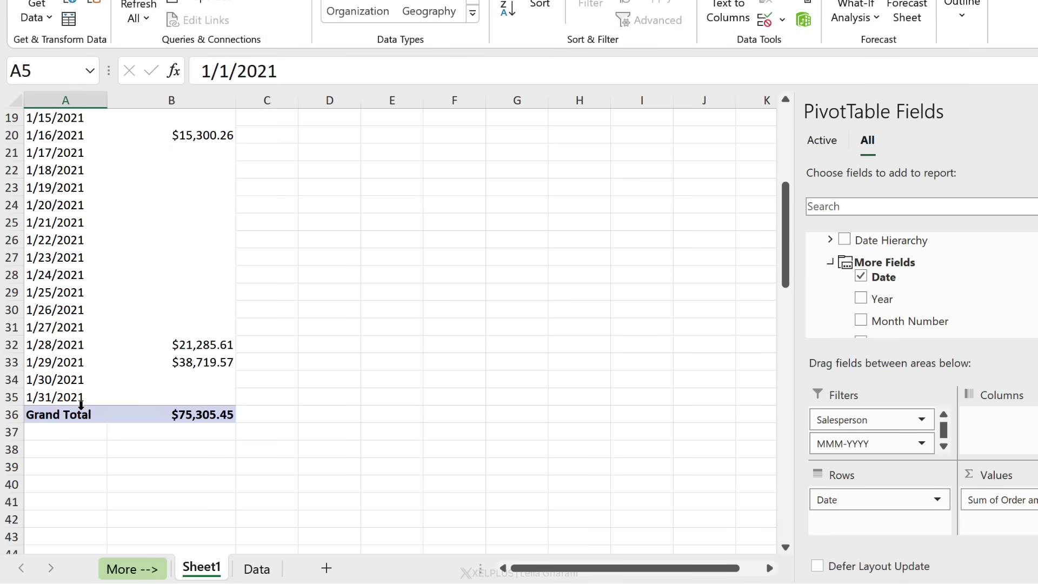
scroll(70, 359, "up", 6)
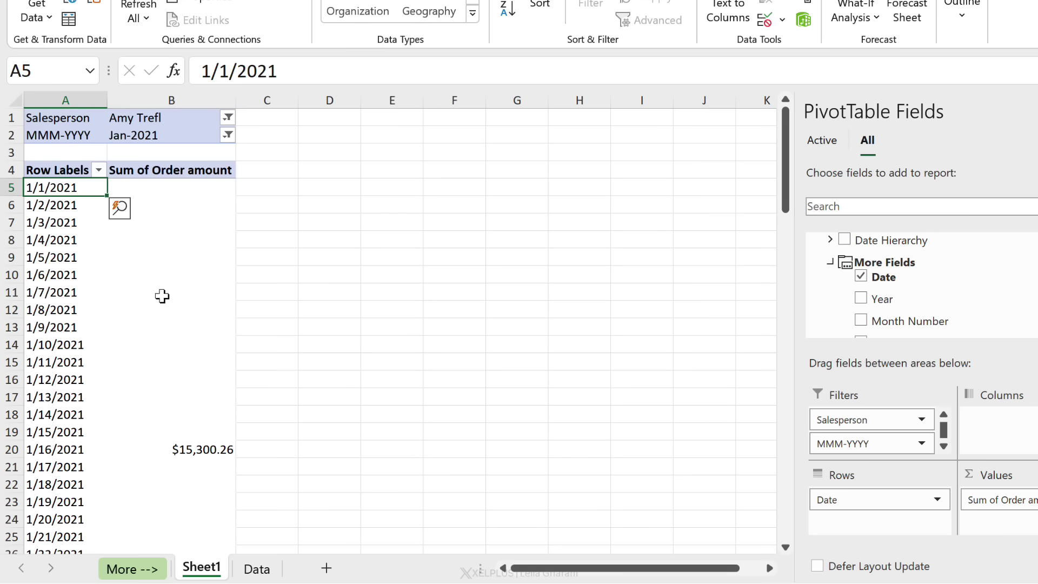
Apply a Value Filter on the Date rows so Sum of Order amount equals 0.
left_click(99, 171)
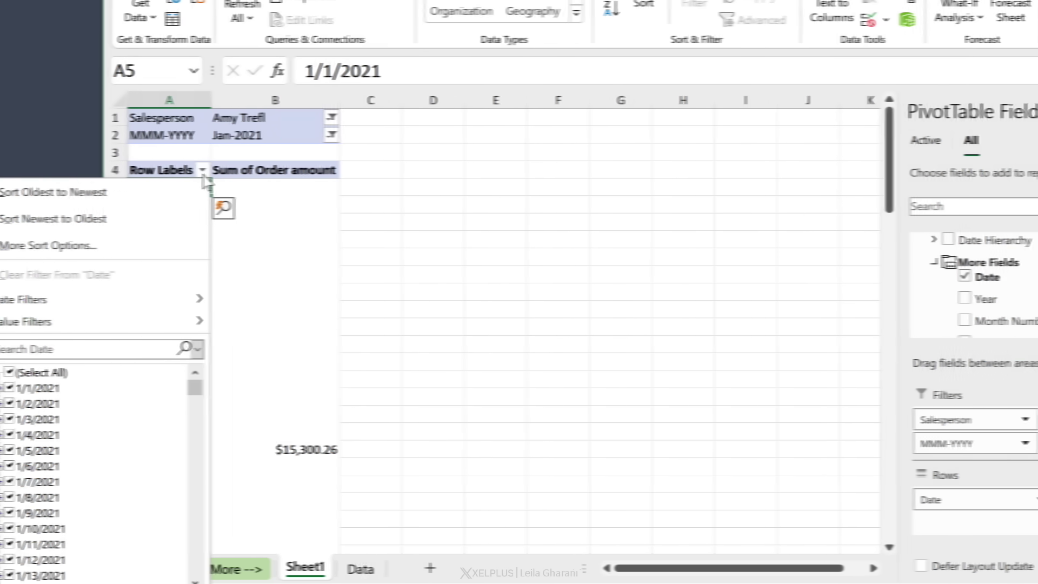
mouse_move(202, 320)
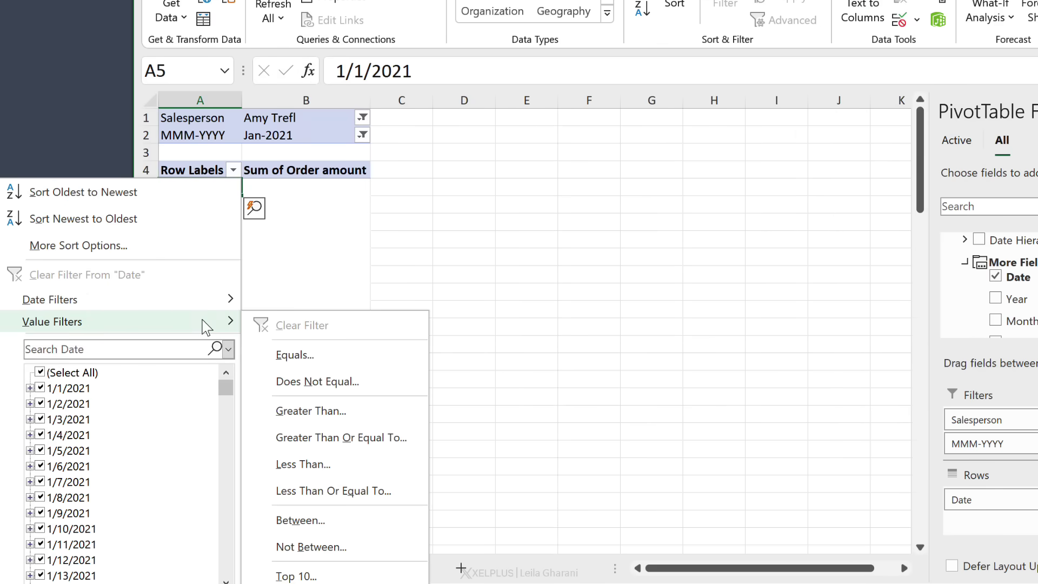
left_click(294, 355)
type("0")
key("Return")
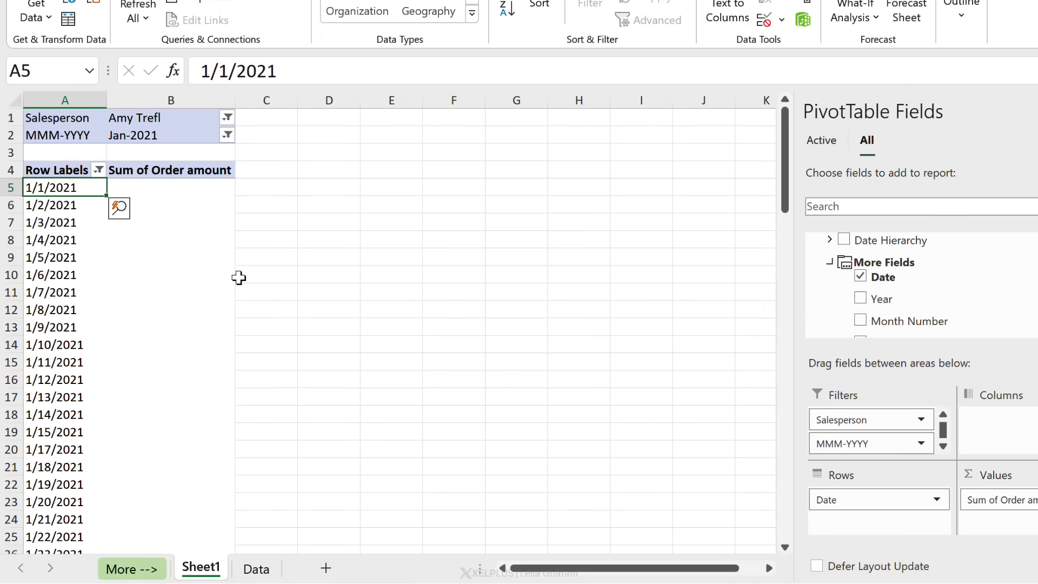
scroll(241, 280, "down", 4)
scroll(236, 278, "up", 4)
scroll(952, 317, "down", 3)
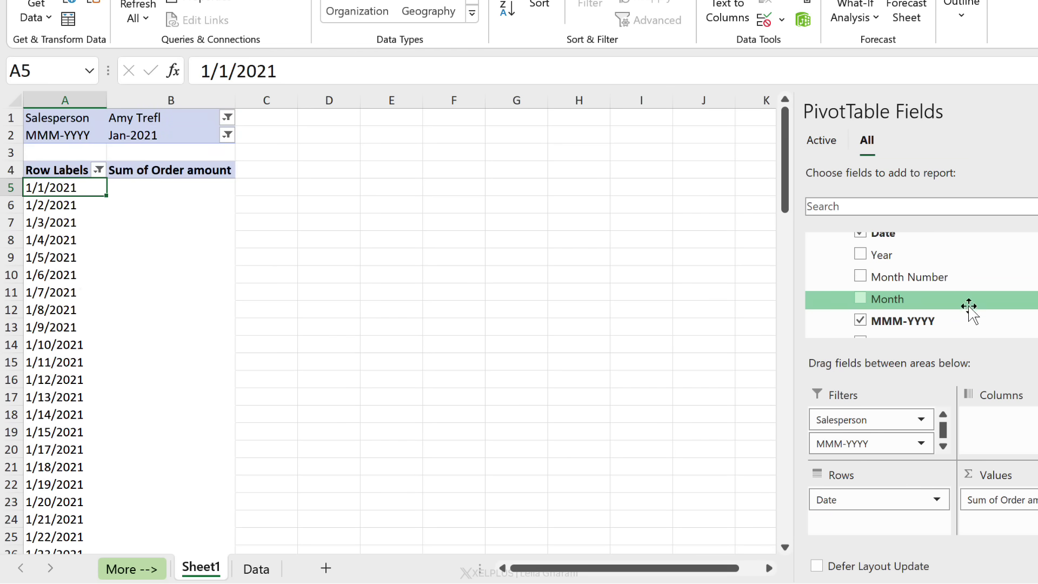
scroll(919, 299, "down", 1)
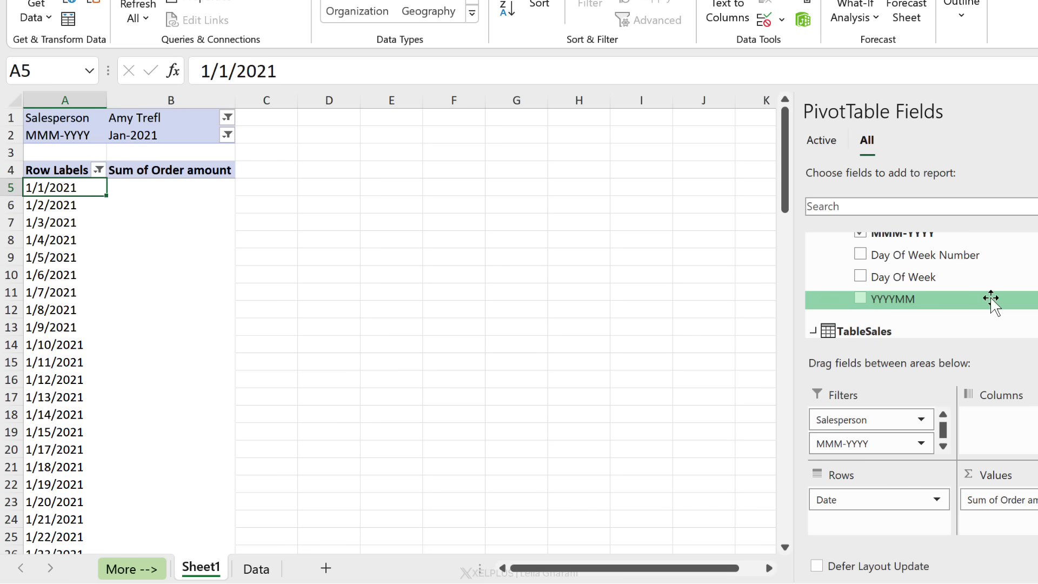
scroll(931, 275, "up", 4)
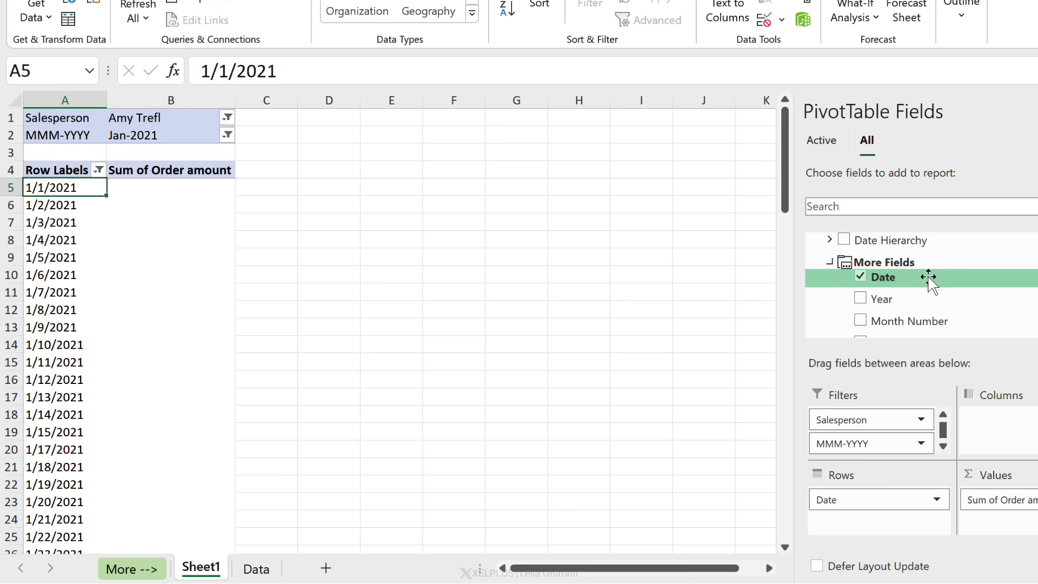
scroll(929, 279, "down", 1)
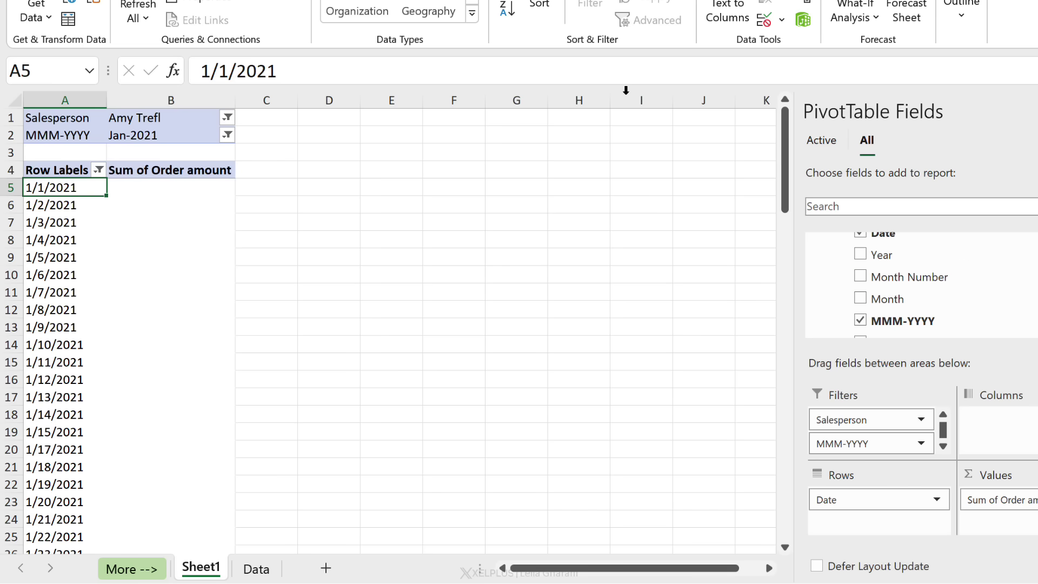
Add a new calculated column named Quarters to the Calendar table.
left_click(803, 19)
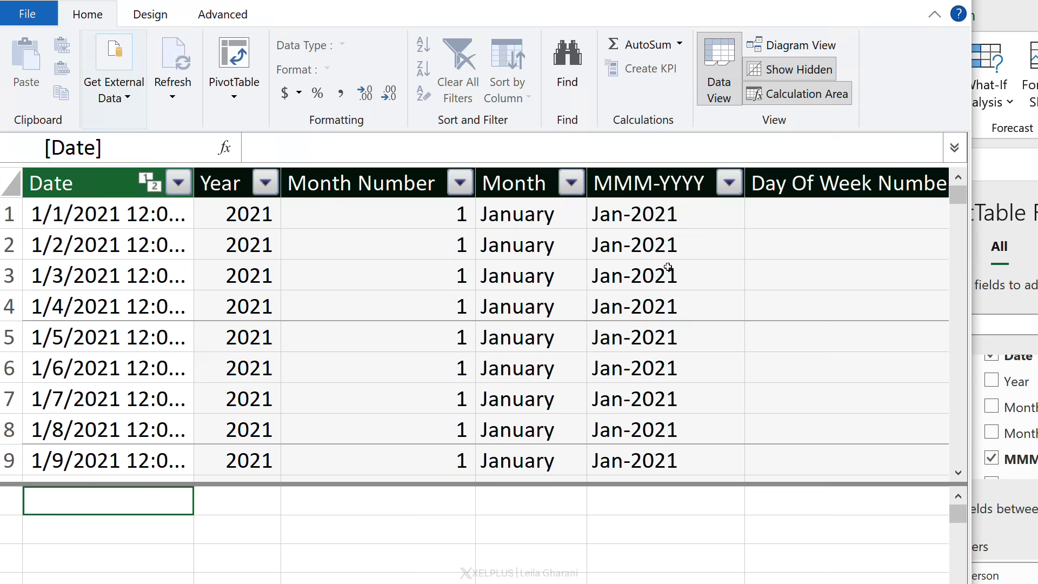
scroll(845, 270, "right", 10)
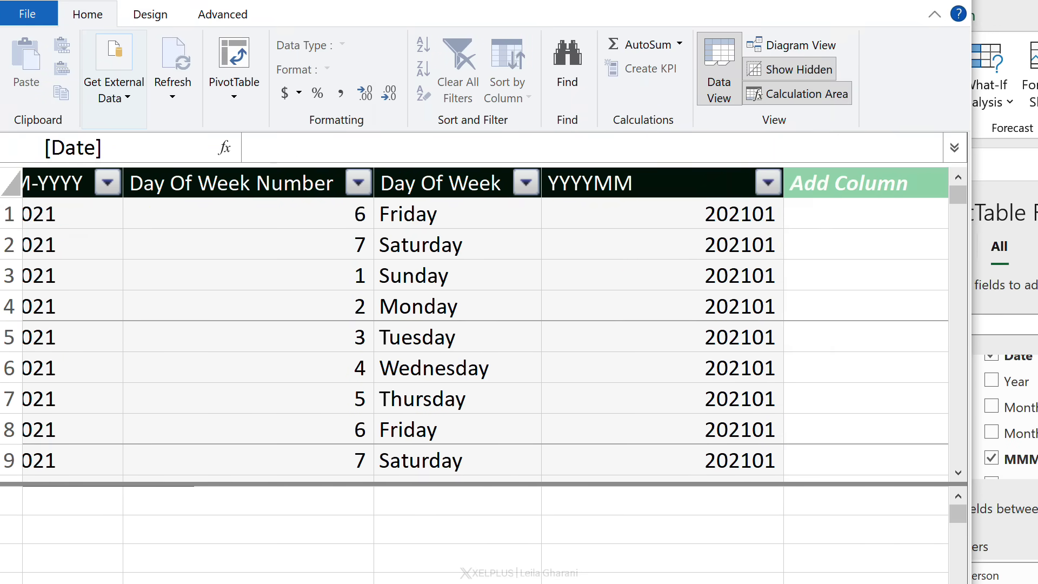
double_click(844, 182)
type("Quarters")
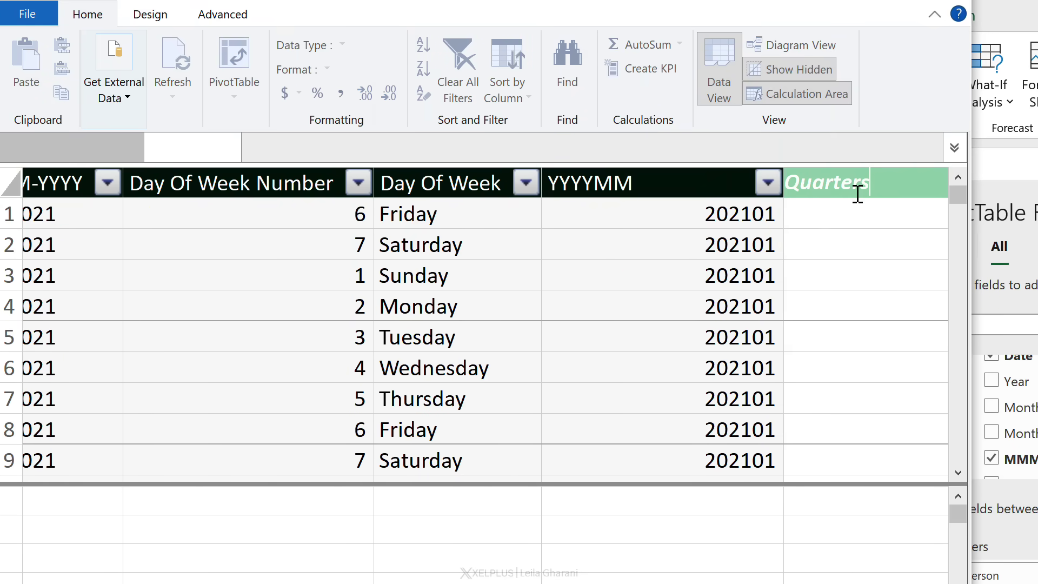
key("Return")
Give Quarters the formula =INT(('Calendar'[Month Number]+2)/3).
left_click(309, 147)
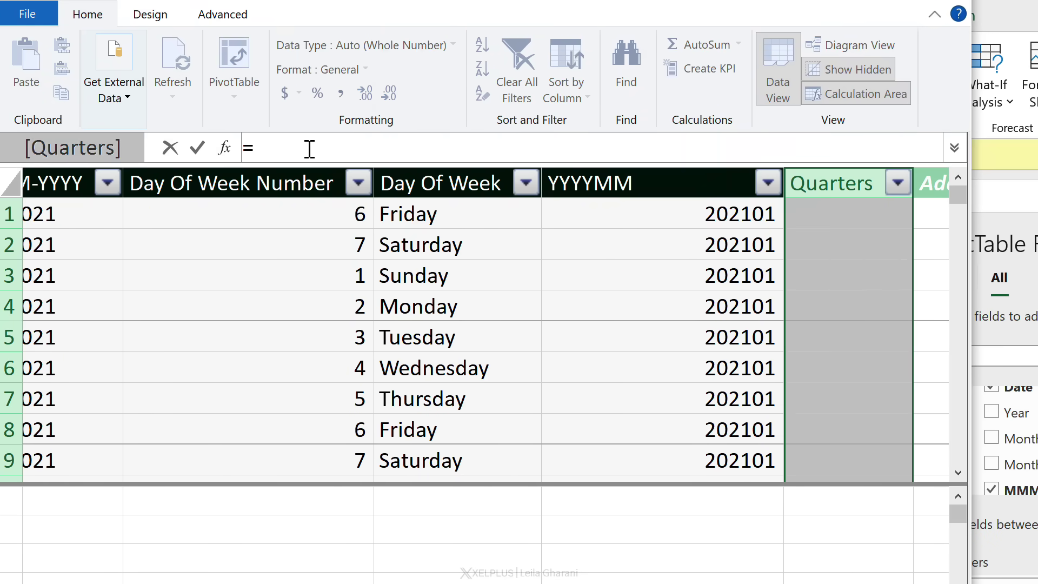
type("int")
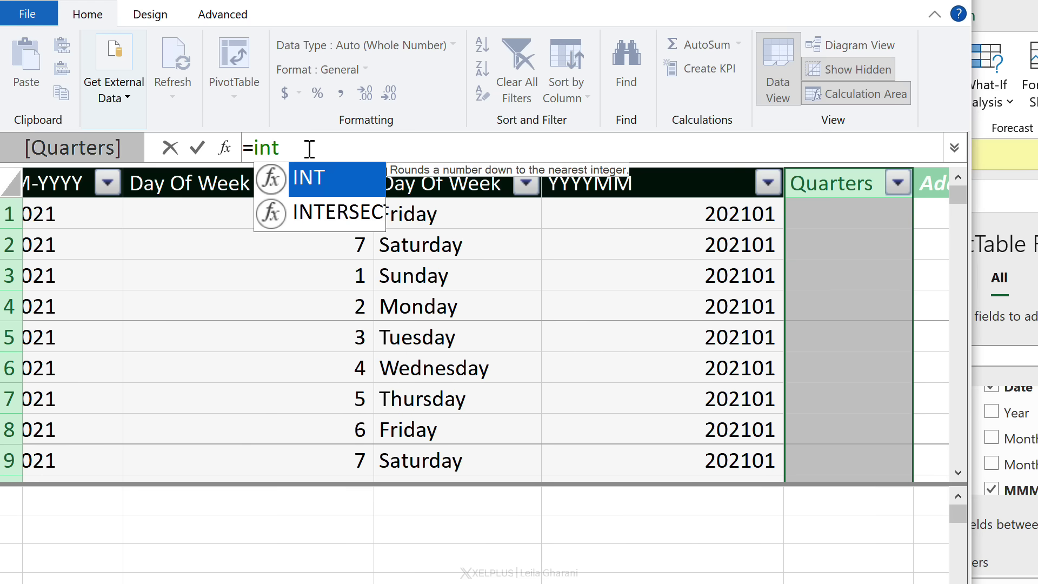
double_click(321, 176)
scroll(487, 325, "left", 5)
scroll(486, 324, "left", 2)
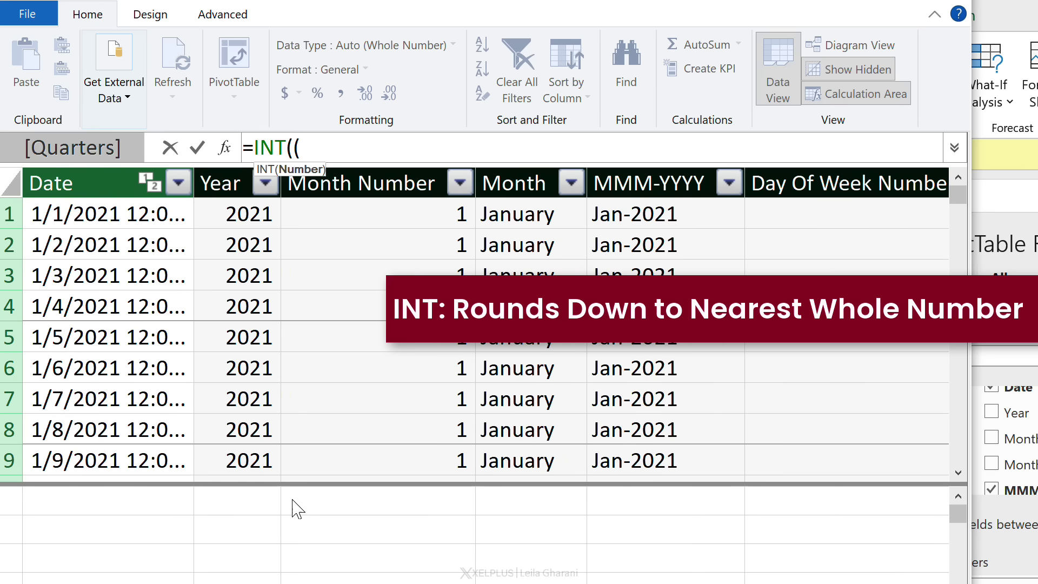
type("(")
left_click(397, 241)
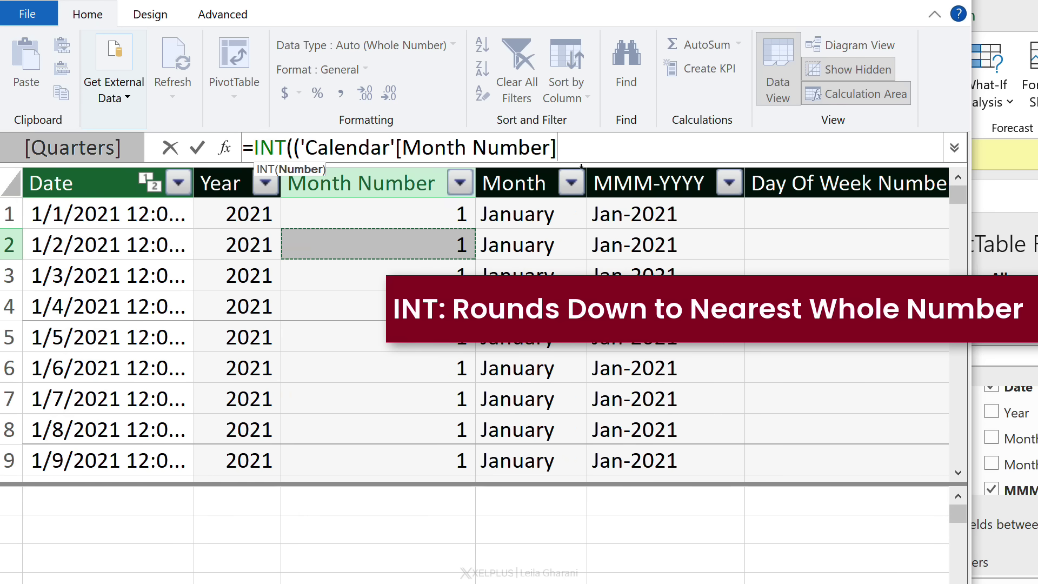
type("+2)")
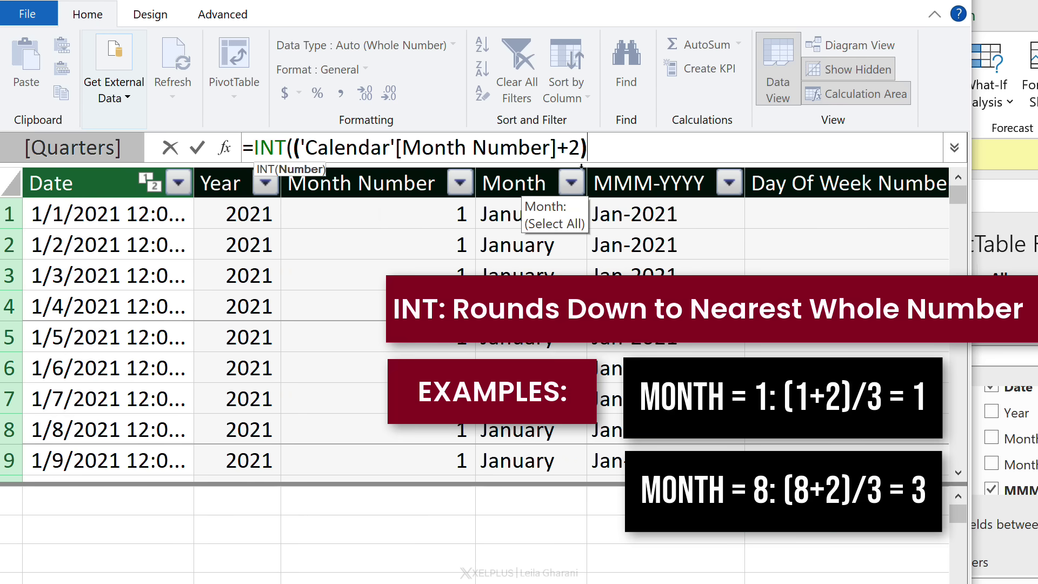
type("/3")
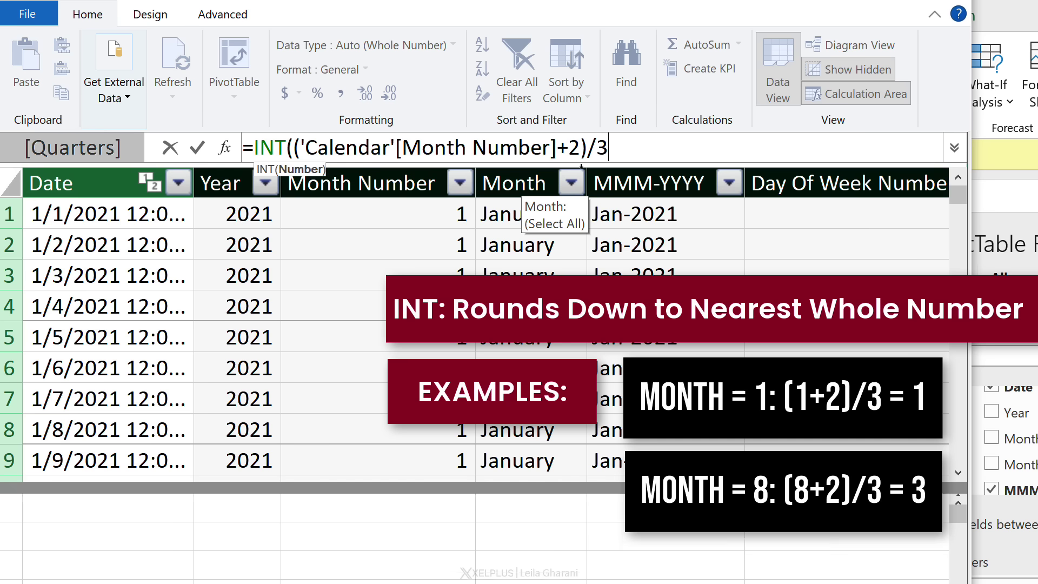
type(")")
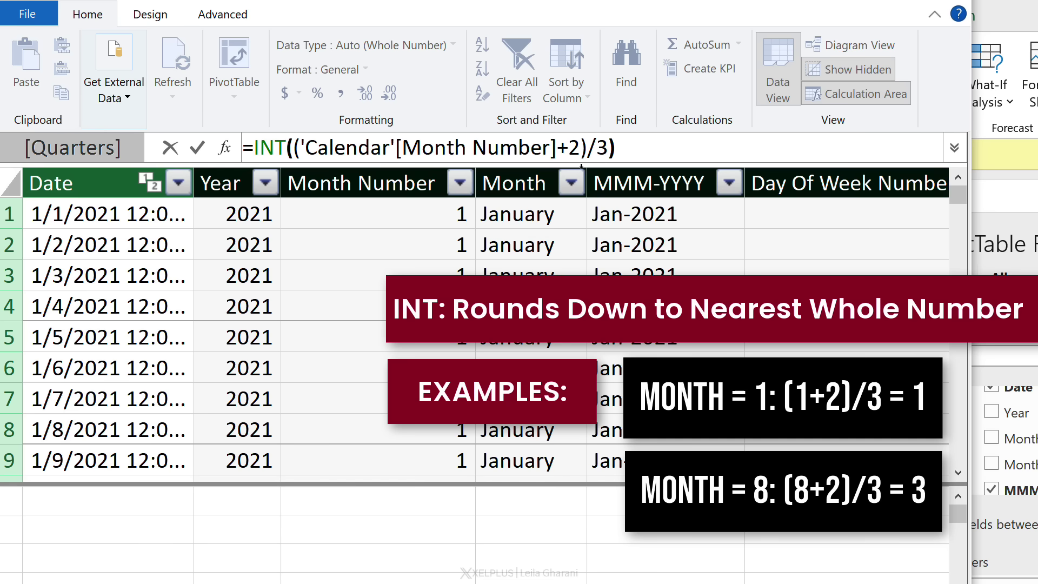
key("Return")
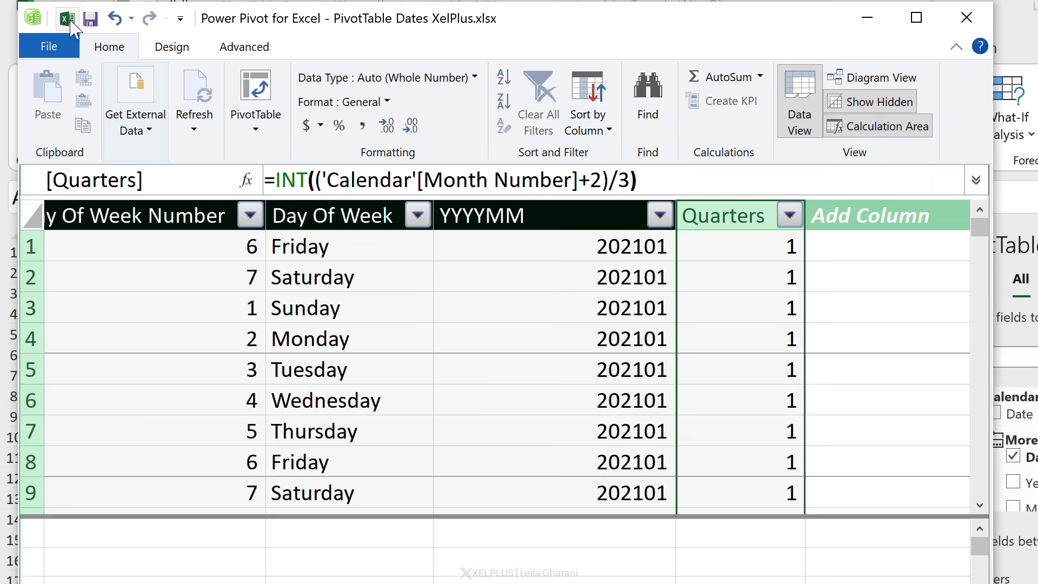
Remove Date from the PivotTable rows and add Quarters as a report filter.
left_click(73, 24)
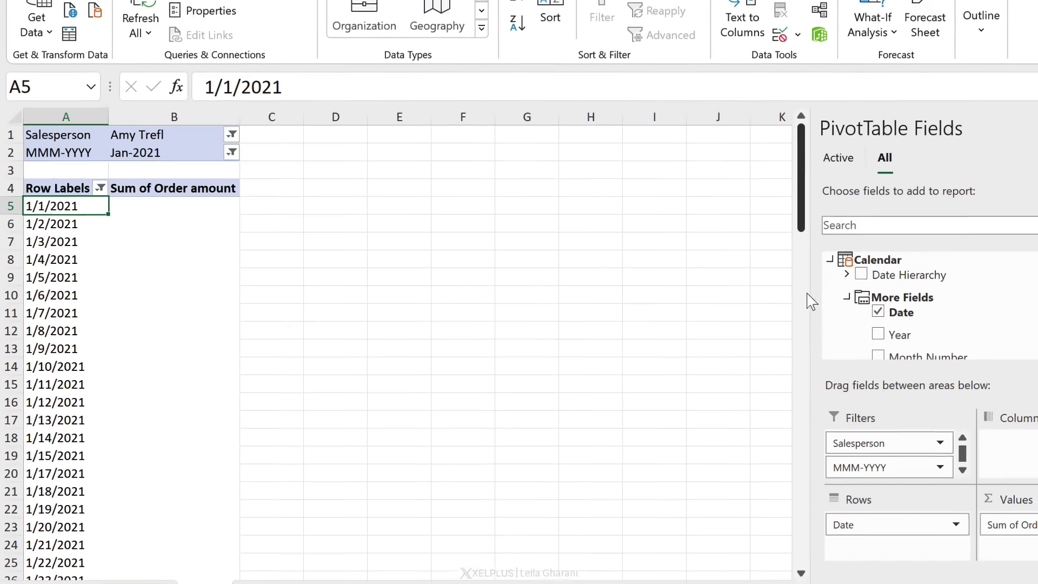
scroll(1017, 452, "down", 3)
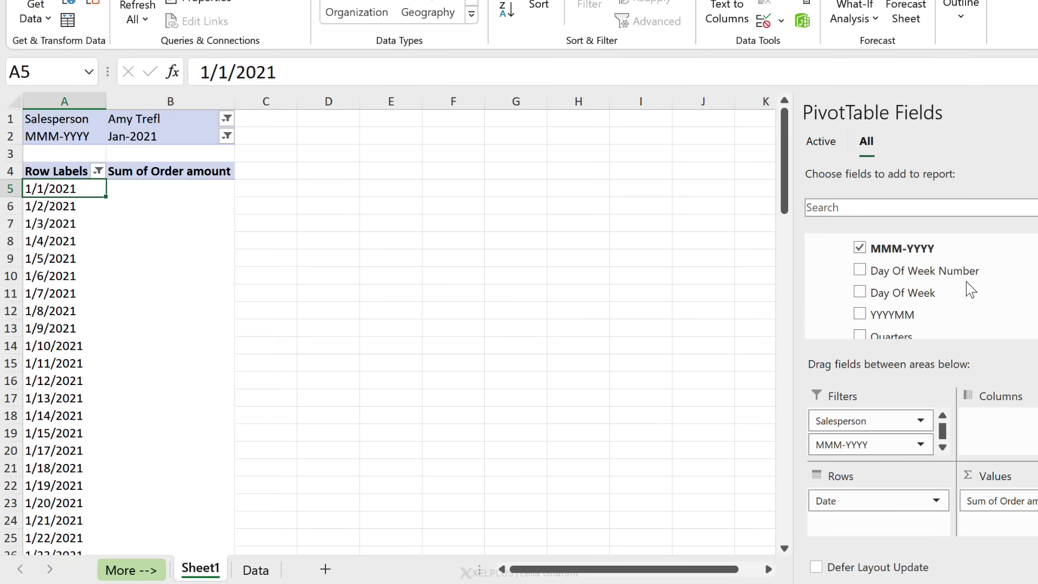
scroll(971, 290, "down", 2)
left_click_drag(850, 500, 931, 269)
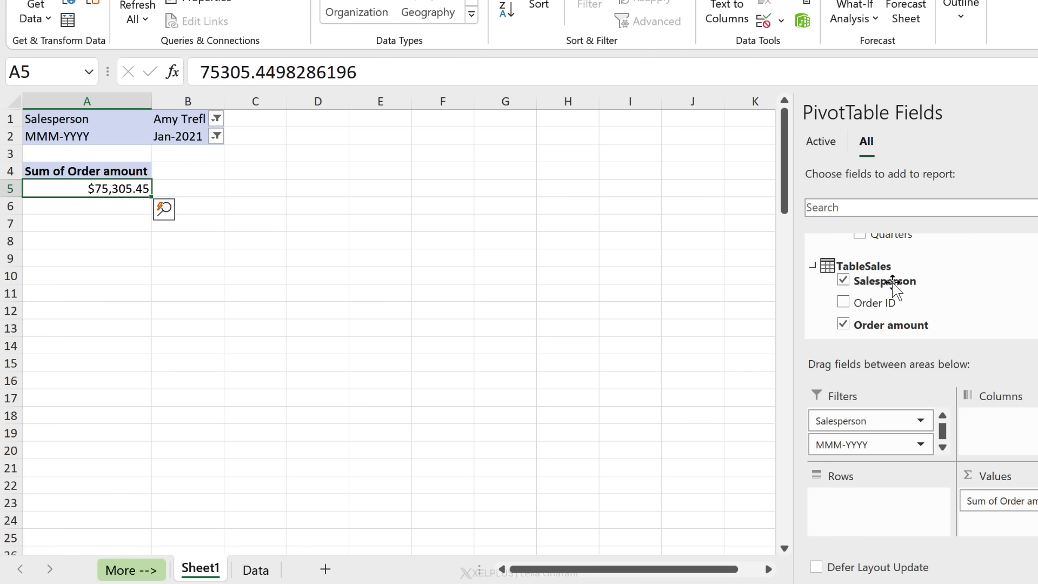
left_click_drag(897, 237, 867, 512)
scroll(917, 431, "down", 1)
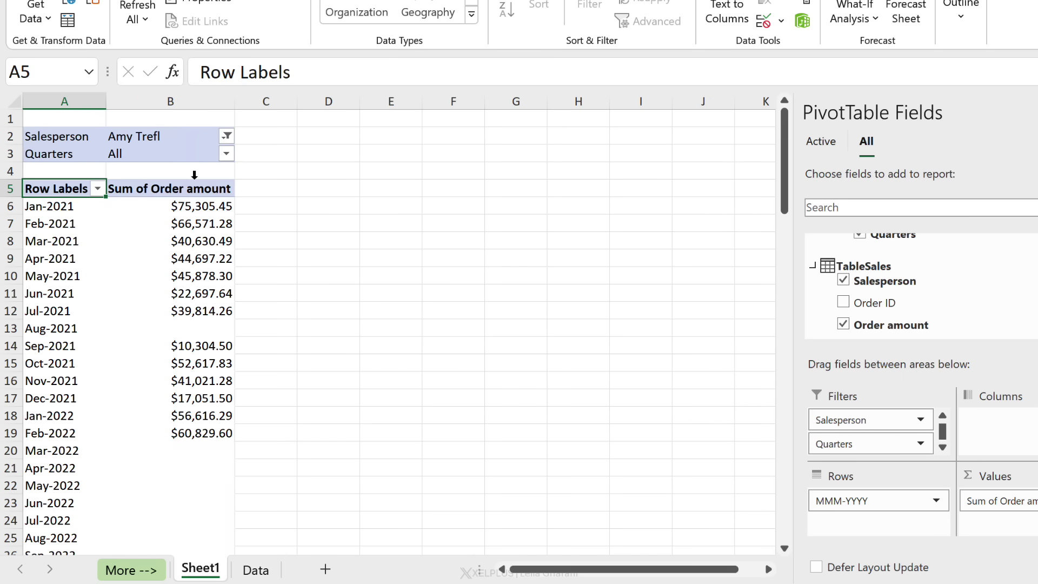
Filter Quarters to 1 and select the Jan-2021 to Mar-2021 rows.
left_click(226, 155)
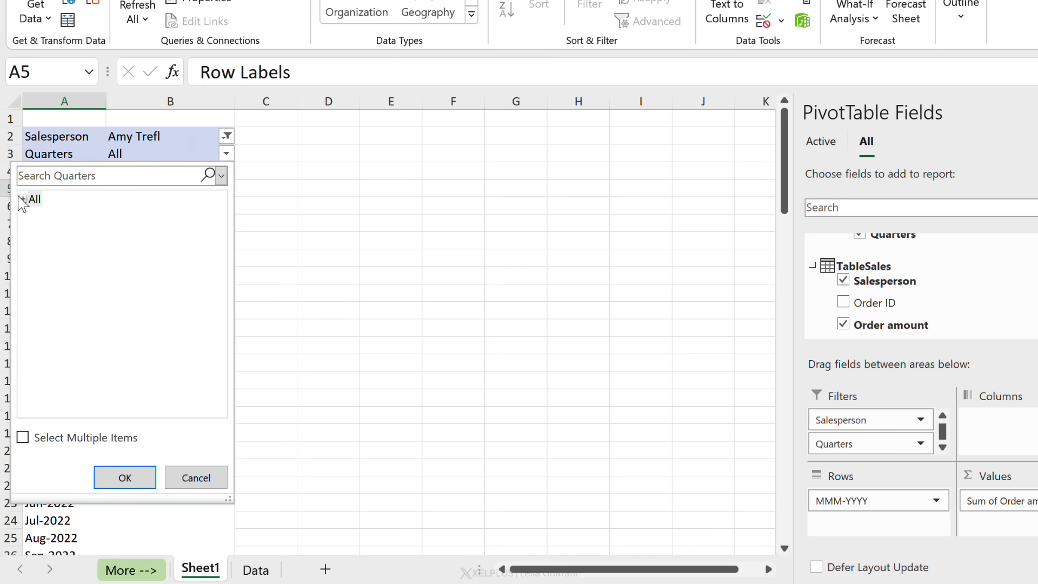
left_click(22, 200)
left_click(40, 215)
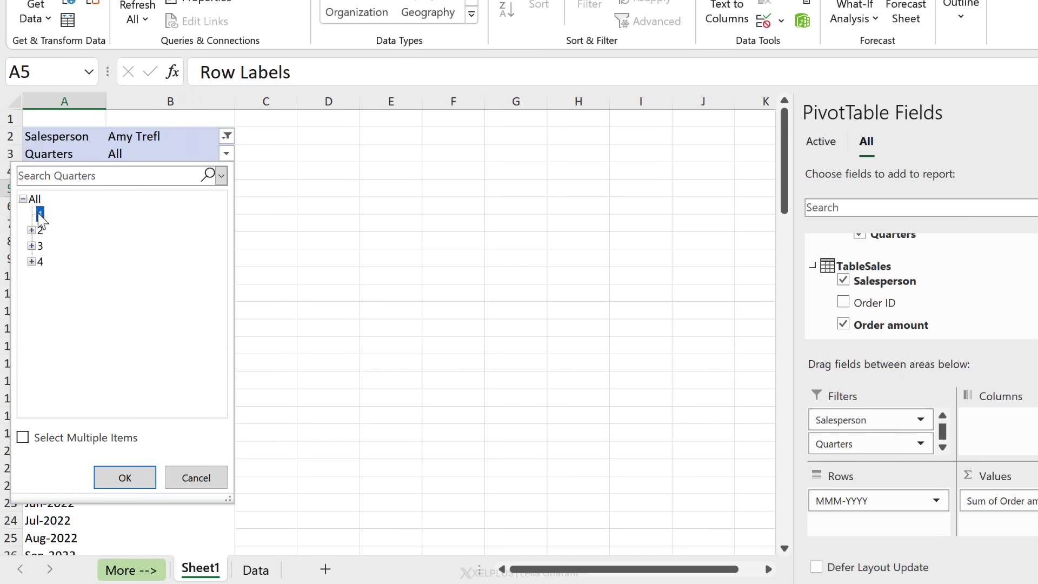
left_click(125, 478)
left_click_drag(71, 207, 69, 292)
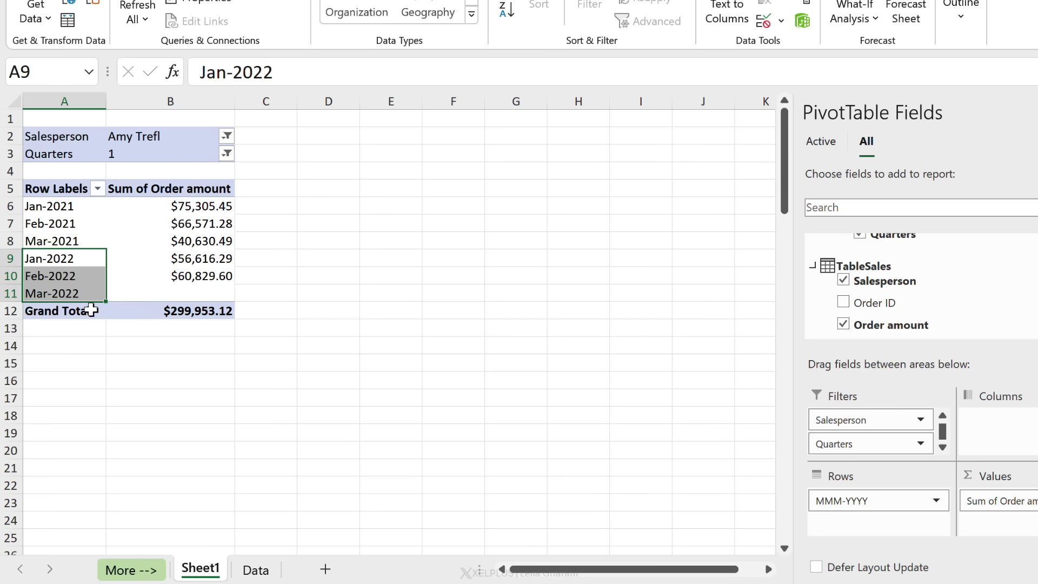
left_click(37, 260)
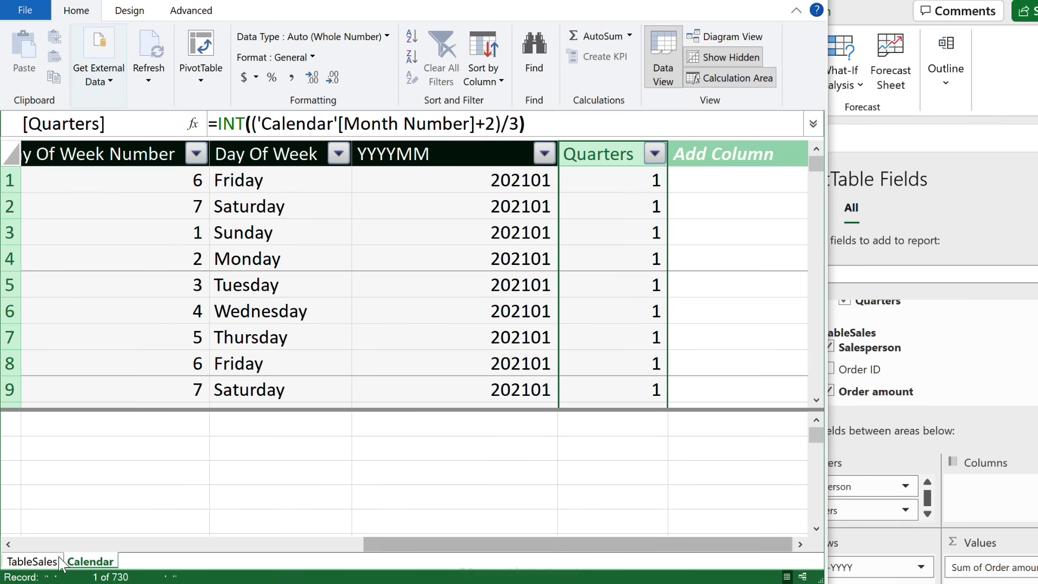
Show the TableSales data model in Diagram View, moving TableSales apart and selecting Calendar.
left_click(33, 563)
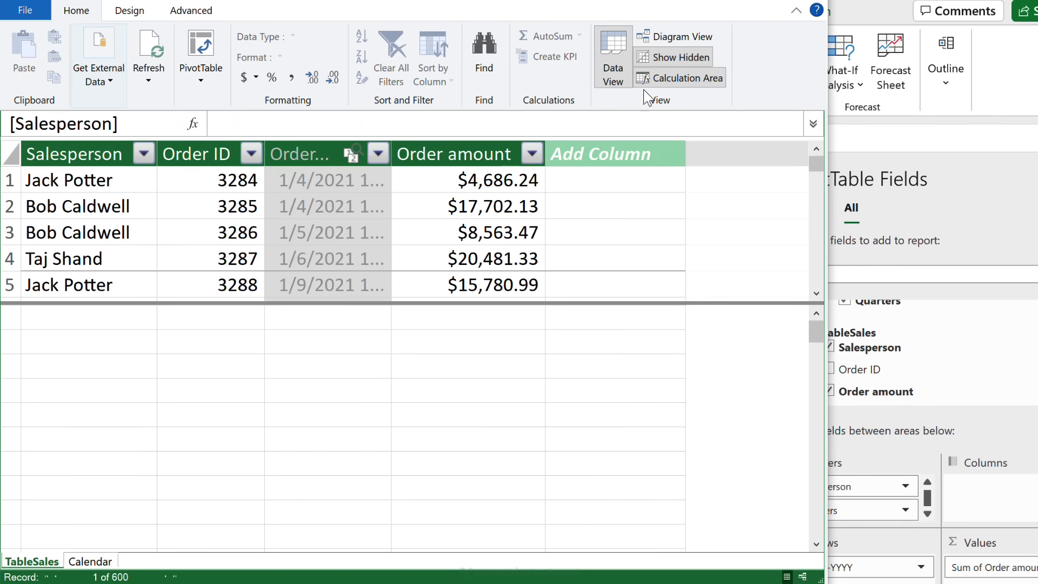
left_click(674, 36)
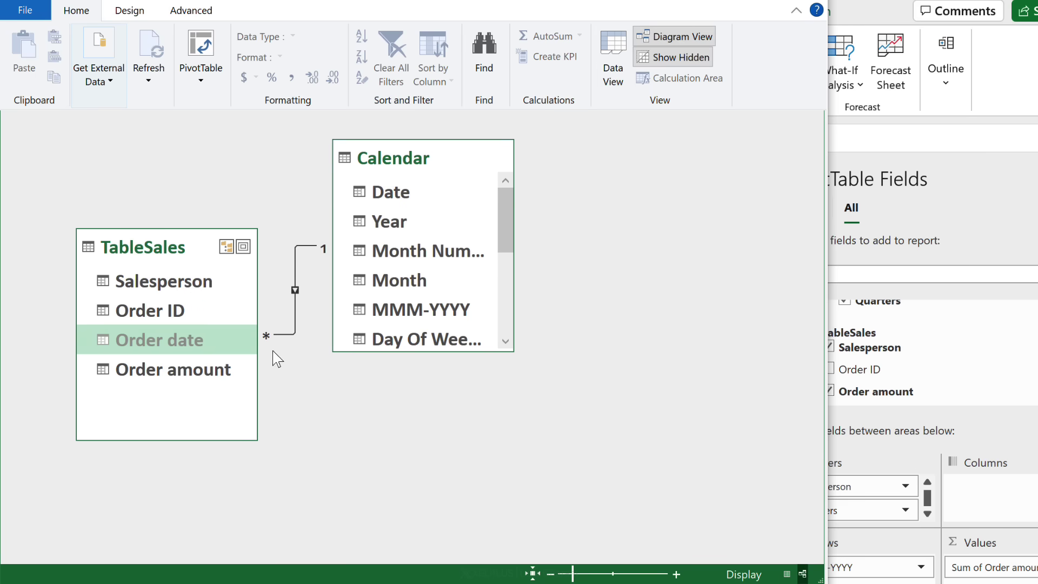
left_click_drag(174, 250, 197, 335)
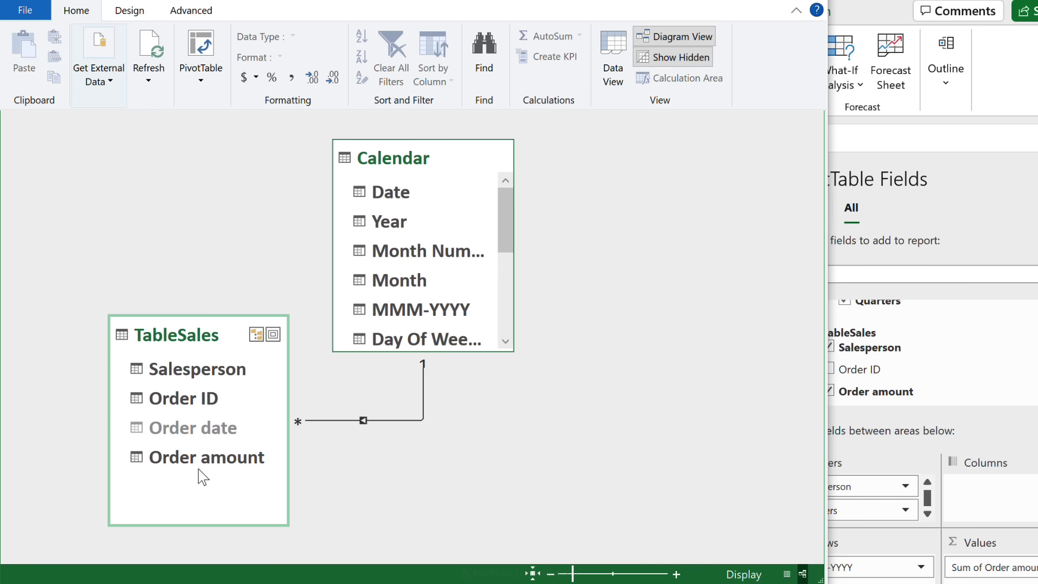
left_click(436, 162)
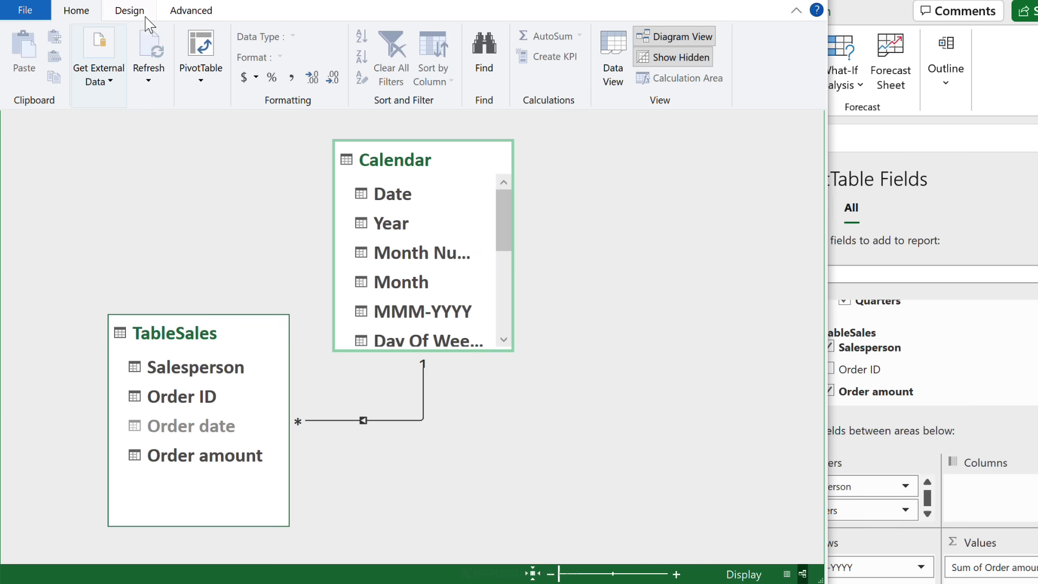
left_click(153, 17)
left_click(478, 89)
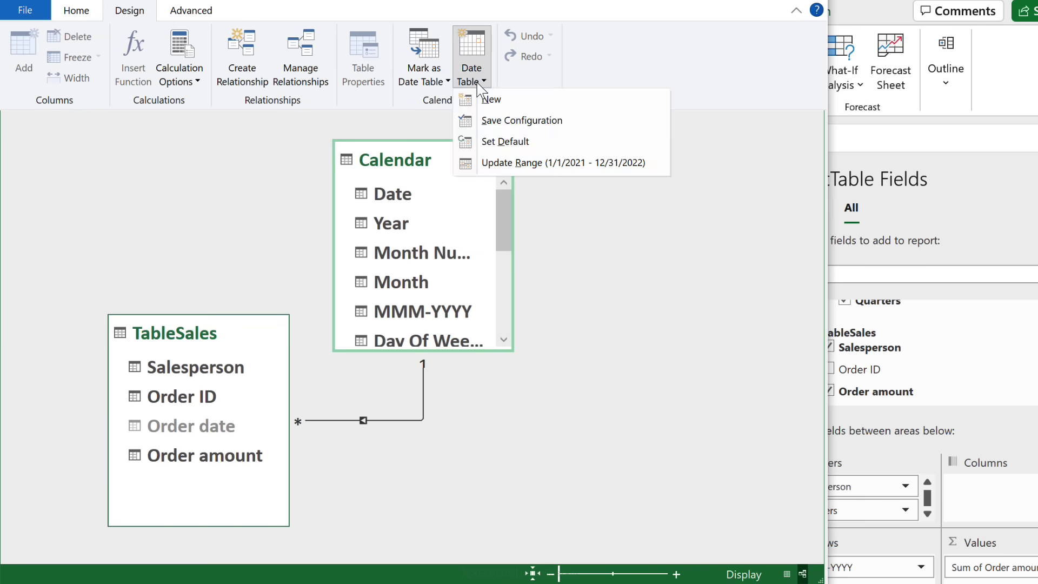
left_click(504, 165)
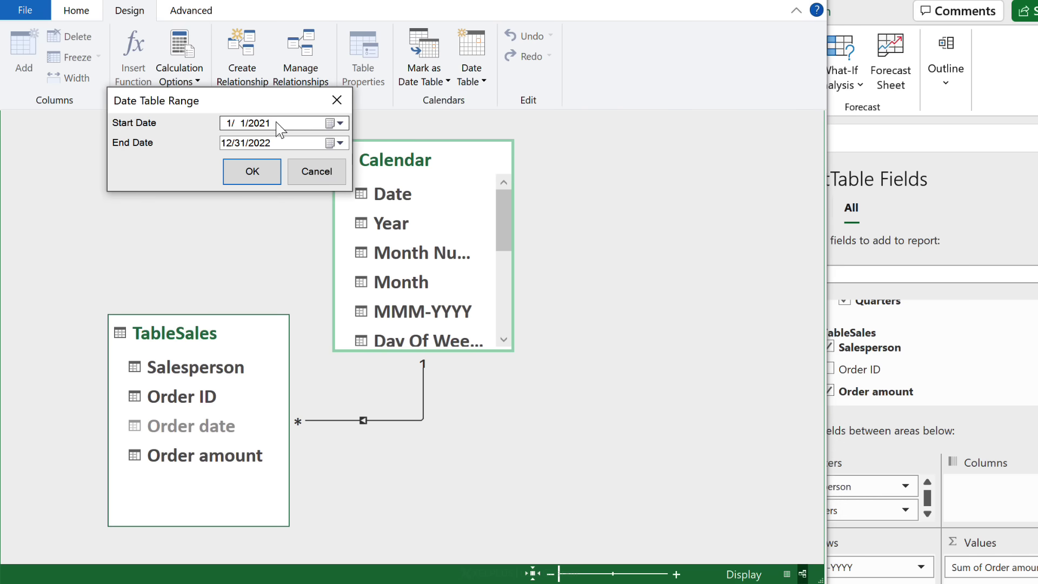
left_click(314, 178)
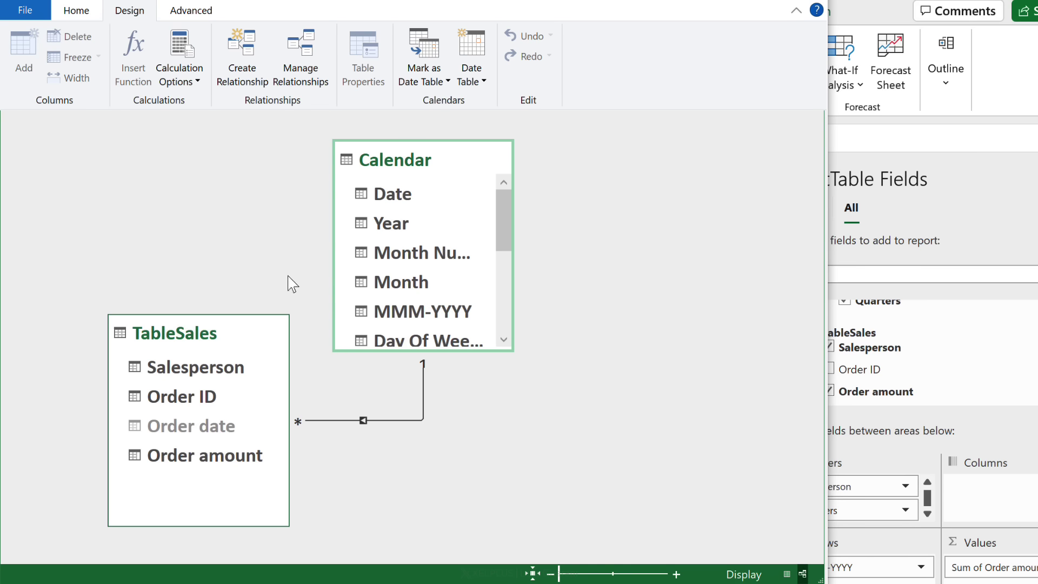